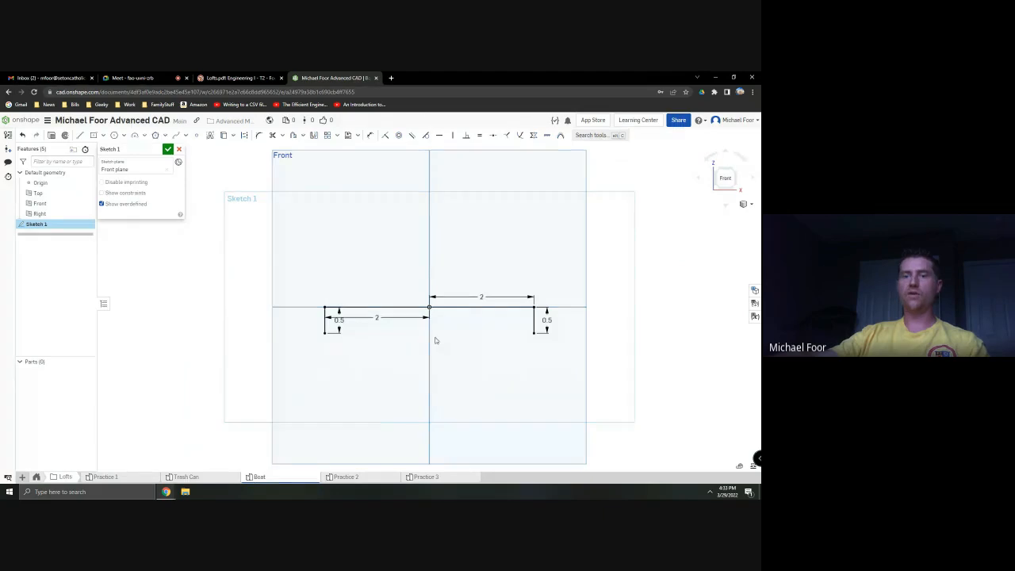
Draw a 1-inch vertical line straight down from the origin in the Front plane sketch
{"action": "key", "text": "l"}
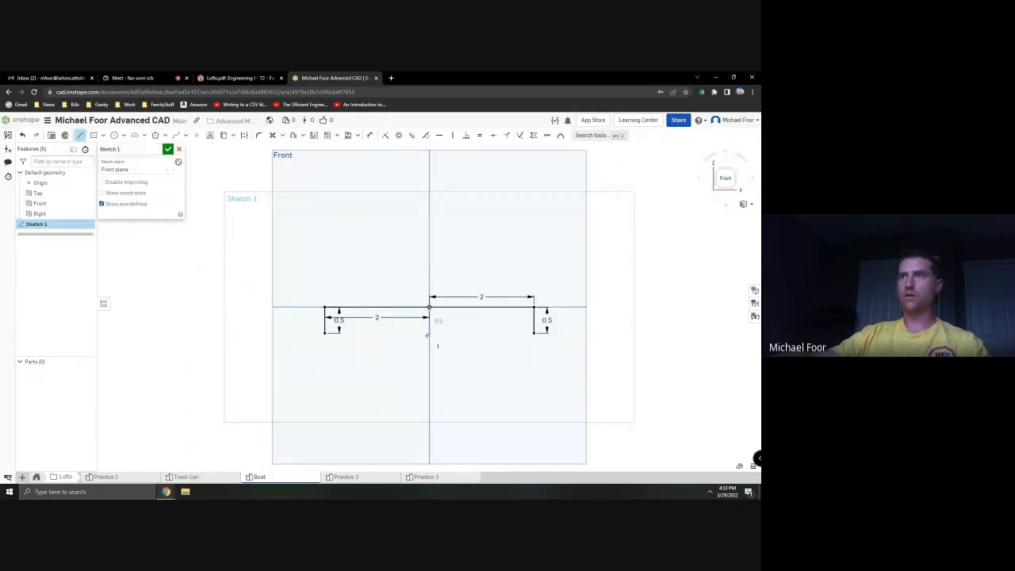
{"action": "left_click", "coordinate": [440, 349]}
{"action": "type", "text": "1"}
{"action": "key", "text": "Return"}
Draw two horizontal 0.5-inch lines outward from the lower end of the vertical center line, one to each side
{"action": "key", "text": "alt+Tab"}
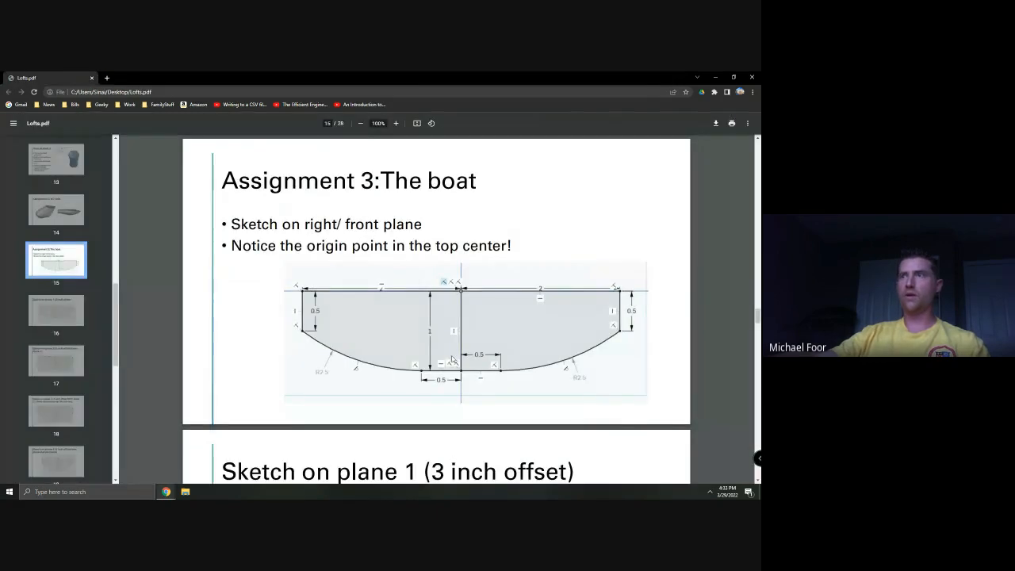
{"action": "key", "text": "alt+Tab"}
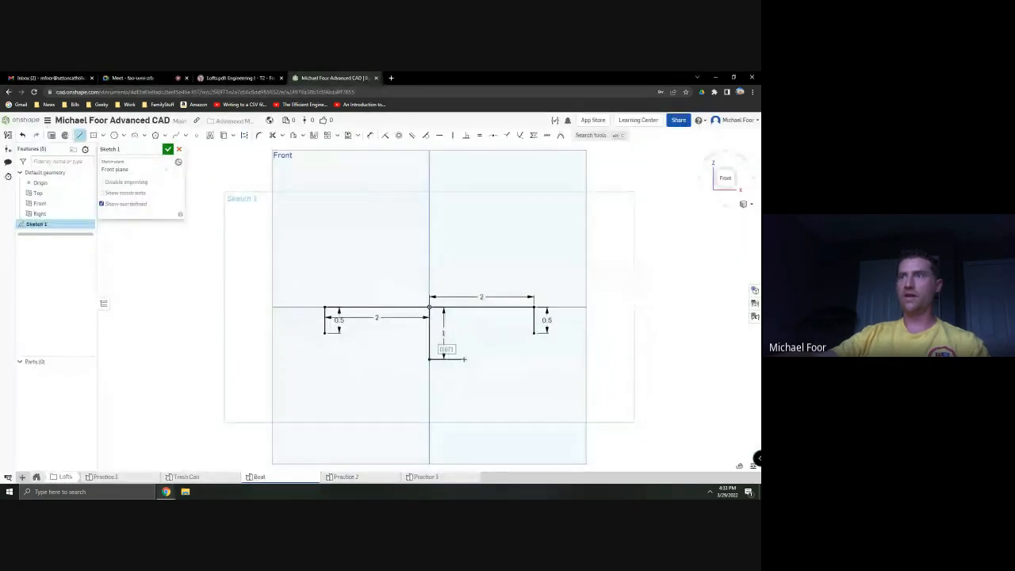
{"action": "left_click", "coordinate": [464, 359]}
{"action": "type", "text": "0.5"}
{"action": "key", "text": "Return"}
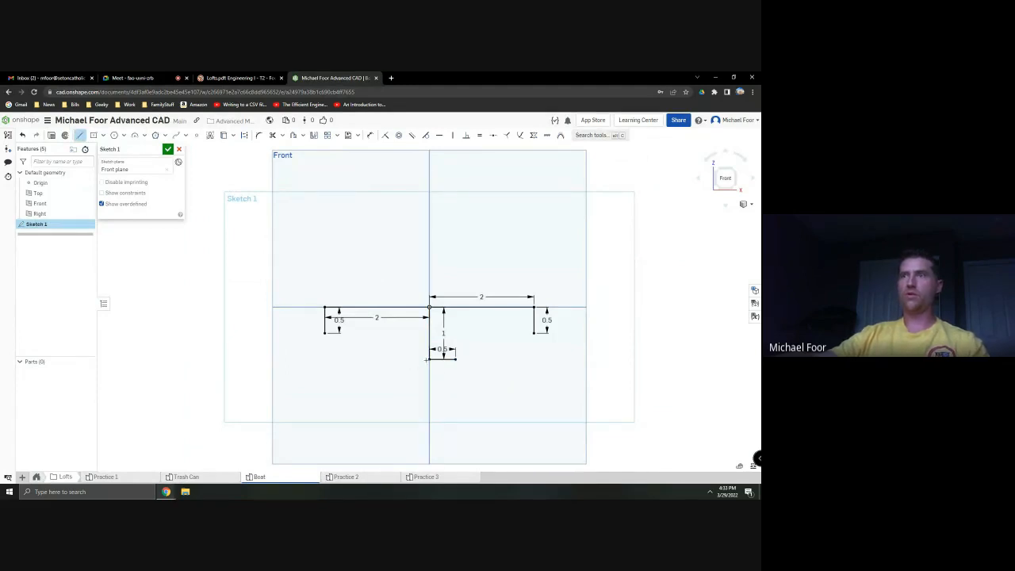
{"action": "left_click", "coordinate": [412, 362]}
{"action": "type", "text": ".5"}
{"action": "key", "text": "Return"}
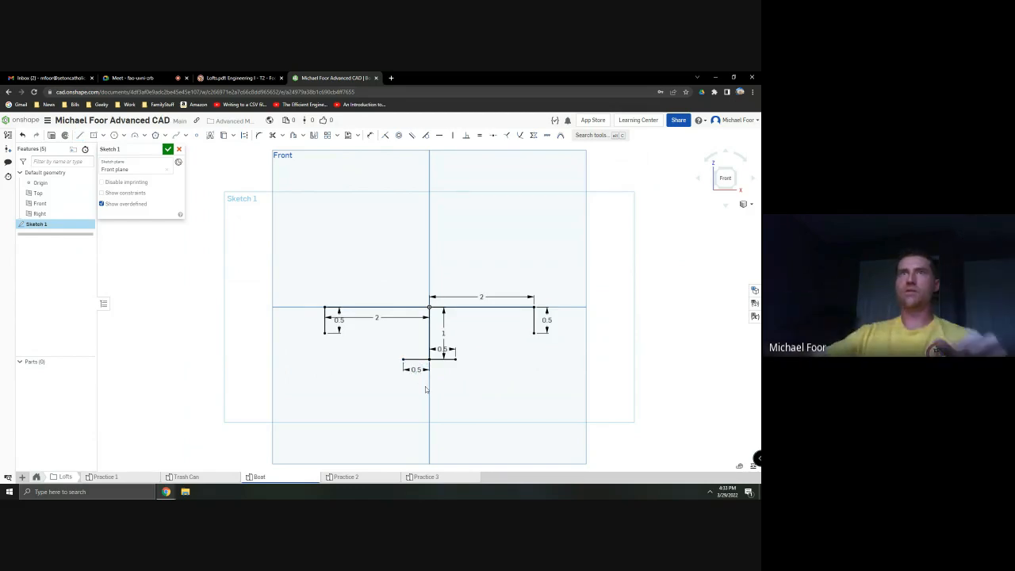
Draw a three-point arc of about 2.53-inch radius joining the left side line's lower end to the bottom line's left end
{"action": "key", "text": "alt+Tab"}
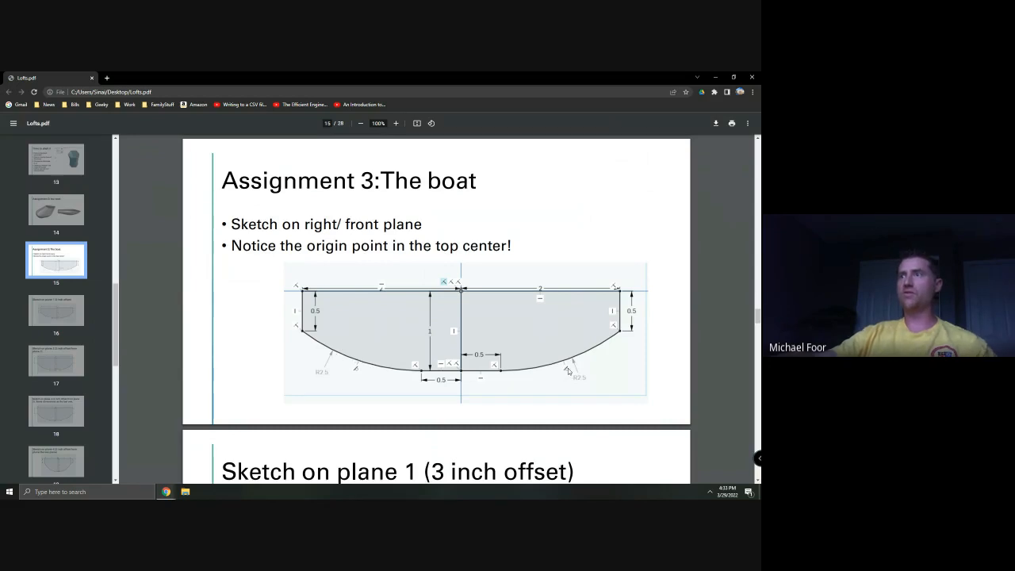
{"action": "key", "text": "alt+Tab"}
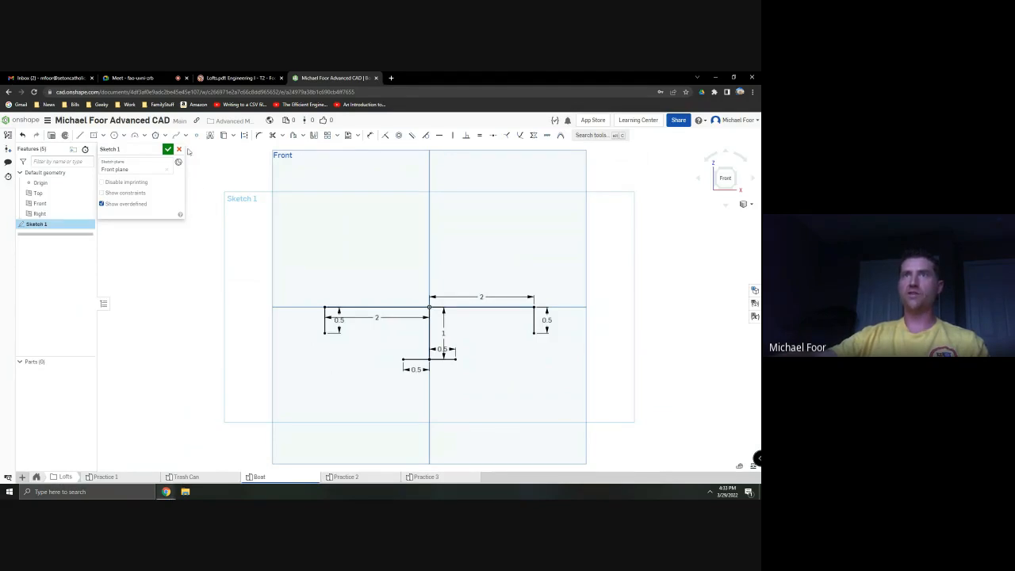
{"action": "left_click", "coordinate": [142, 135]}
{"action": "left_click", "coordinate": [162, 147]}
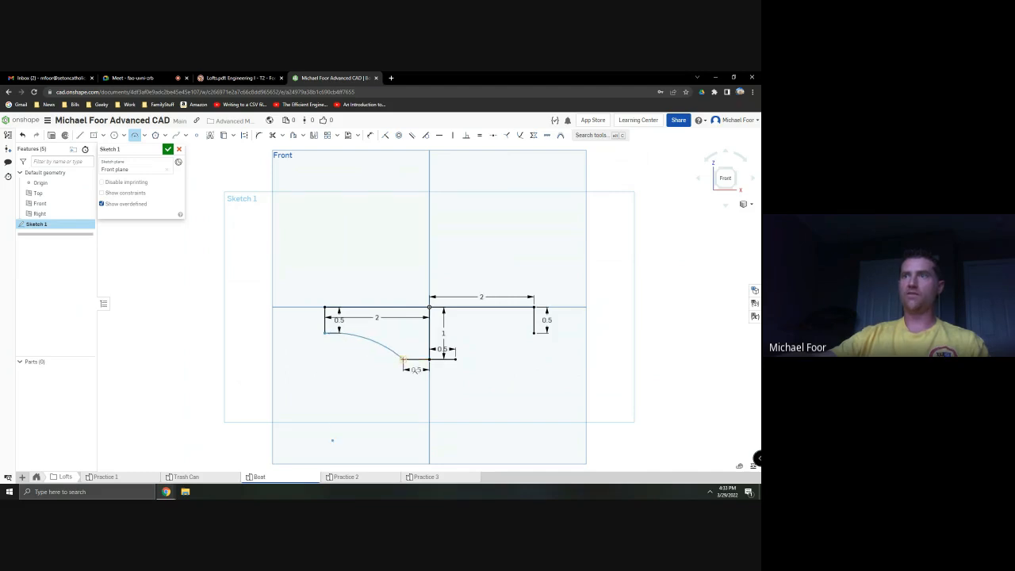
{"action": "left_click", "coordinate": [403, 359]}
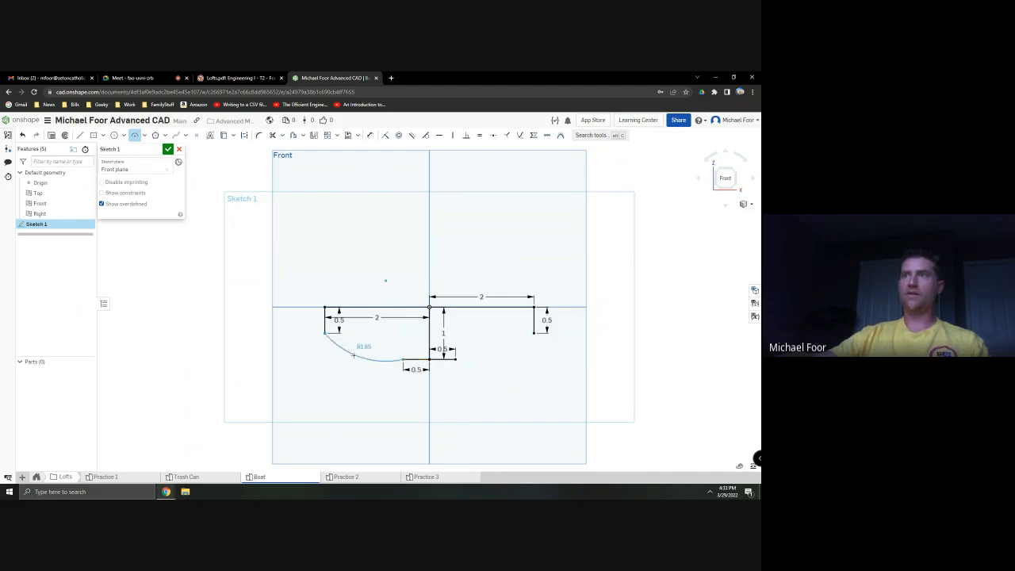
{"action": "left_click", "coordinate": [362, 354]}
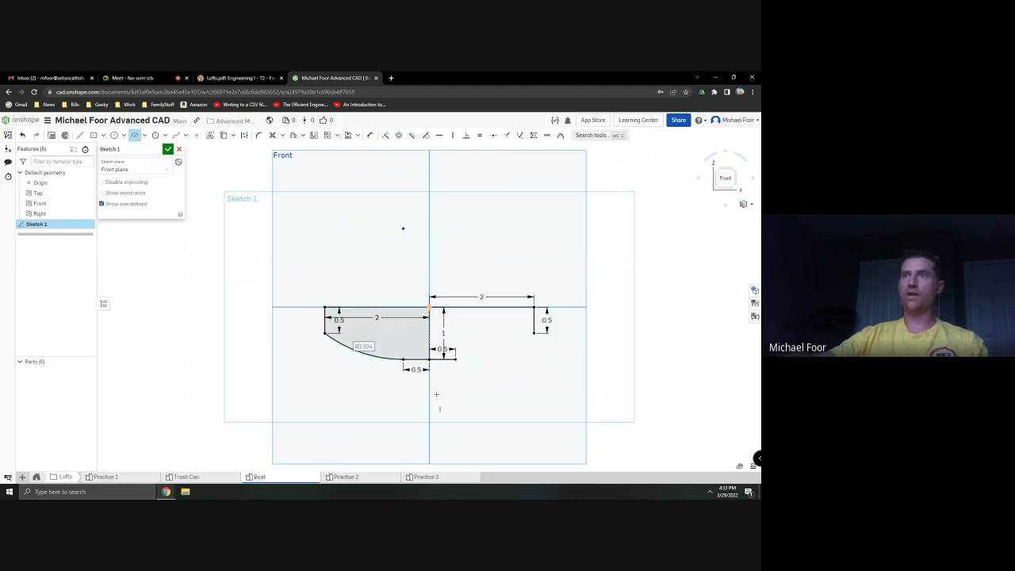
Draw a matching arc of about 2.5-inch radius from the bottom line's right end to the right side line's lower end
{"action": "left_click", "coordinate": [456, 359]}
{"action": "left_click", "coordinate": [533, 333]}
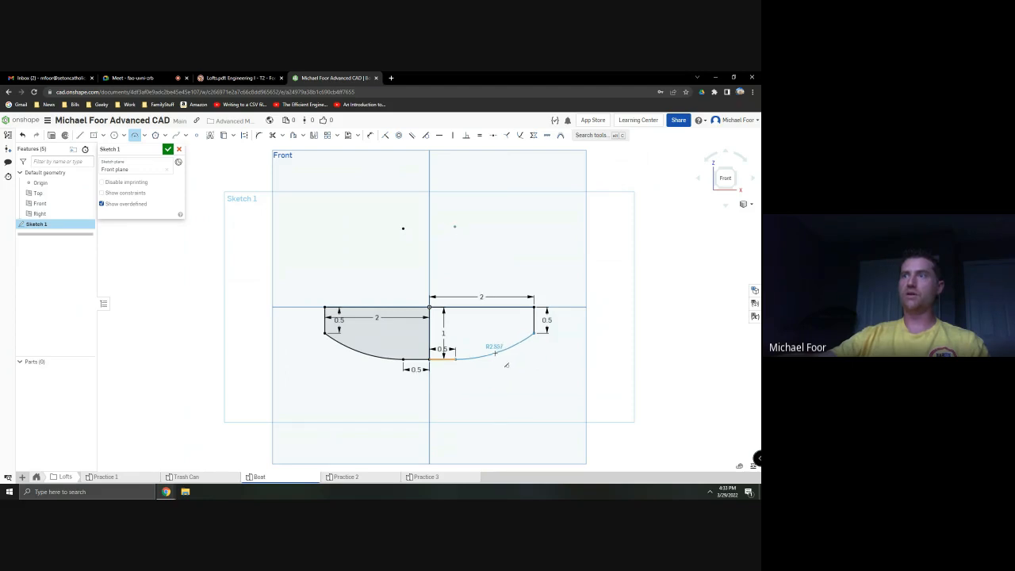
{"action": "left_click", "coordinate": [506, 364]}
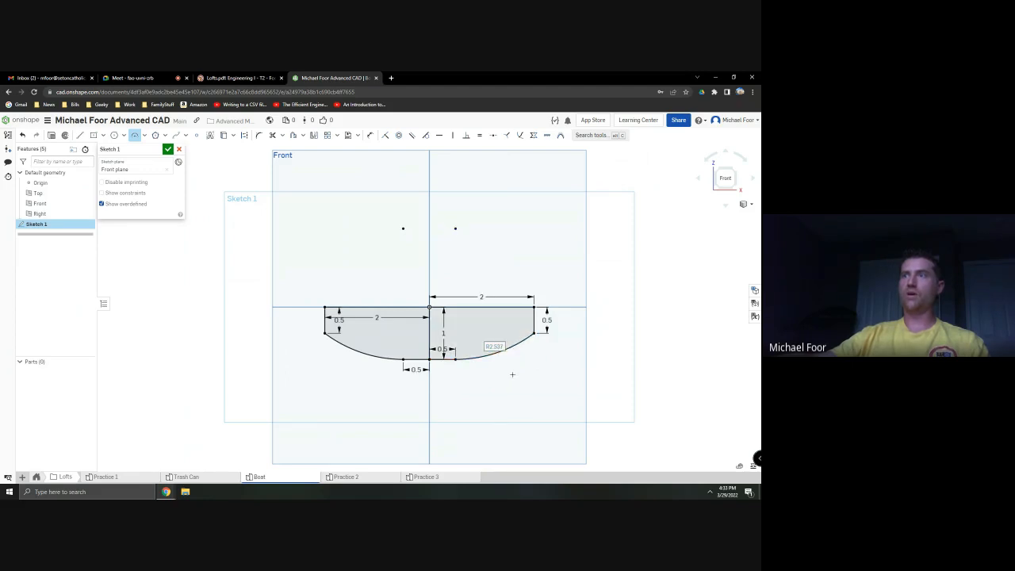
Add radius dimensions to the right and left hull arcs and finish the sketch
{"action": "key", "text": "alt+Tab"}
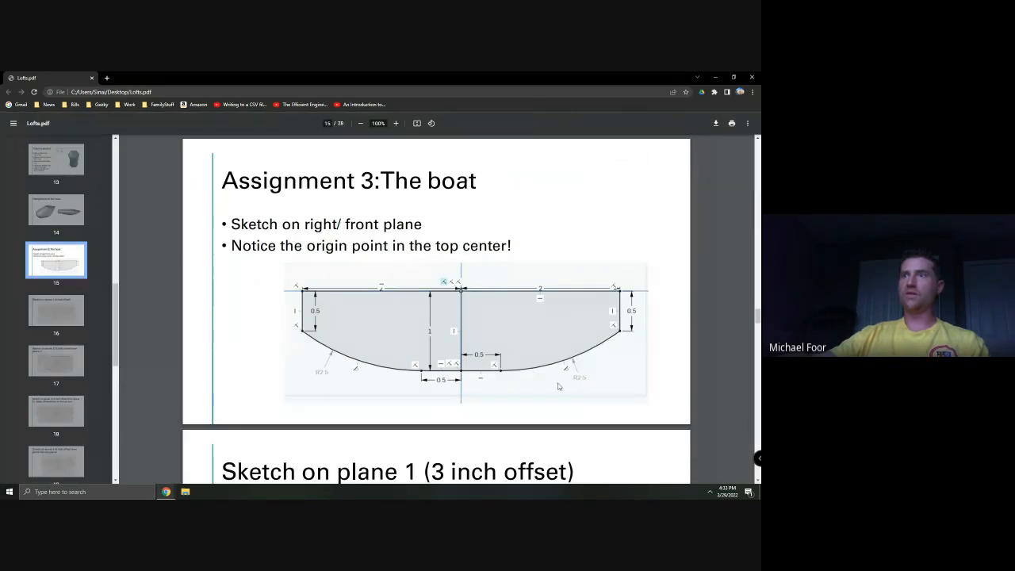
{"action": "key", "text": "alt+Tab"}
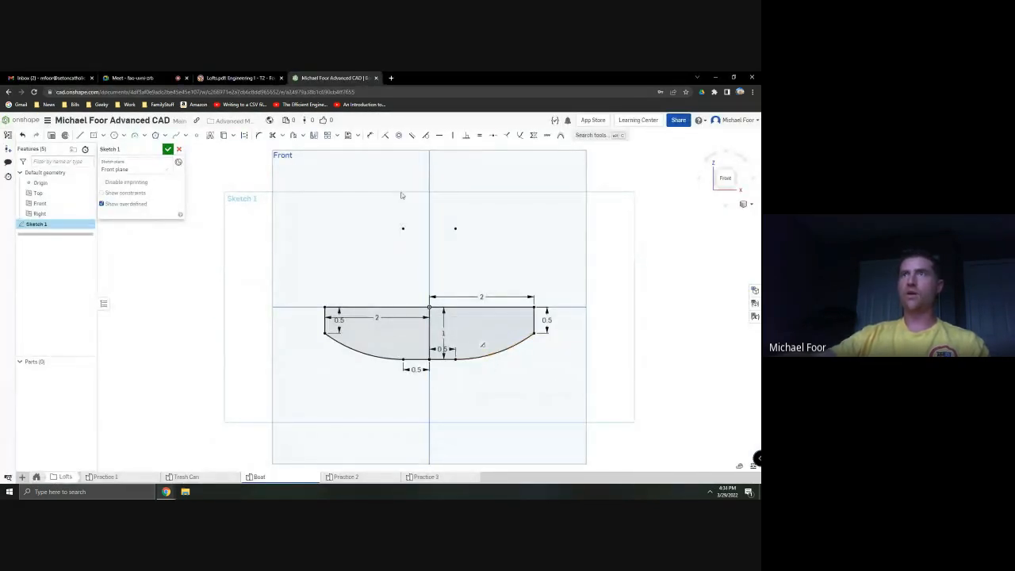
{"action": "left_click", "coordinate": [370, 134]}
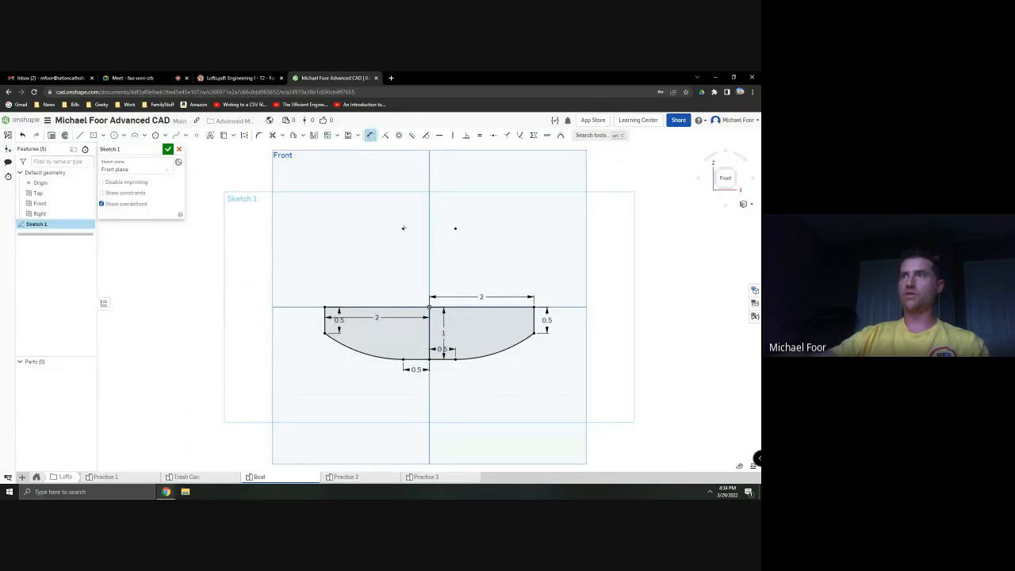
{"action": "left_click", "coordinate": [502, 357]}
{"action": "key", "text": "Escape"}
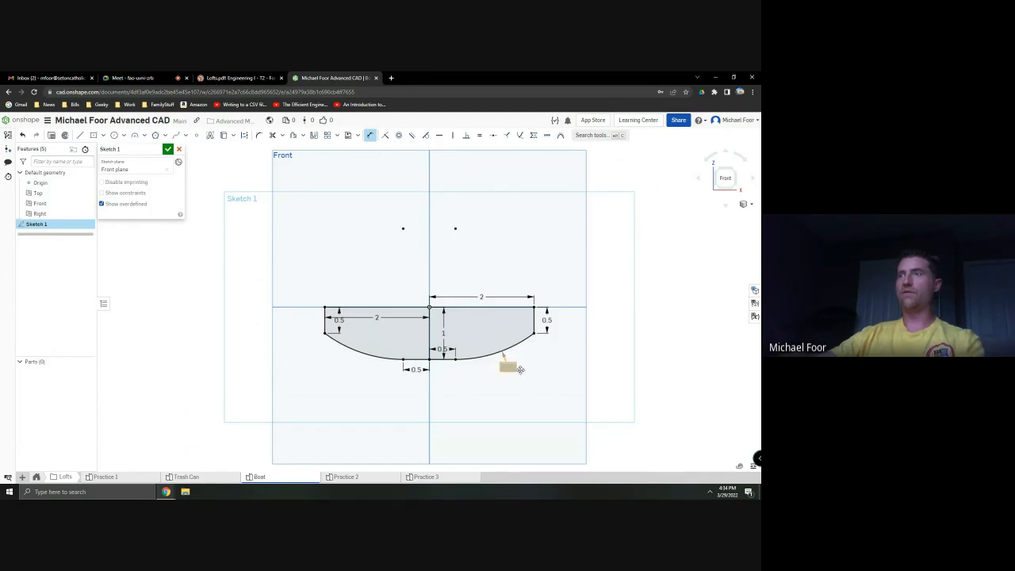
{"action": "left_click", "coordinate": [375, 353]}
{"action": "left_click", "coordinate": [367, 364]}
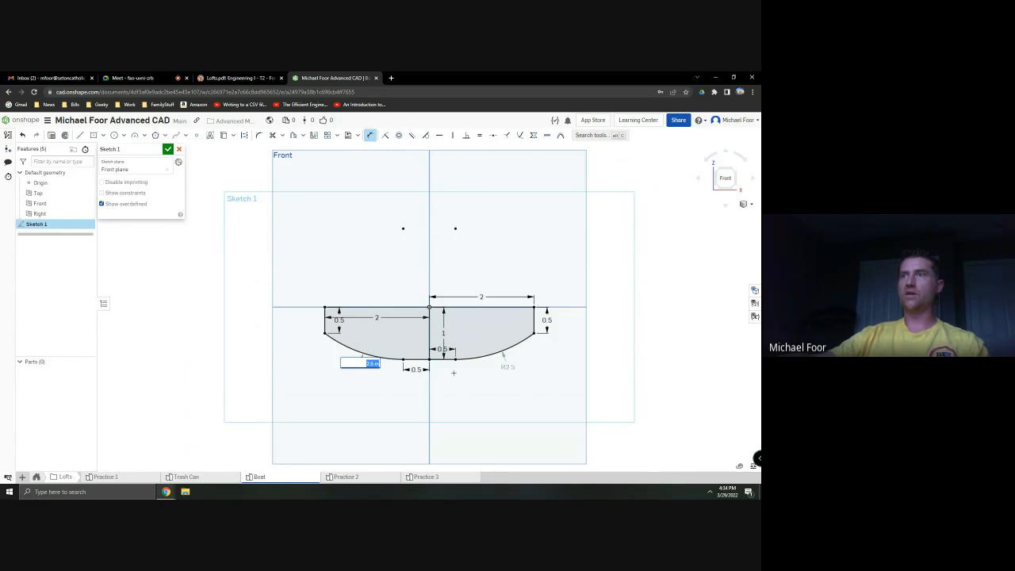
{"action": "key", "text": "Return"}
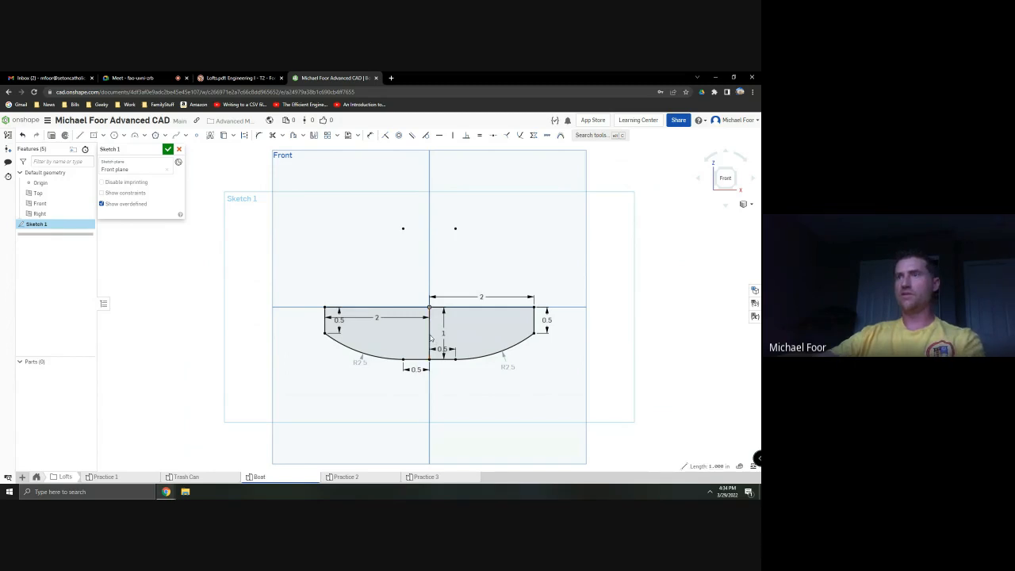
{"action": "right_click_drag", "start_coordinate": [488, 387], "coordinate": [473, 387]}
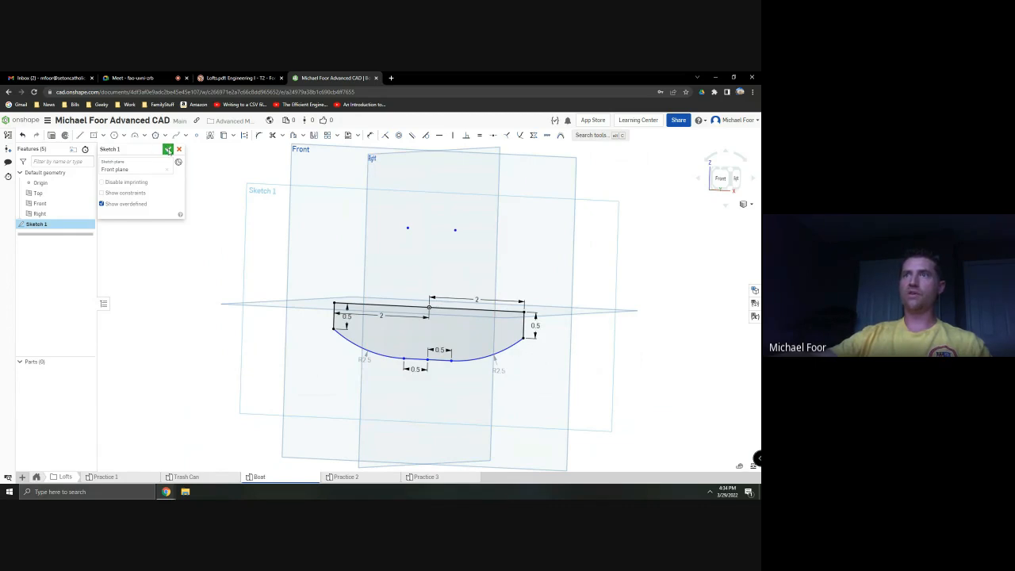
{"action": "left_click", "coordinate": [167, 150]}
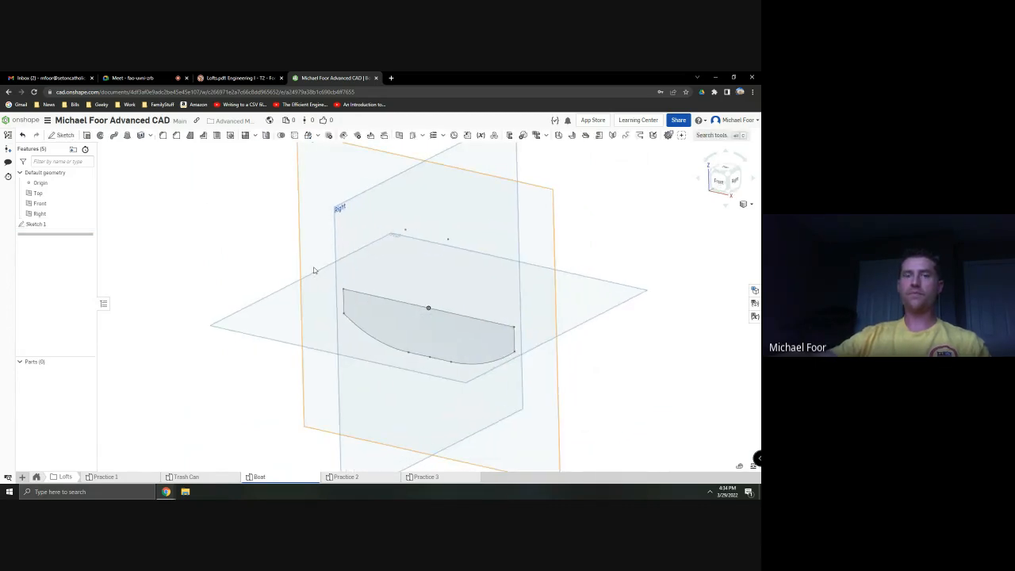
Switch to the Lofts PDF and read the instructions for the boat's sketch on plane 1
{"action": "key", "text": "alt+Tab"}
{"action": "scroll", "coordinate": [437, 402], "scroll_direction": "down", "scroll_amount": 5}
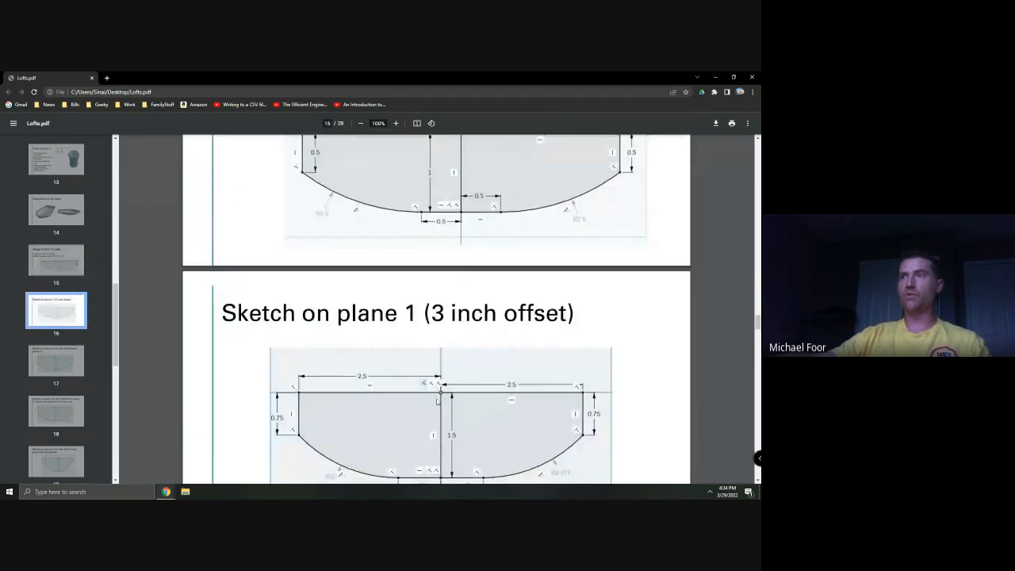
{"action": "scroll", "coordinate": [420, 304], "scroll_direction": "up", "scroll_amount": 3}
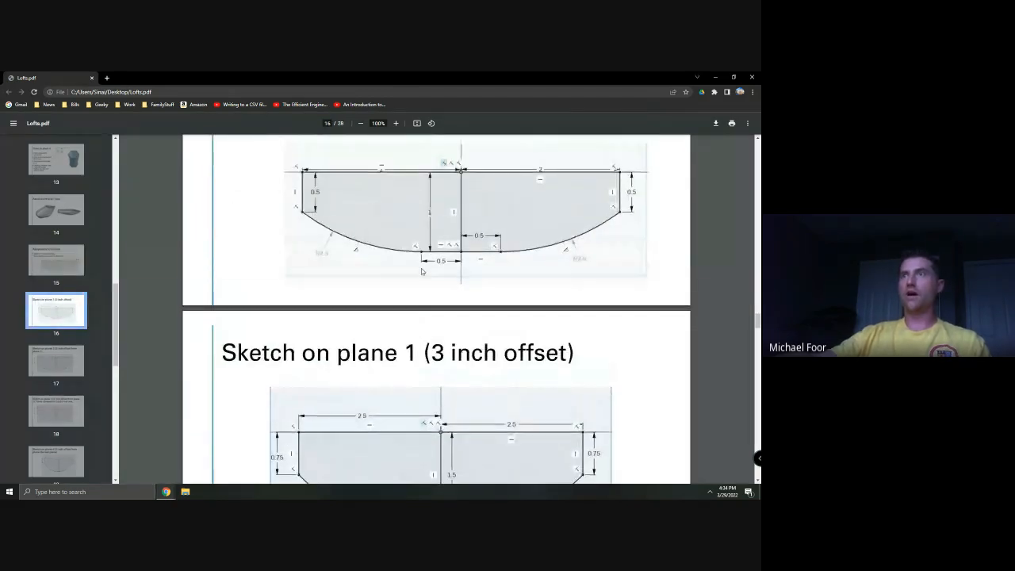
{"action": "scroll", "coordinate": [427, 320], "scroll_direction": "down", "scroll_amount": 2}
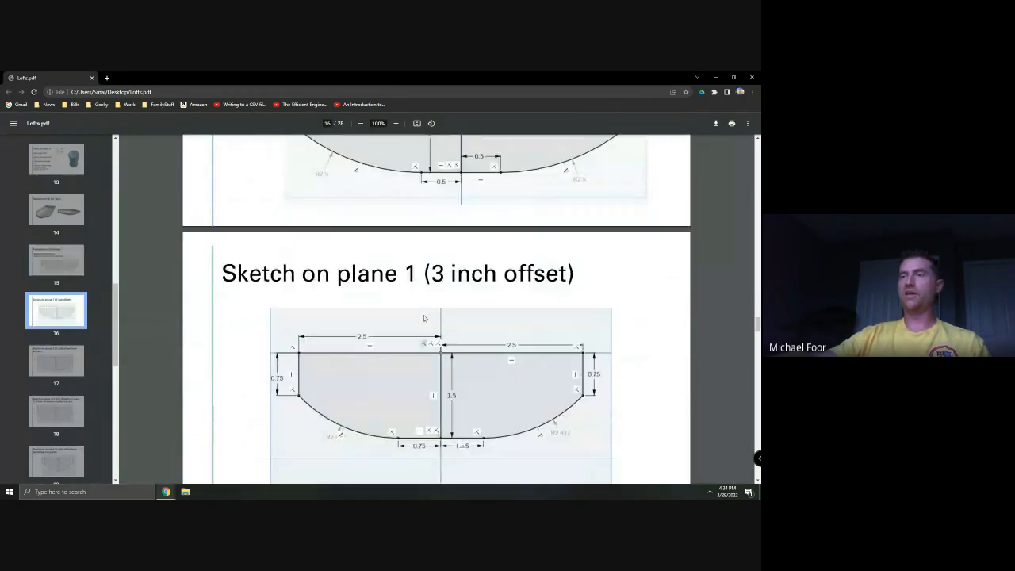
{"action": "scroll", "coordinate": [442, 341], "scroll_direction": "down", "scroll_amount": 1}
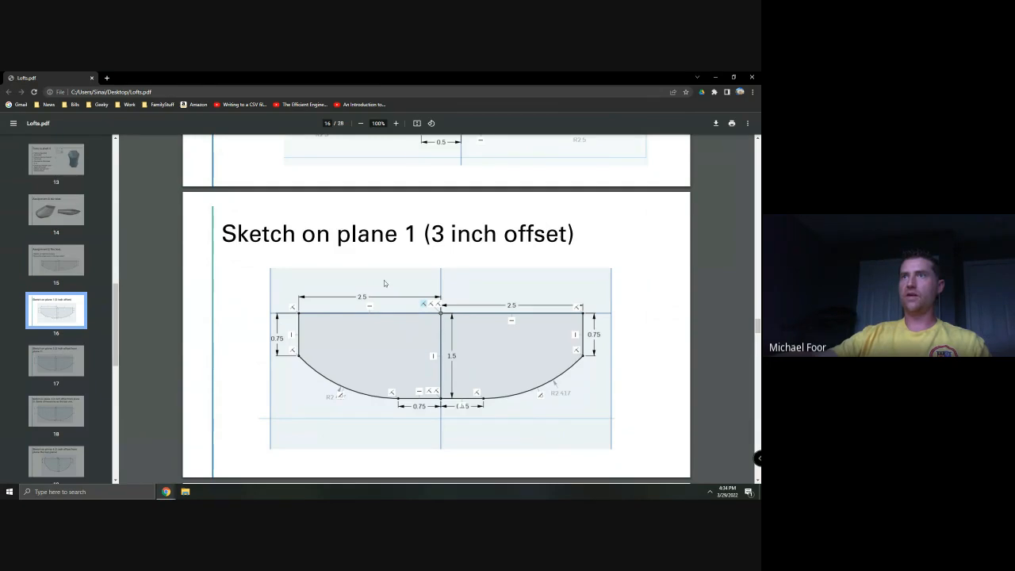
Switch back to Onshape and create a plane offset 3 inches from the Front plane
{"action": "key", "text": "alt+Tab"}
{"action": "scroll", "coordinate": [384, 292], "scroll_direction": "down", "scroll_amount": 3}
{"action": "right_click_drag", "start_coordinate": [303, 225], "coordinate": [309, 230]}
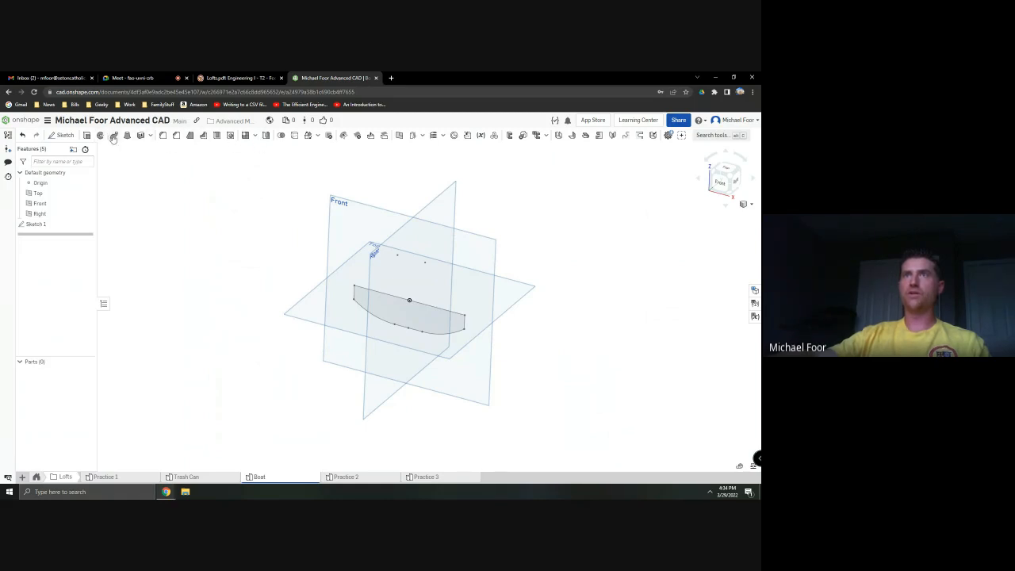
{"action": "left_click", "coordinate": [399, 135]}
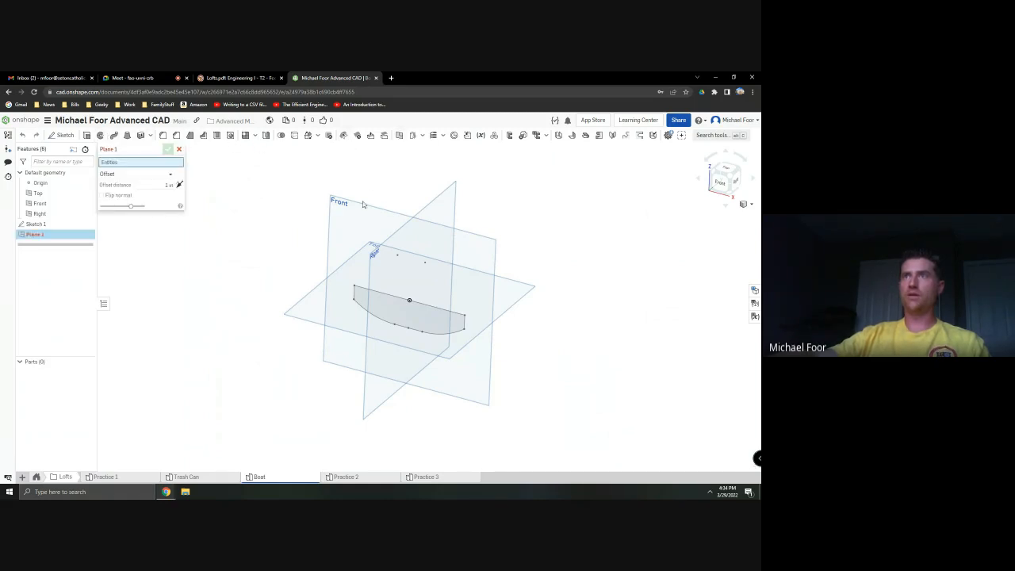
{"action": "left_click", "coordinate": [361, 206]}
{"action": "key", "text": "alt+Tab"}
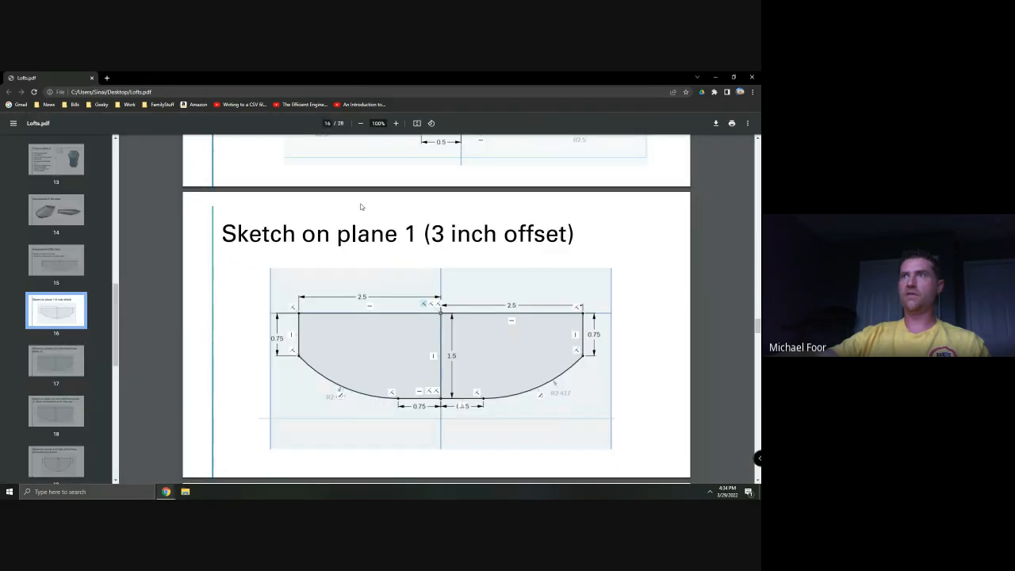
{"action": "key", "text": "alt+Tab"}
{"action": "left_click", "coordinate": [169, 192]}
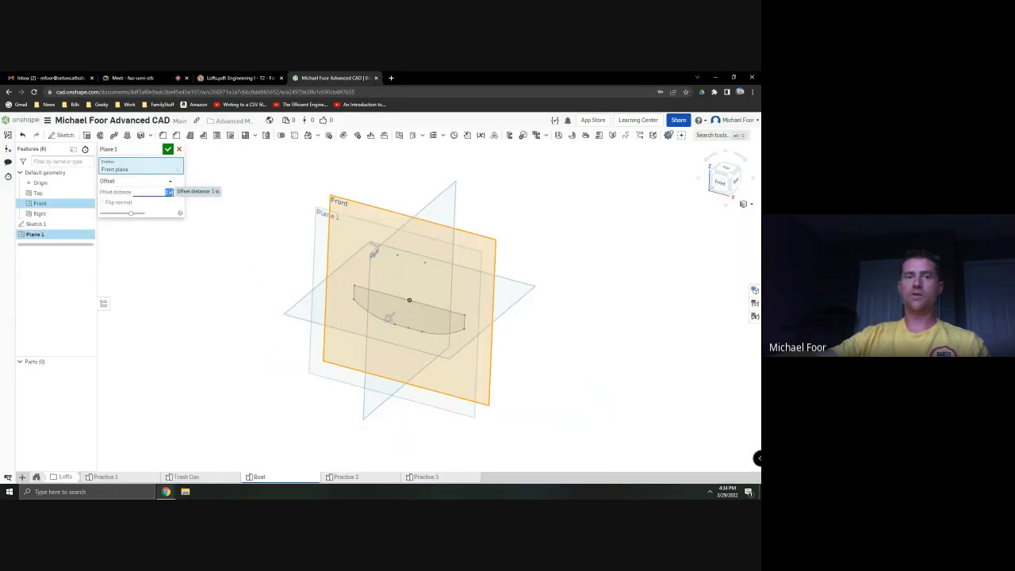
{"action": "left_click", "coordinate": [167, 149]}
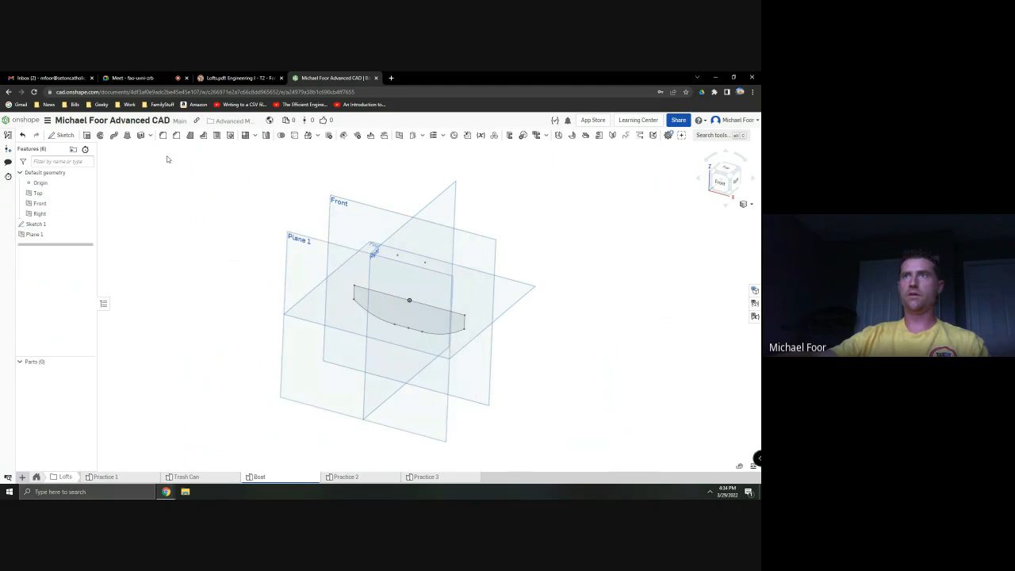
Hide Sketch 1 and the Front plane so that Plane 1 is clear for sketching
{"action": "right_click_drag", "start_coordinate": [191, 235], "coordinate": [206, 223]}
{"action": "key", "text": "alt+Tab"}
{"action": "key", "text": "alt+Tab"}
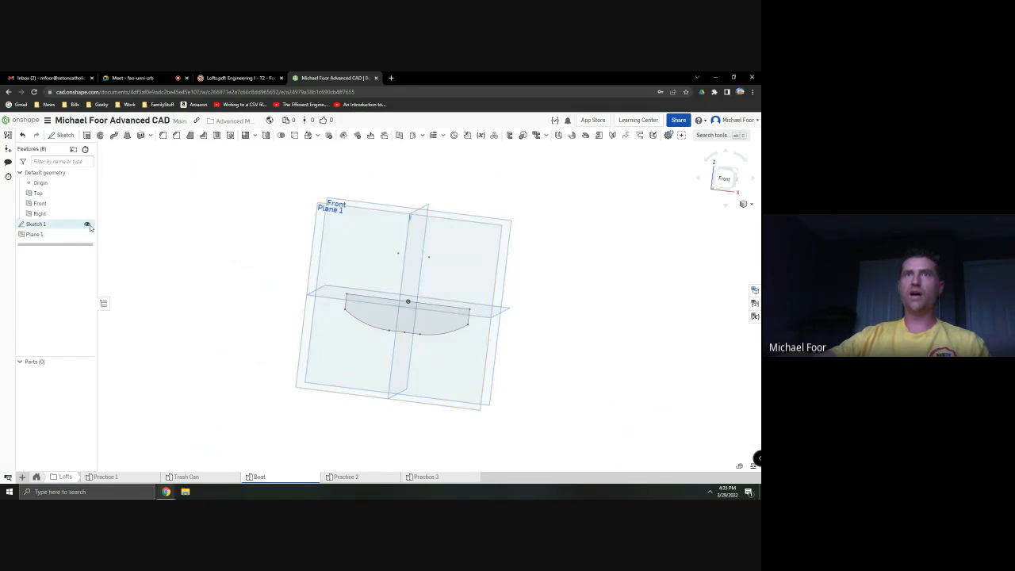
{"action": "left_click", "coordinate": [88, 224]}
{"action": "right_click_drag", "start_coordinate": [165, 254], "coordinate": [149, 258]}
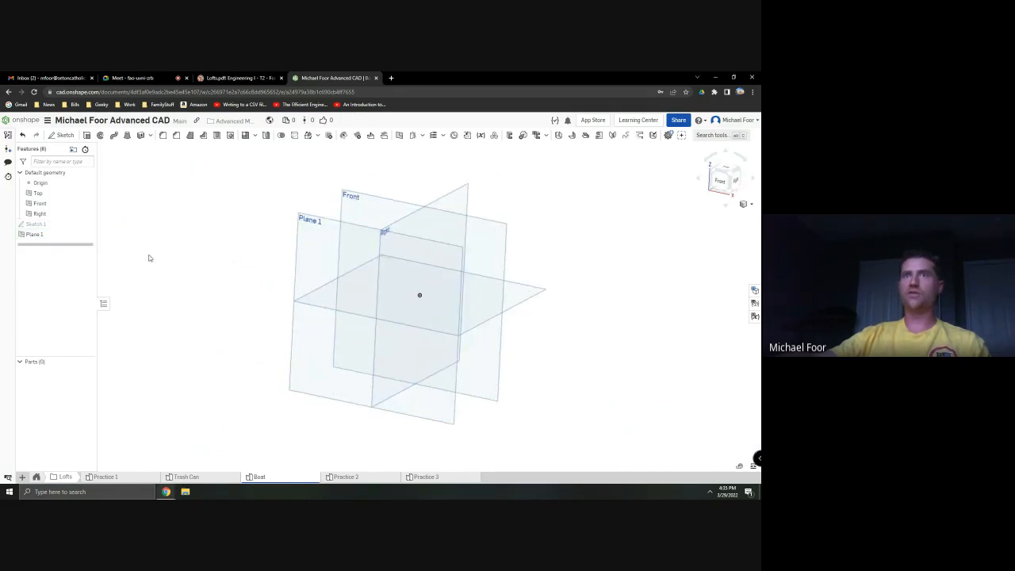
{"action": "left_click", "coordinate": [87, 204]}
{"action": "right_click_drag", "start_coordinate": [184, 272], "coordinate": [208, 264]}
{"action": "scroll", "coordinate": [458, 248], "scroll_direction": "down", "scroll_amount": 1}
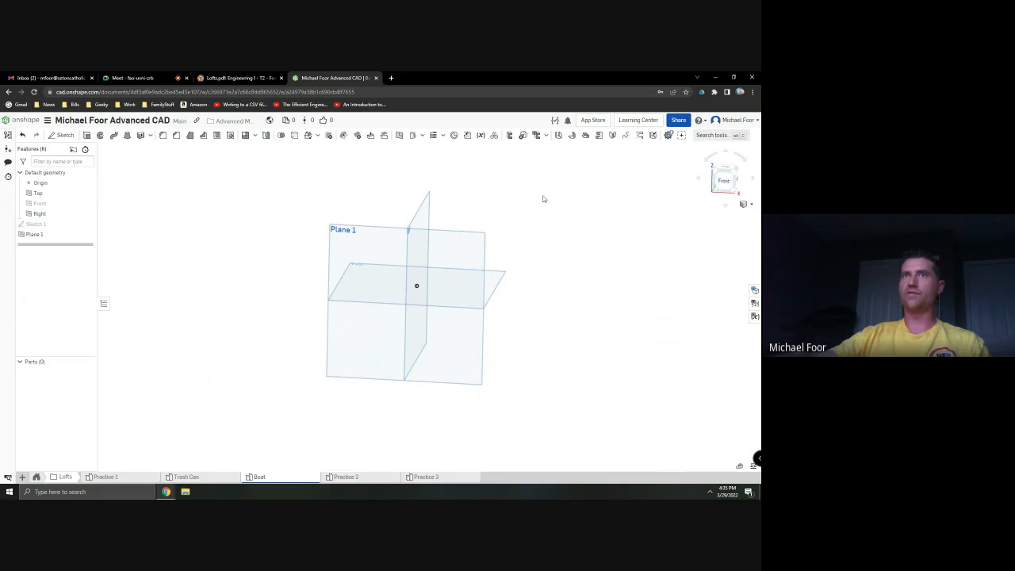
{"action": "left_click", "coordinate": [88, 224]}
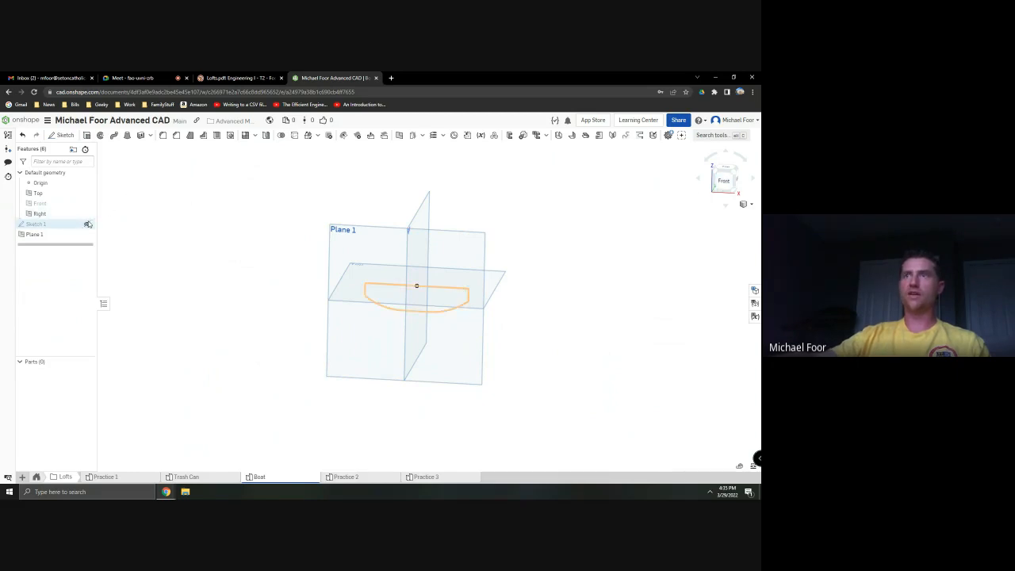
{"action": "left_click", "coordinate": [87, 224]}
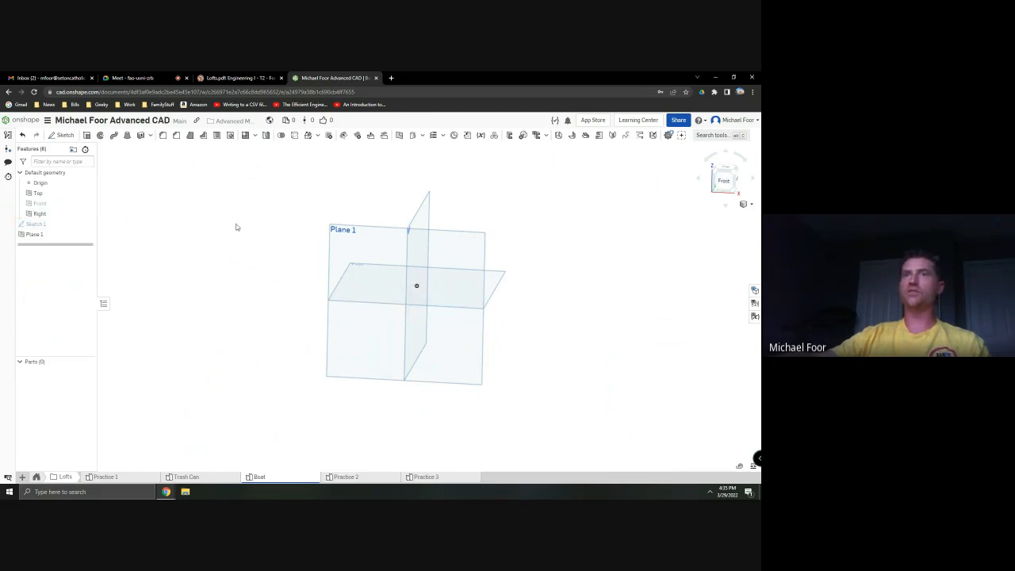
Switch to the Lofts PDF and compare the plane 1 sketch's shape and dimensions with the previous hull sketch
{"action": "key", "text": "alt+Tab"}
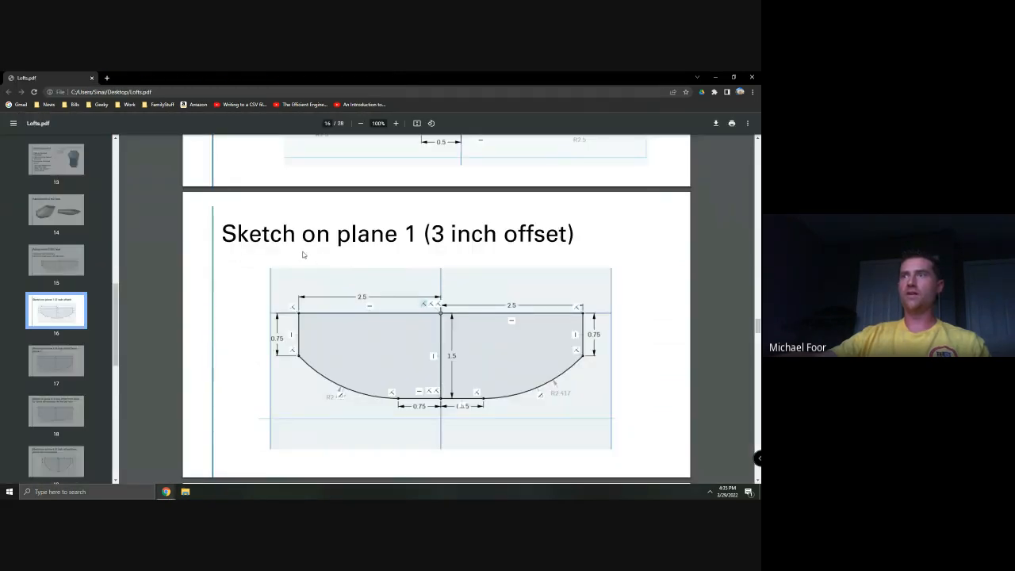
{"action": "scroll", "coordinate": [302, 254], "scroll_direction": "up", "scroll_amount": 6}
{"action": "scroll", "coordinate": [313, 254], "scroll_direction": "down", "scroll_amount": 3}
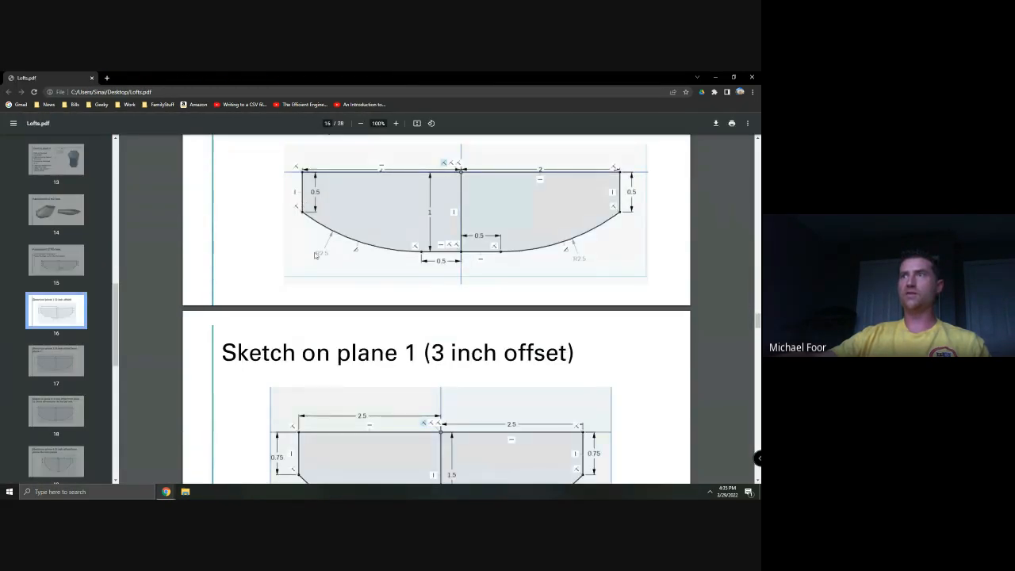
{"action": "scroll", "coordinate": [315, 254], "scroll_direction": "down", "scroll_amount": 1}
{"action": "scroll", "coordinate": [315, 254], "scroll_direction": "up", "scroll_amount": 1}
{"action": "scroll", "coordinate": [444, 432], "scroll_direction": "down", "scroll_amount": 1}
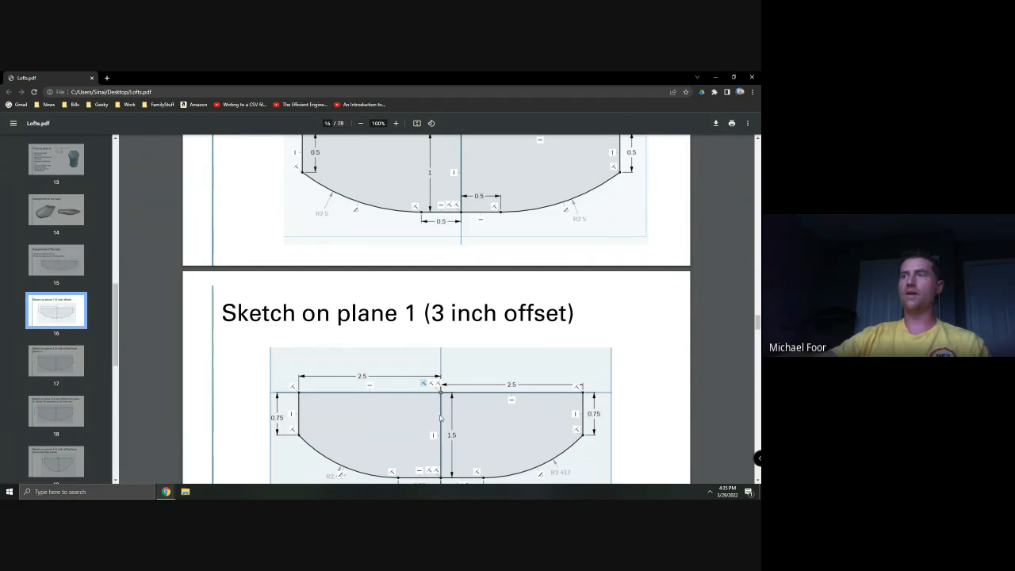
{"action": "scroll", "coordinate": [446, 451], "scroll_direction": "down", "scroll_amount": 2}
{"action": "scroll", "coordinate": [445, 410], "scroll_direction": "up", "scroll_amount": 2}
{"action": "scroll", "coordinate": [454, 402], "scroll_direction": "up", "scroll_amount": 1}
{"action": "scroll", "coordinate": [454, 398], "scroll_direction": "down", "scroll_amount": 1}
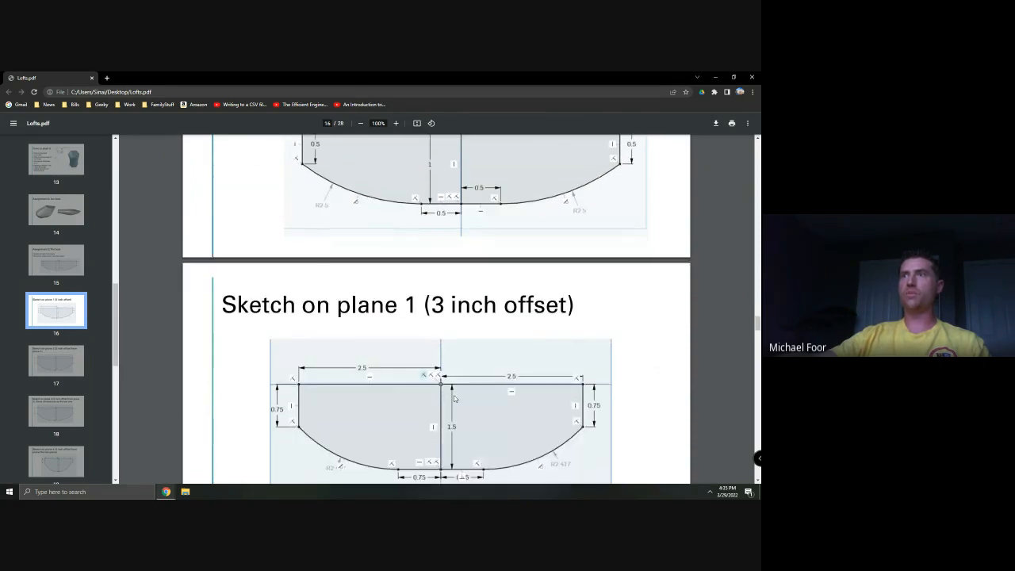
{"action": "scroll", "coordinate": [454, 398], "scroll_direction": "down", "scroll_amount": 1}
{"action": "scroll", "coordinate": [455, 398], "scroll_direction": "down", "scroll_amount": 1}
Switch back to Onshape and start a sketch on Plane 1, viewed straight from the front
{"action": "key", "text": "alt+Tab"}
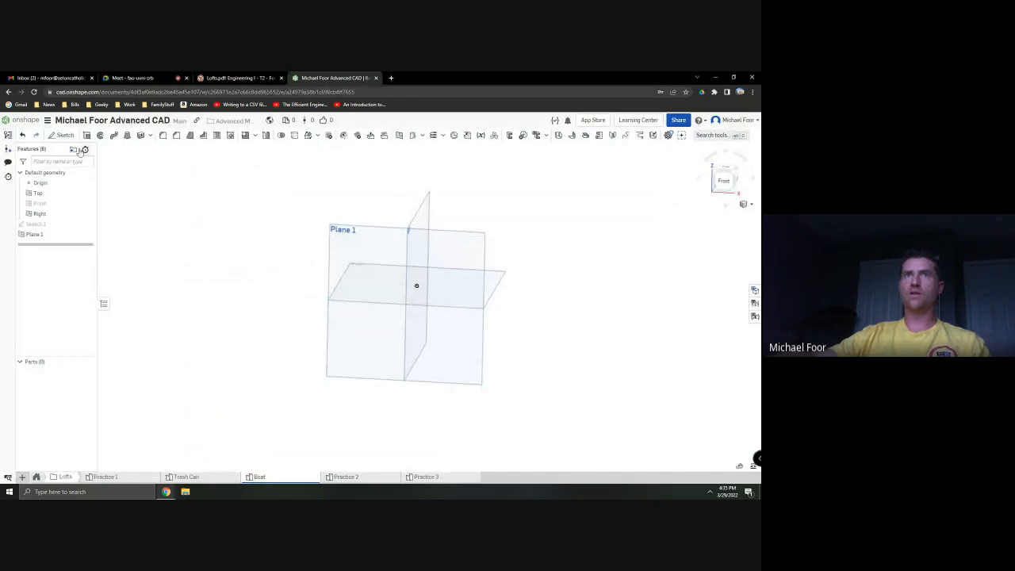
{"action": "left_click", "coordinate": [62, 135]}
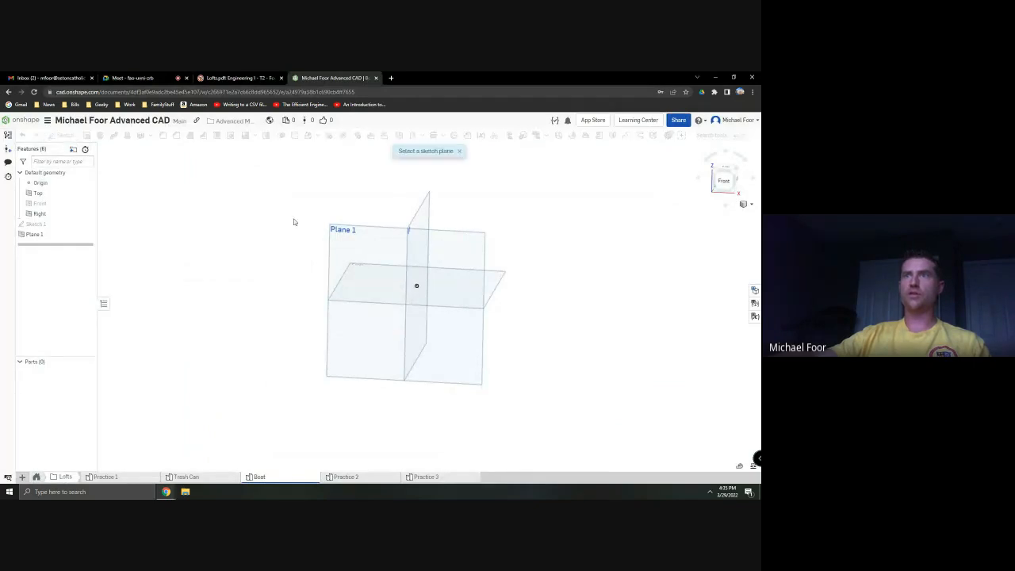
{"action": "left_click", "coordinate": [369, 232]}
{"action": "left_click", "coordinate": [723, 181]}
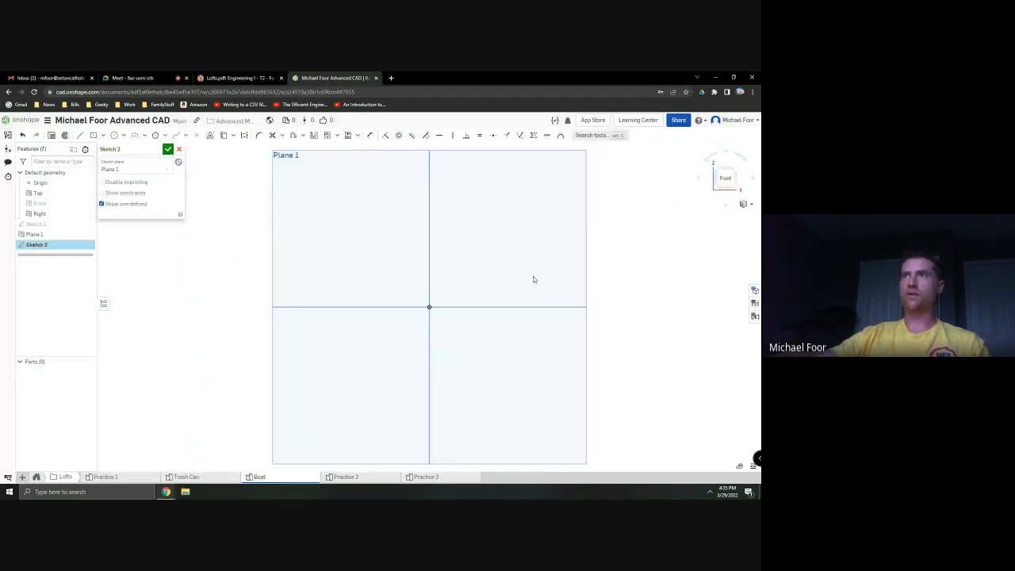
Sketch two horizontal lines, each 2.5 inches long, from the origin to the left and to the right
{"action": "key", "text": "alt+Tab"}
{"action": "key", "text": "alt+Tab"}
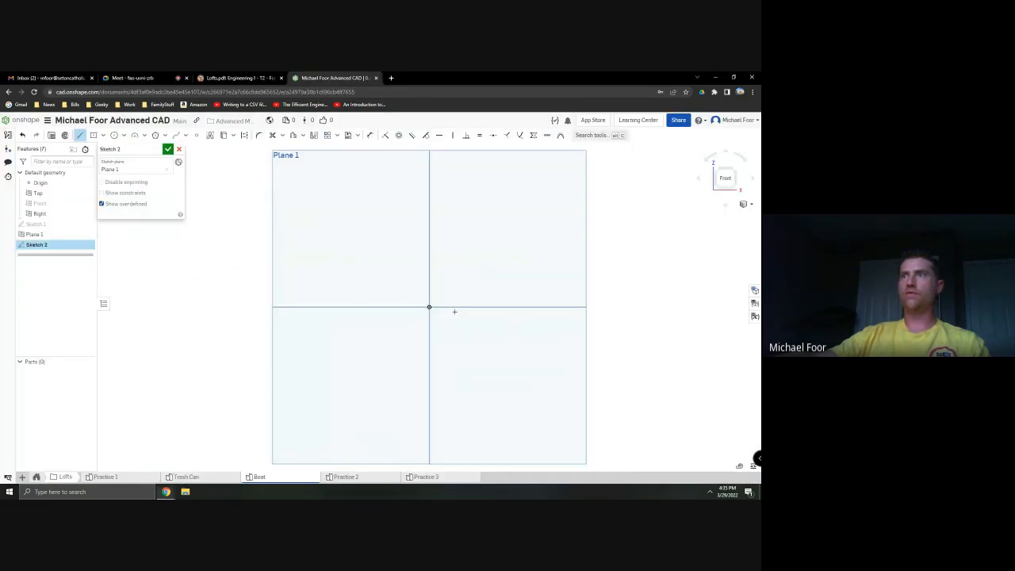
{"action": "left_click", "coordinate": [429, 307]}
{"action": "type", "text": "2.5"}
{"action": "key", "text": "Return"}
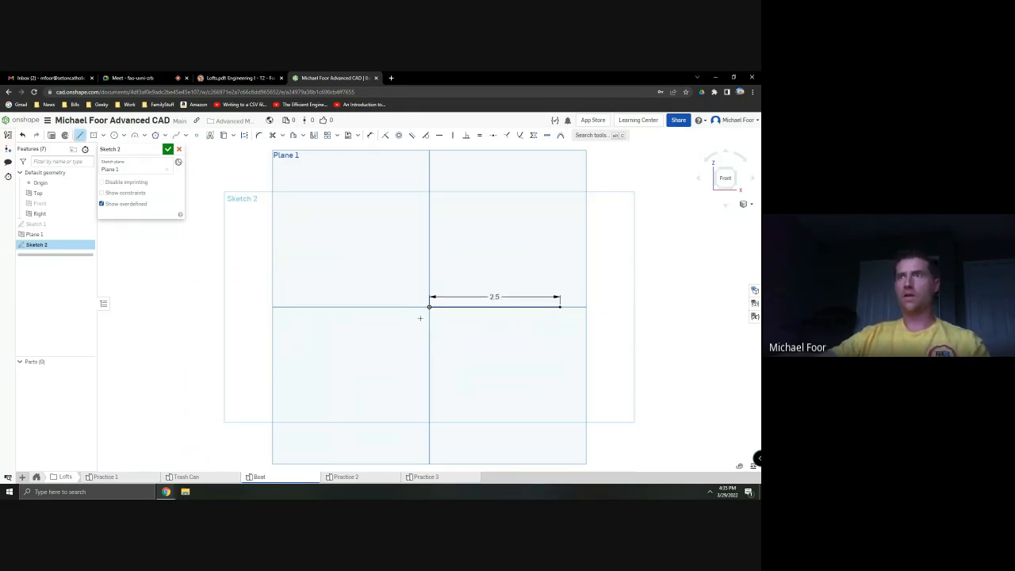
{"action": "left_click", "coordinate": [429, 307]}
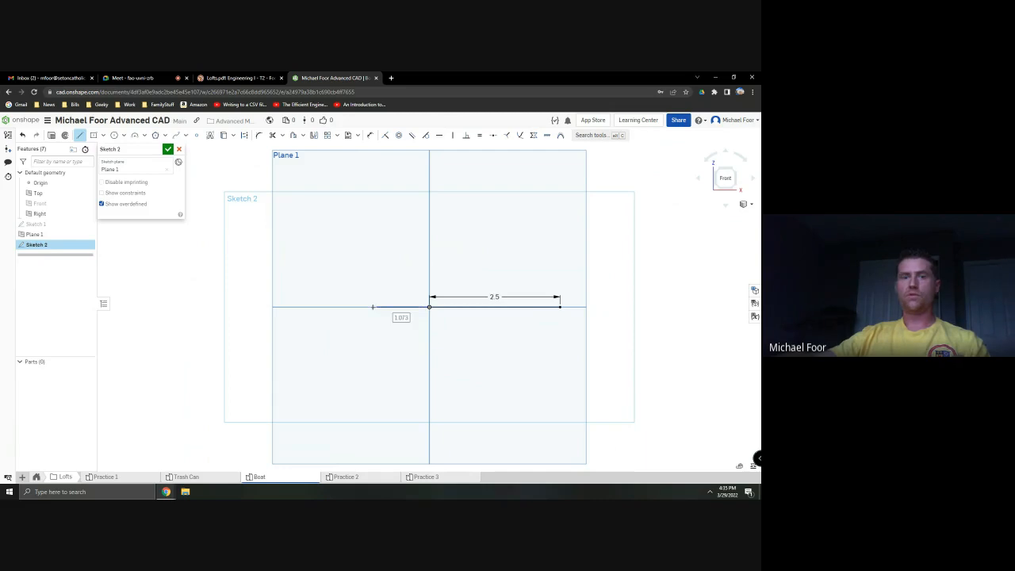
{"action": "type", "text": "2"}
{"action": "key", "text": "Return"}
Check the plane 1 drawing in the PDF and sketch a 1.5 inch vertical line down from the origin
{"action": "key", "text": "alt+Tab"}
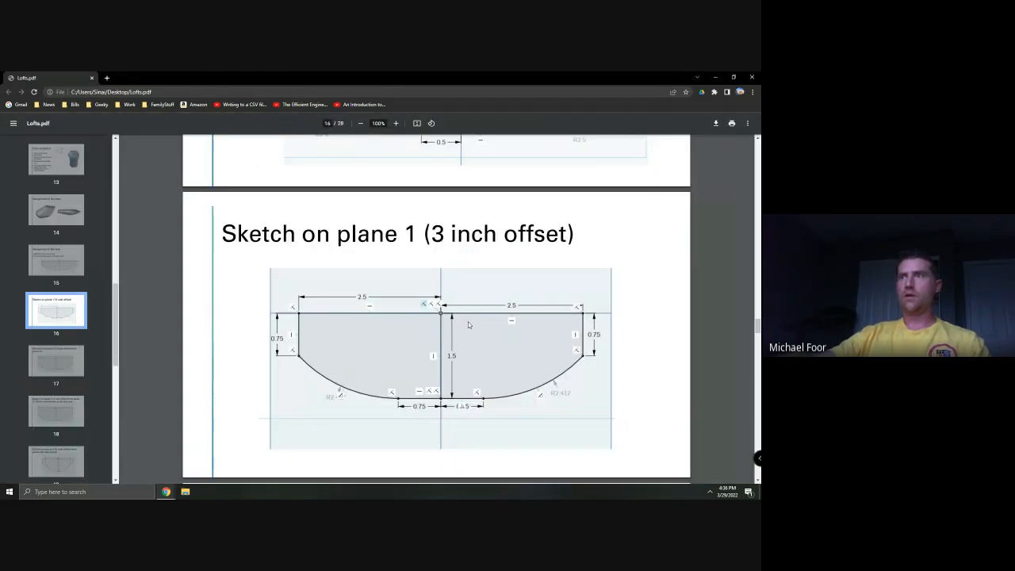
{"action": "key", "text": "alt+Tab"}
{"action": "left_click", "coordinate": [81, 135]}
{"action": "left_click", "coordinate": [429, 307]}
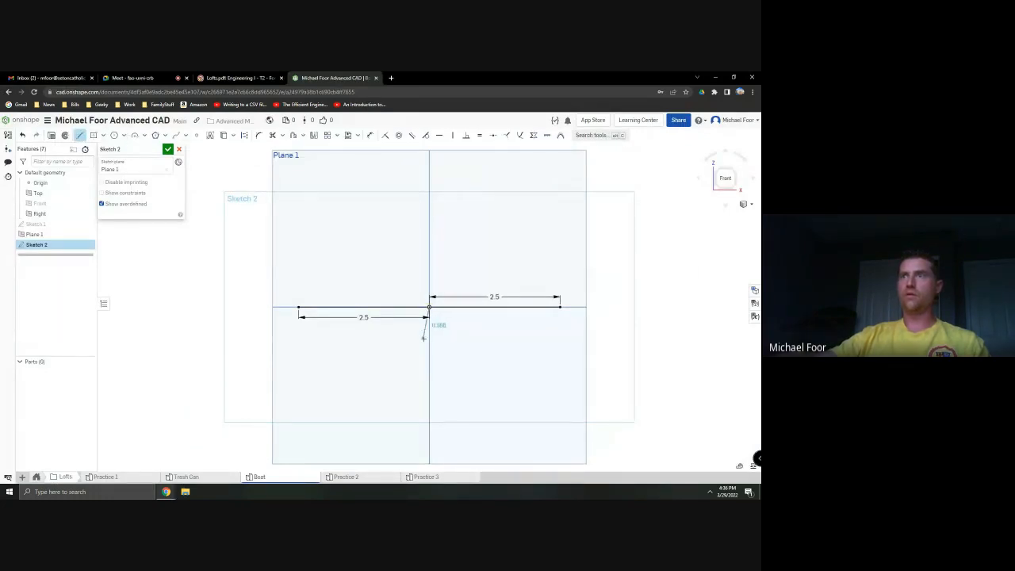
{"action": "type", "text": "1.5"}
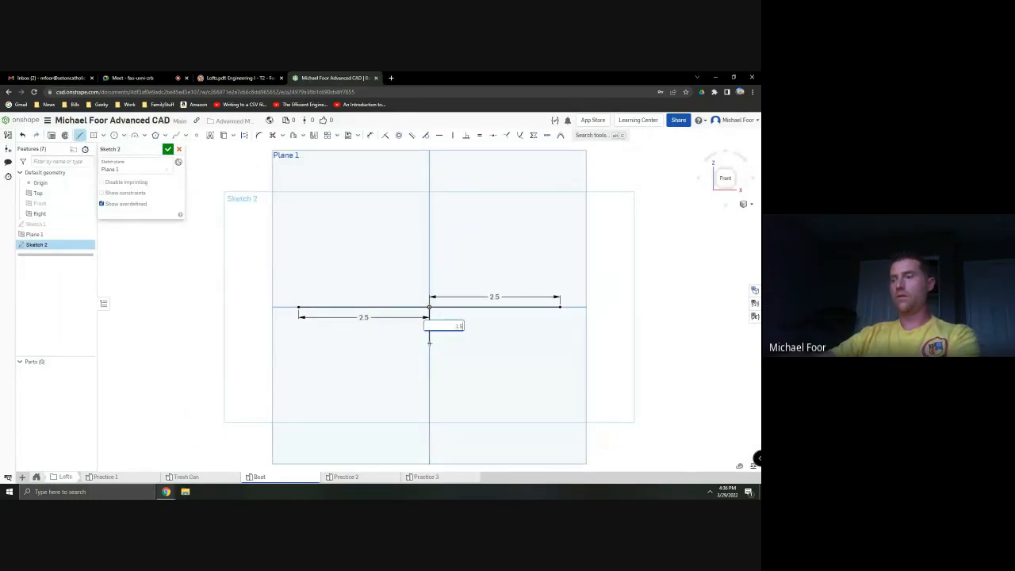
{"action": "key", "text": "Return"}
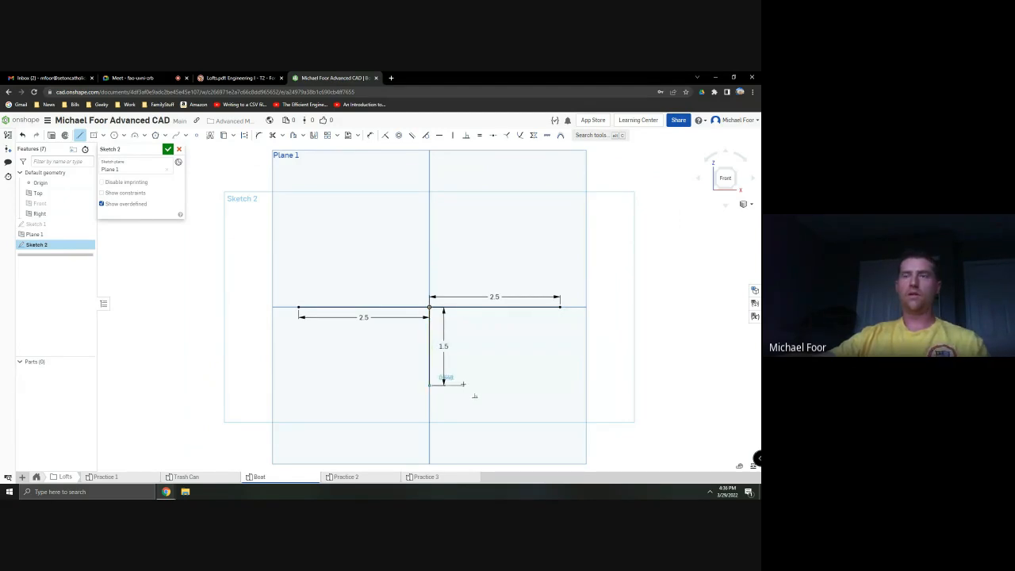
Sketch 0.75 inch vertical lines down from the outer ends of both 2.5 inch lines, checking against the PDF
{"action": "key", "text": "alt+Tab"}
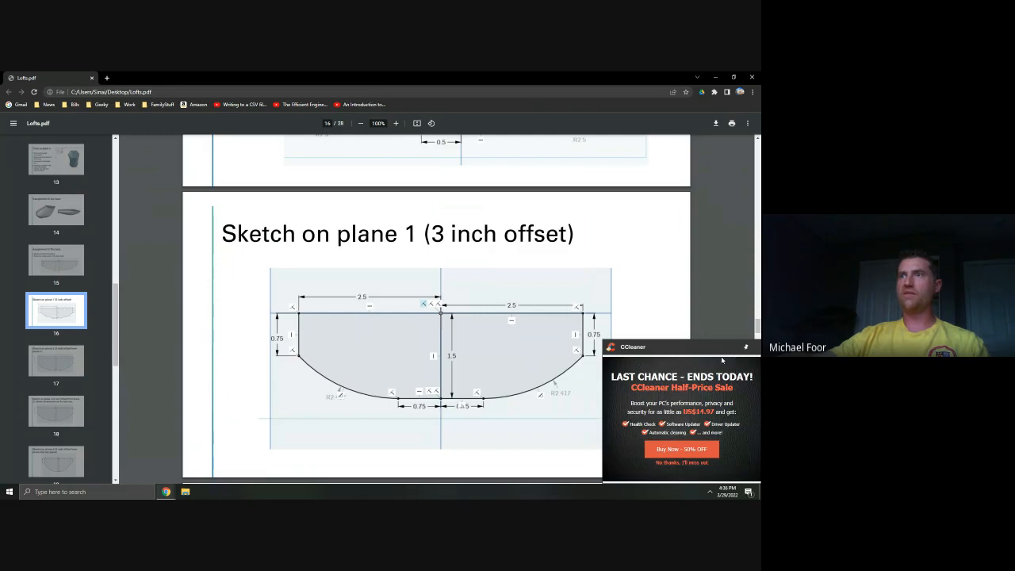
{"action": "key", "text": "alt+Tab"}
{"action": "key", "text": "Escape"}
{"action": "key", "text": "l"}
{"action": "left_click", "coordinate": [298, 307]}
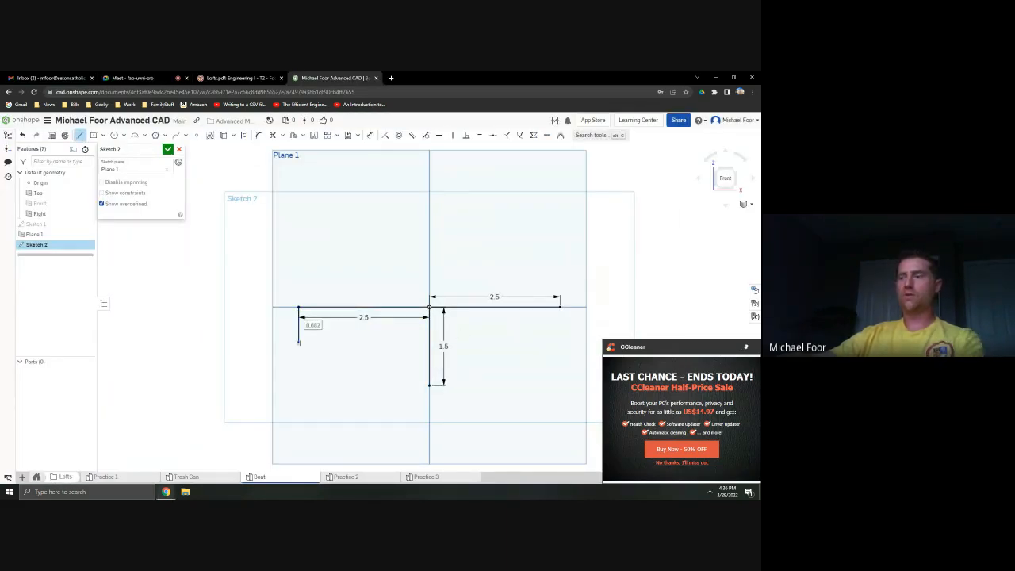
{"action": "left_click", "coordinate": [299, 342]}
{"action": "type", "text": ".75"}
{"action": "key", "text": "Return"}
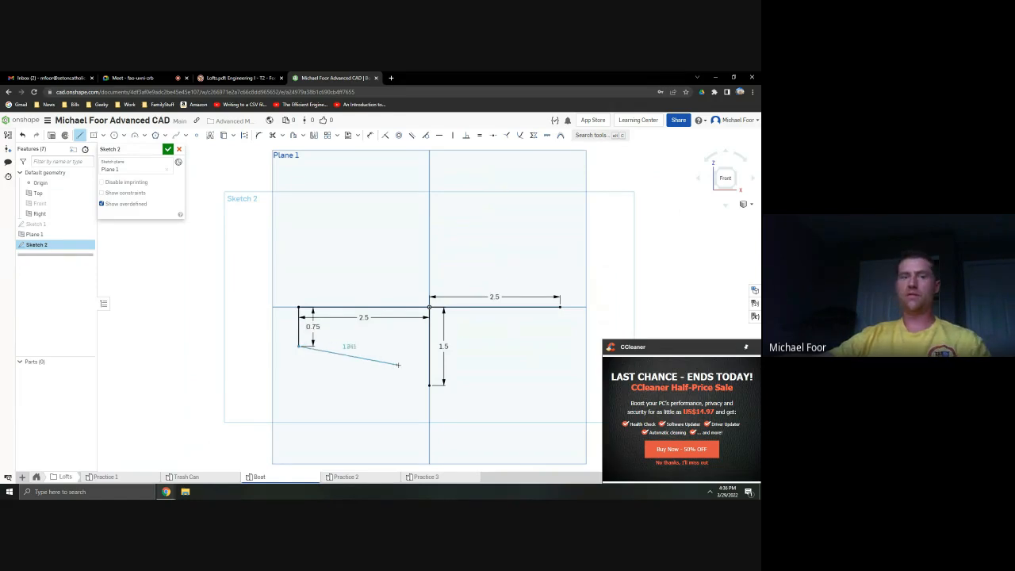
{"action": "left_click", "coordinate": [560, 307]}
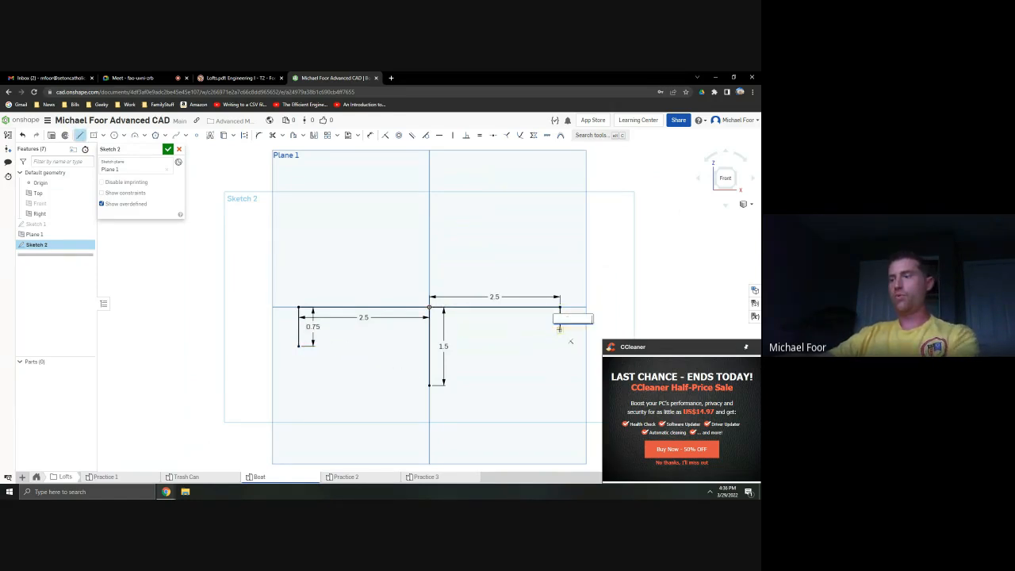
{"action": "type", "text": "0.75"}
{"action": "key", "text": "Return"}
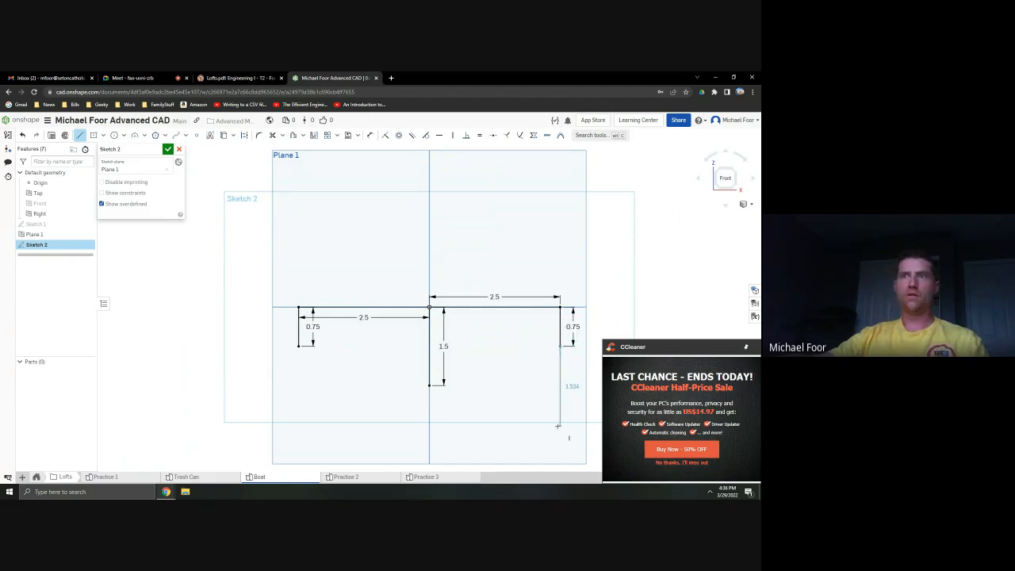
Following the PDF, sketch 0.75 inch horizontal lines to the left and right from the lower end of the vertical centre line
{"action": "key", "text": "alt+Tab"}
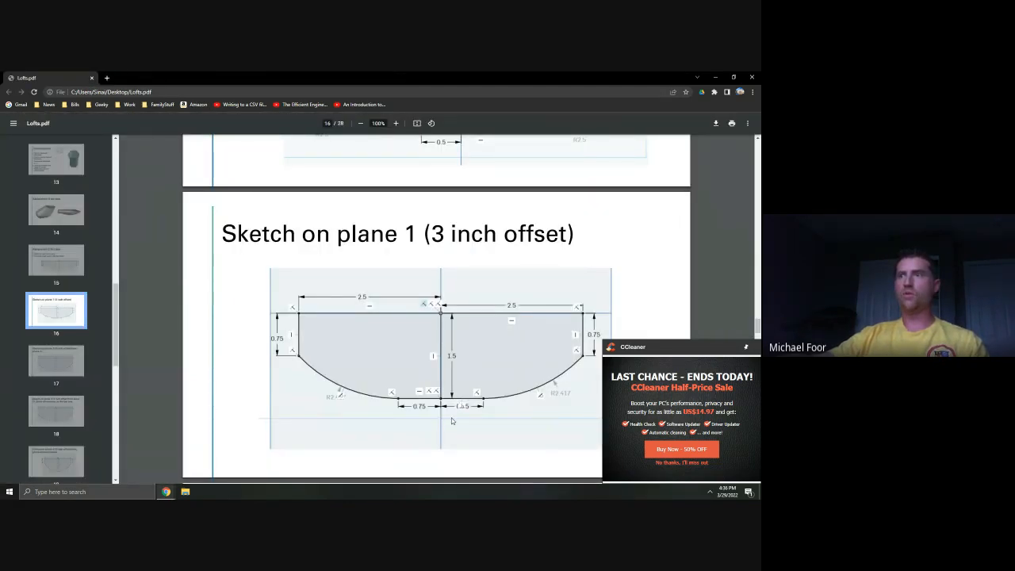
{"action": "key", "text": "alt+Tab"}
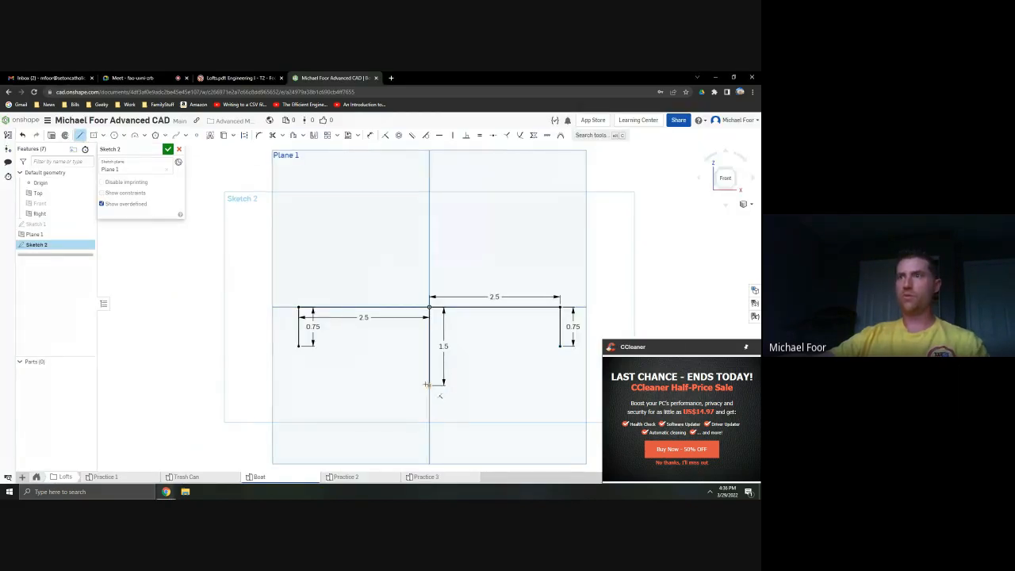
{"action": "left_click", "coordinate": [407, 385]}
{"action": "type", "text": "0.75"}
{"action": "key", "text": "Return"}
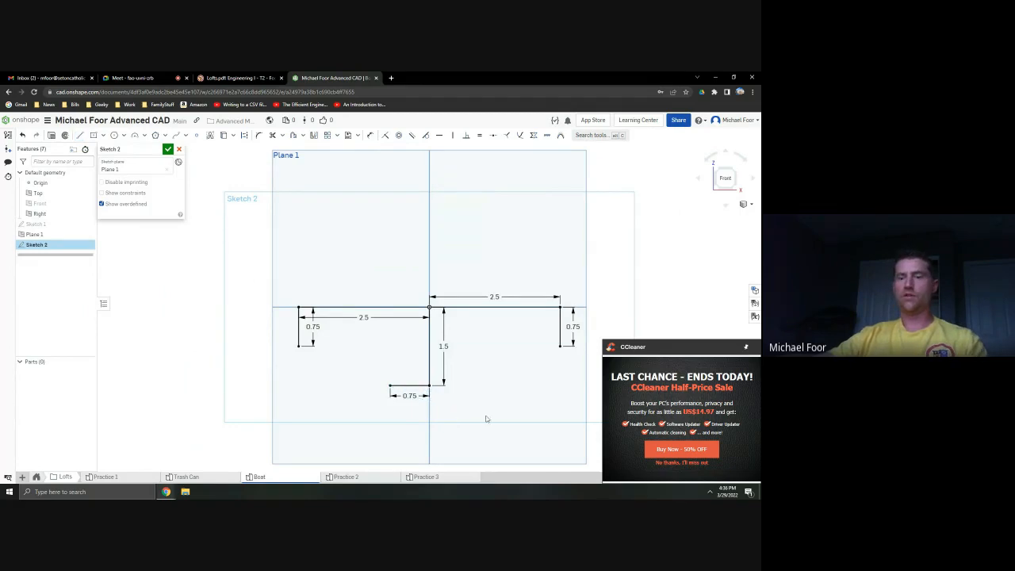
{"action": "key", "text": "l"}
{"action": "left_click", "coordinate": [429, 386]}
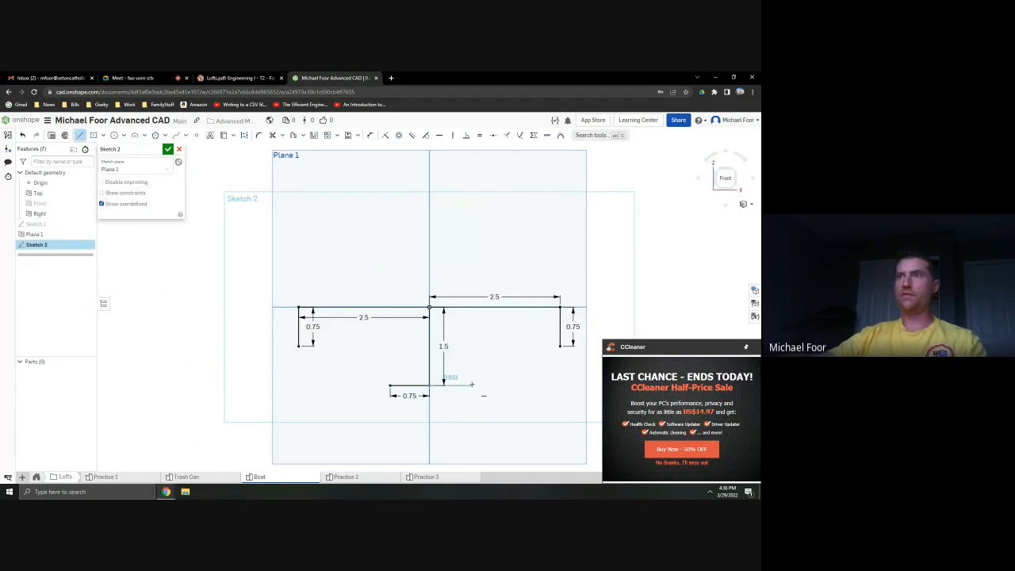
{"action": "type", "text": "0.75"}
{"action": "key", "text": "Return"}
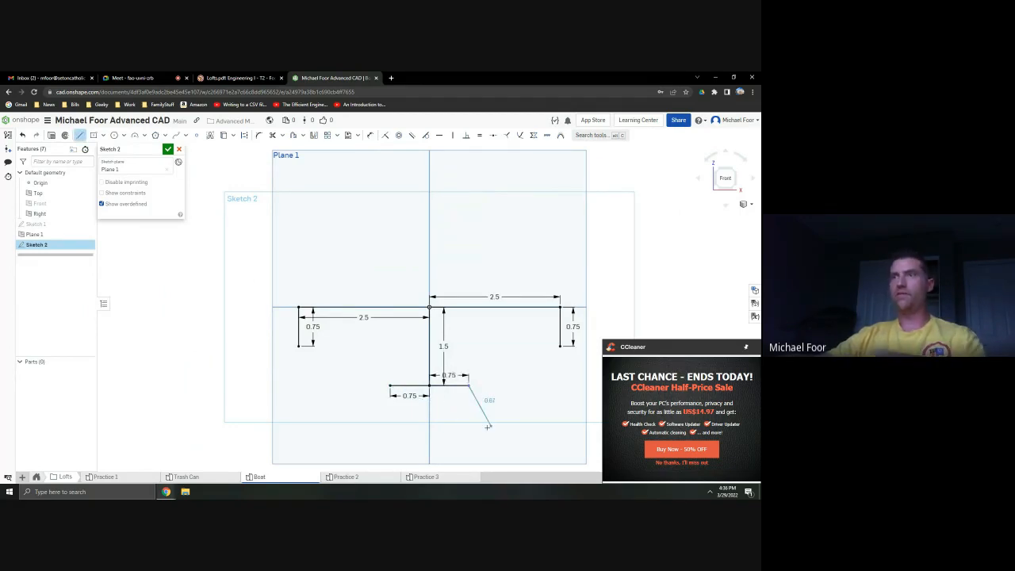
{"action": "key", "text": "Escape"}
Draw arcs of about 2.4 inch radius joining each side line to the bottom line, tangent to the bottom as in the PDF
{"action": "left_click", "coordinate": [134, 134]}
{"action": "left_click", "coordinate": [298, 346]}
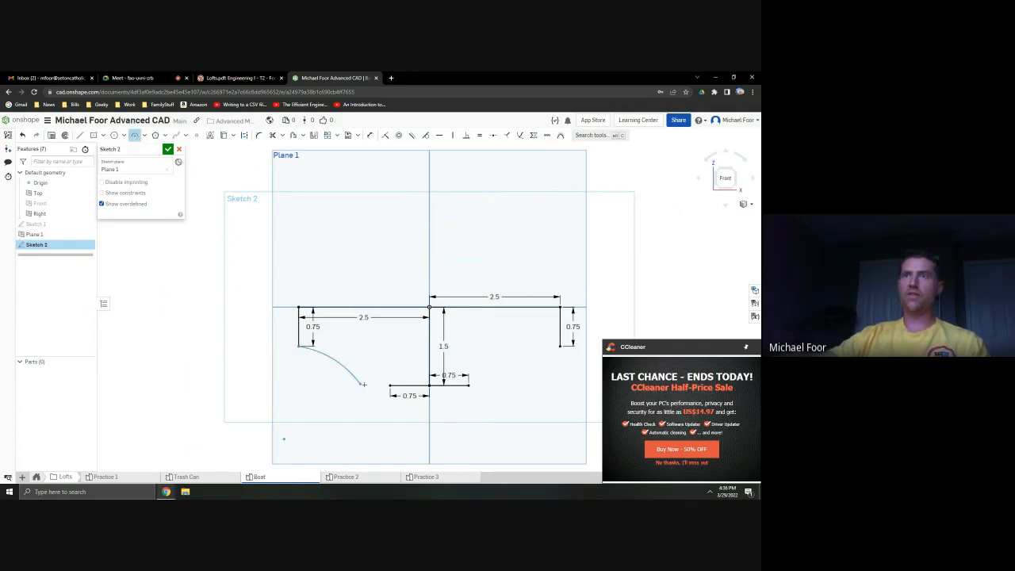
{"action": "key", "text": "alt+Tab"}
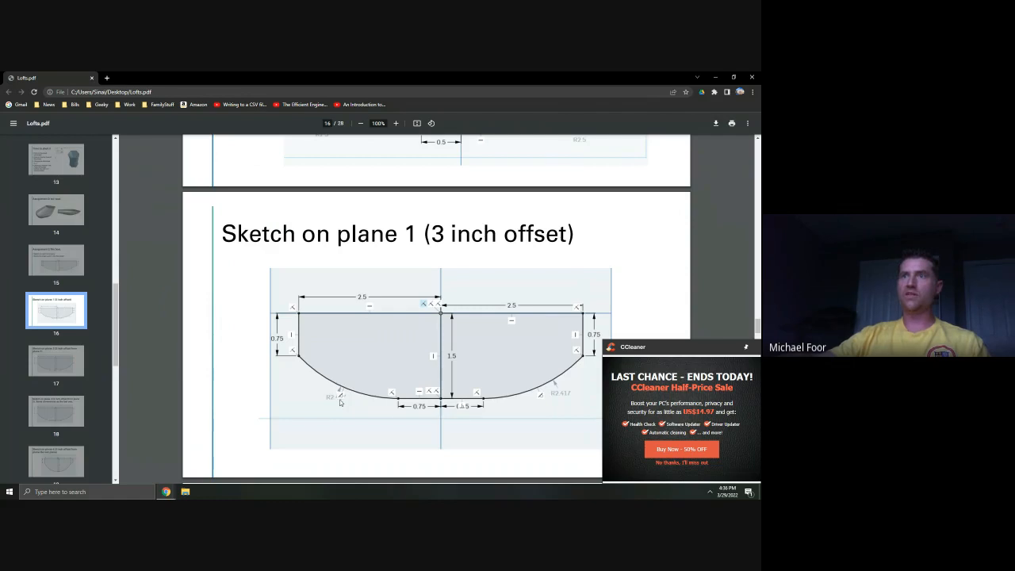
{"action": "key", "text": "alt+Tab"}
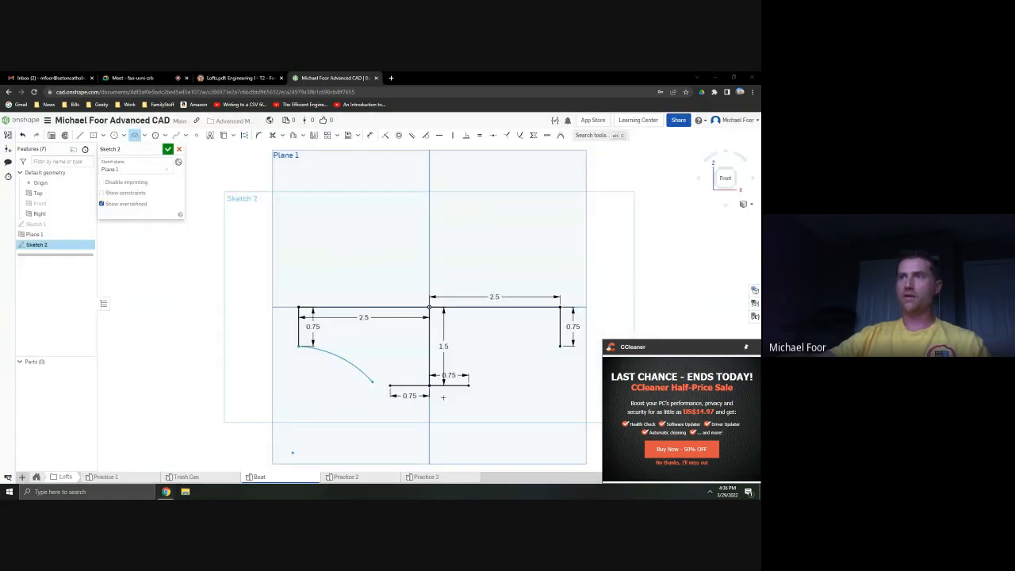
{"action": "left_click", "coordinate": [390, 386]}
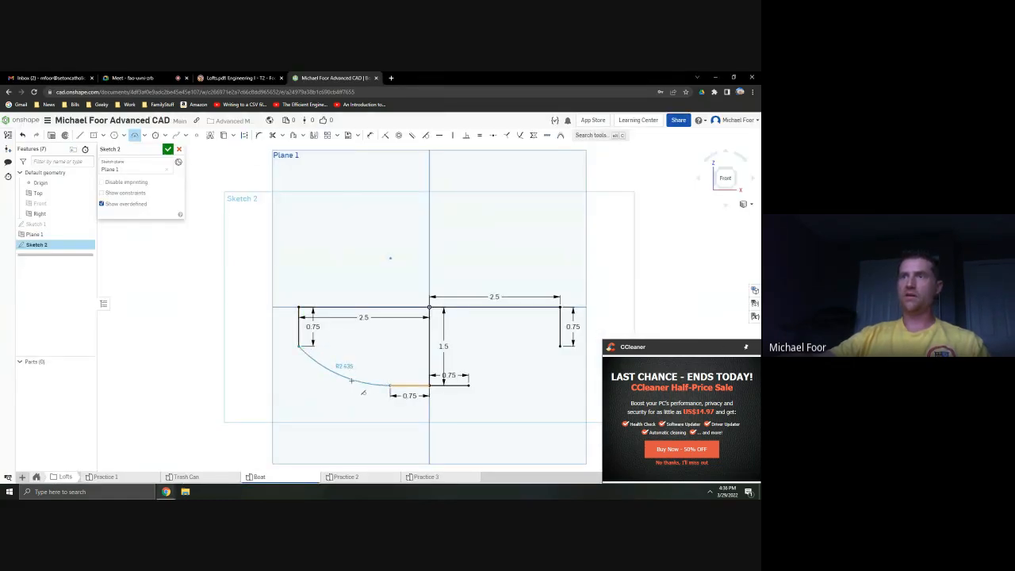
{"action": "left_click", "coordinate": [351, 381]}
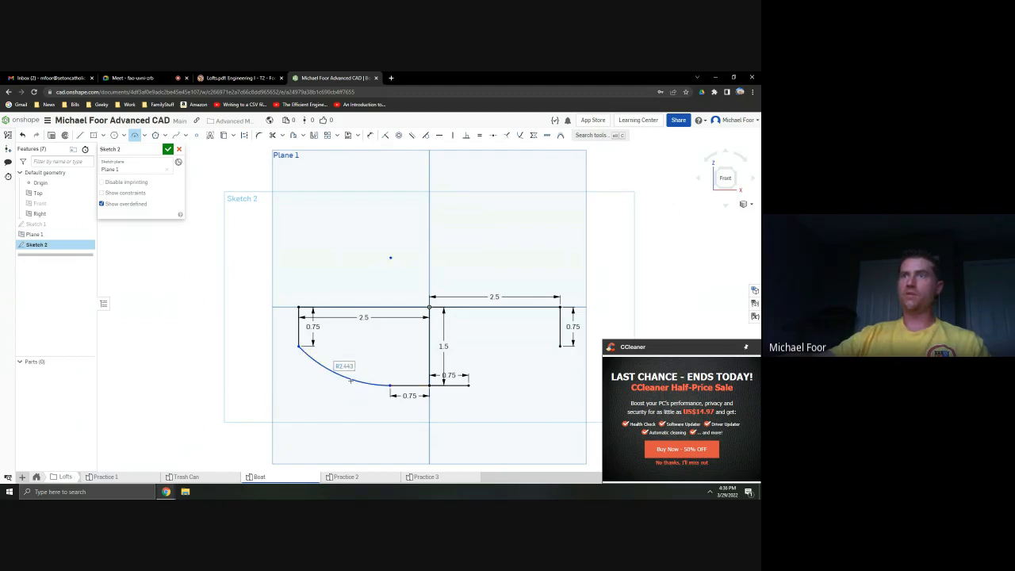
{"action": "left_click", "coordinate": [468, 387]}
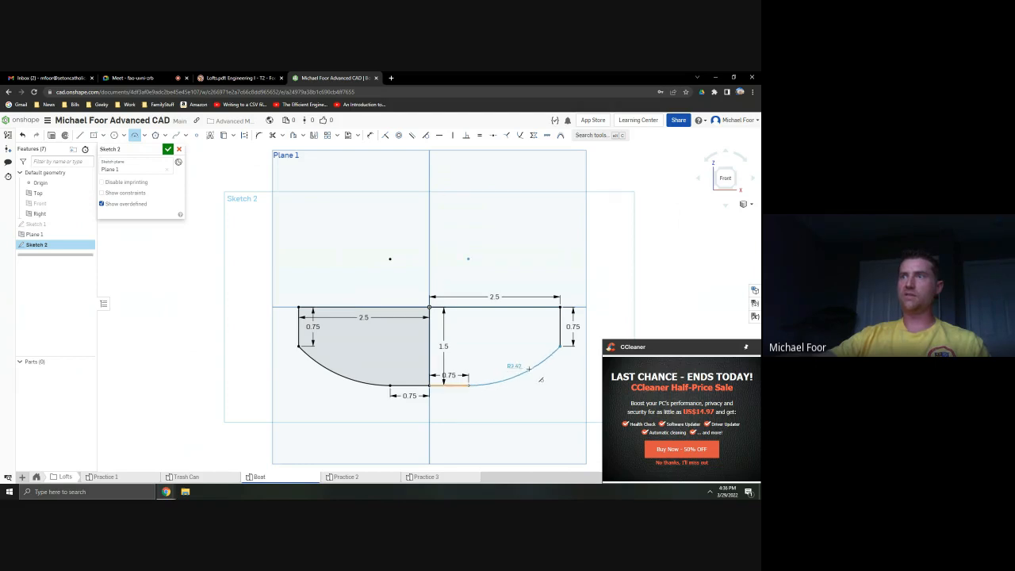
{"action": "left_click", "coordinate": [530, 371]}
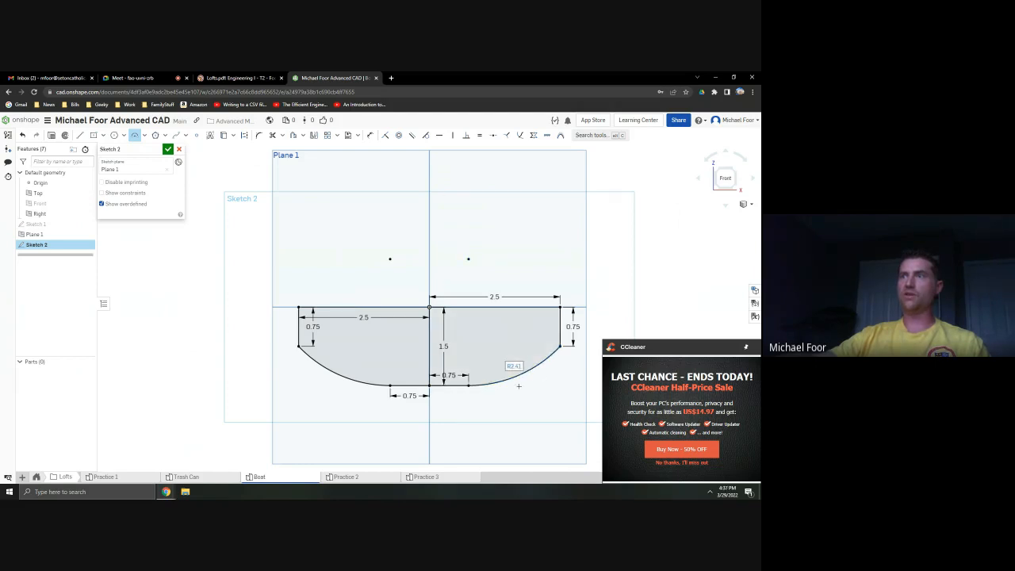
{"action": "key", "text": "Escape"}
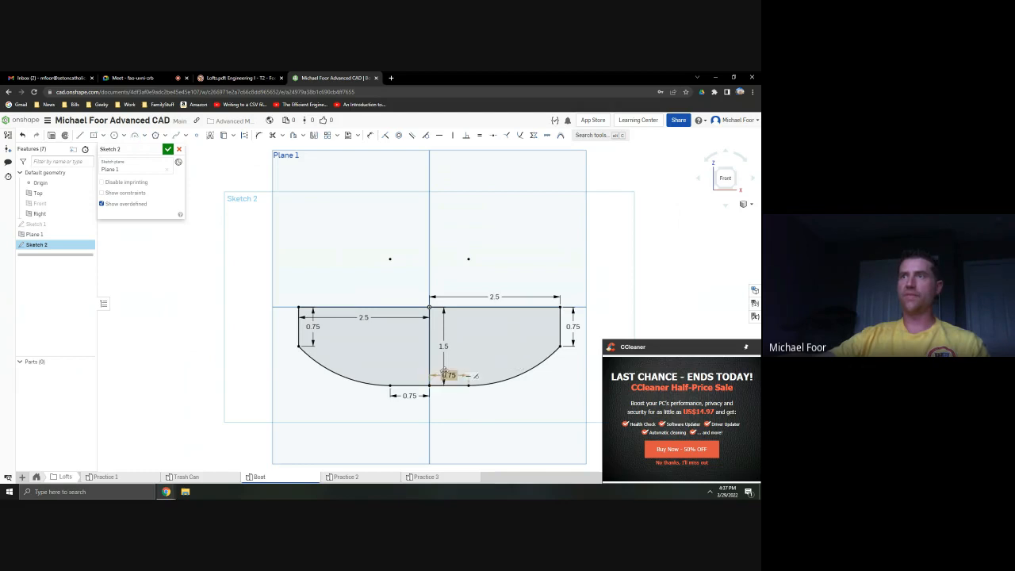
Delete the 1.5 inch vertical centre line from the hull profile and finish the sketch
{"action": "left_click", "coordinate": [432, 358]}
{"action": "key", "text": "Delete"}
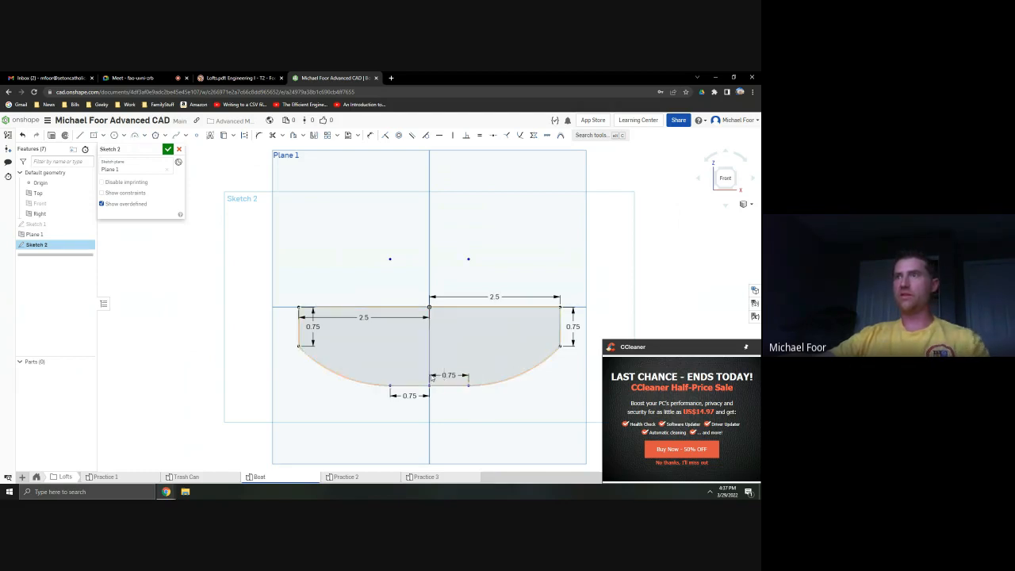
{"action": "left_click", "coordinate": [167, 149]}
Switch to the isometric view and show Sketch 1 again alongside the Plane 1 profile
{"action": "key", "text": "shift+7"}
{"action": "scroll", "coordinate": [253, 278], "scroll_direction": "down", "scroll_amount": 3}
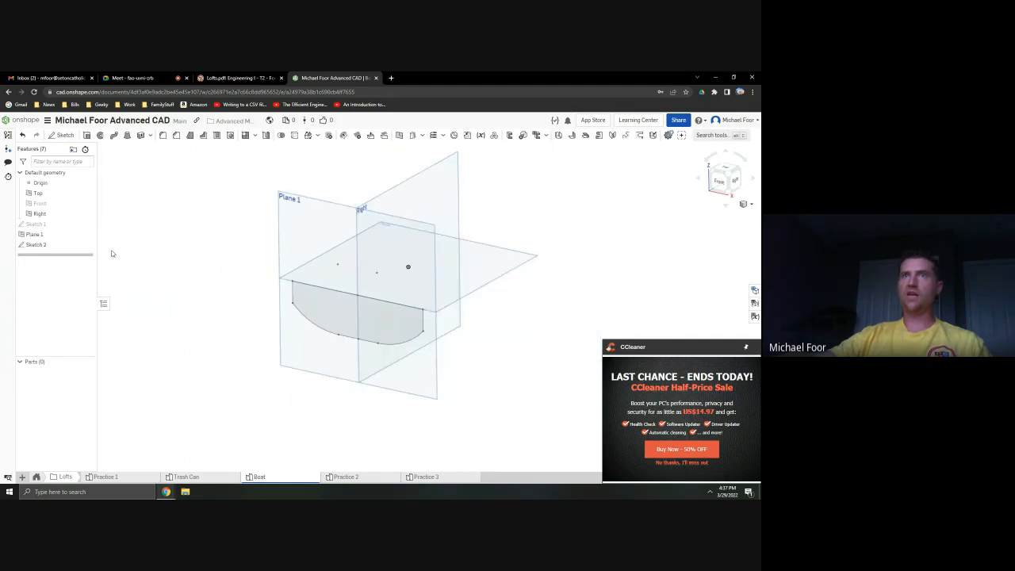
{"action": "left_click", "coordinate": [88, 223]}
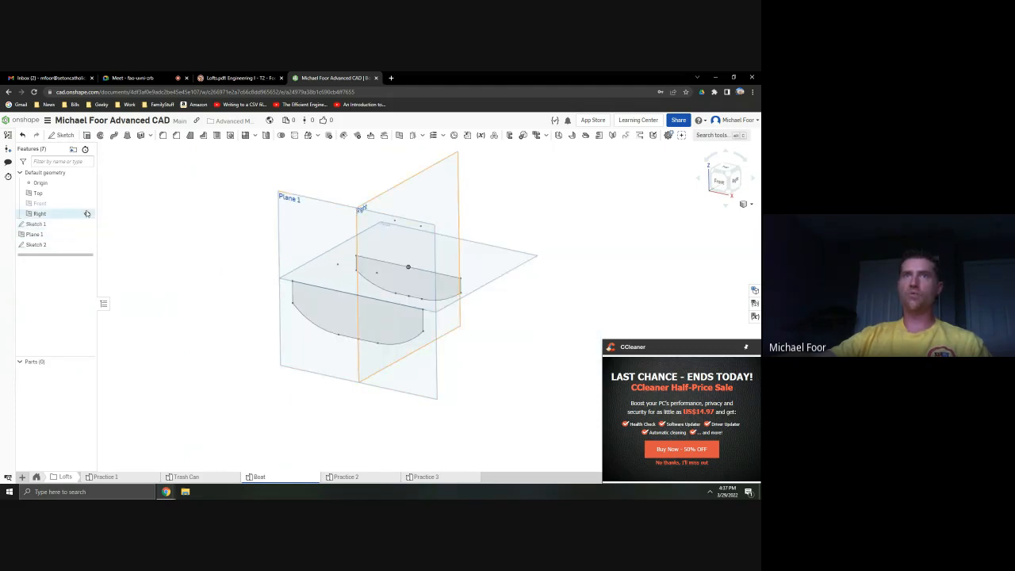
Hide the Front plane and Sketch 1 so that only the Plane 1 profile remains shown
{"action": "left_click", "coordinate": [87, 203]}
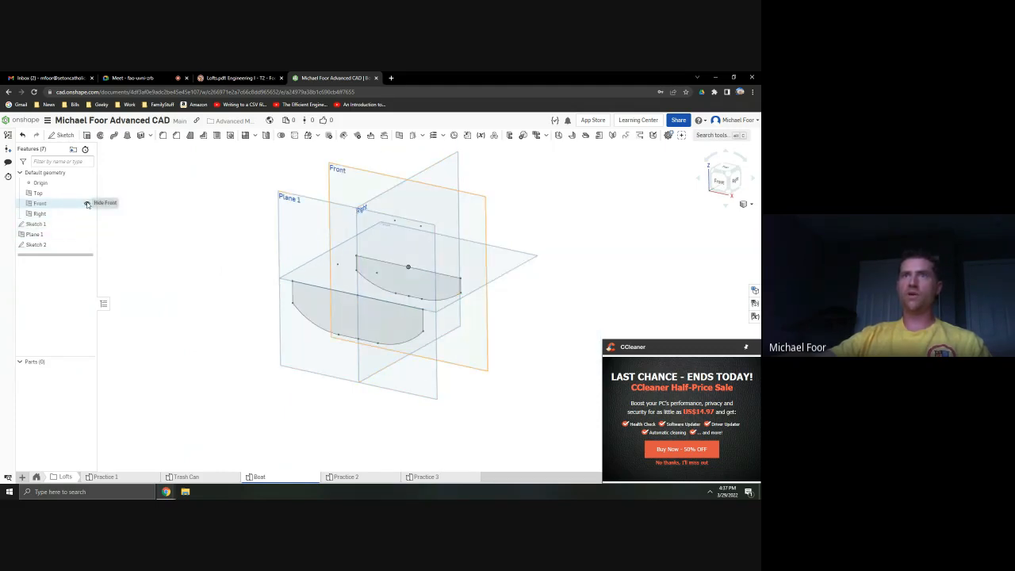
{"action": "left_click", "coordinate": [87, 203]}
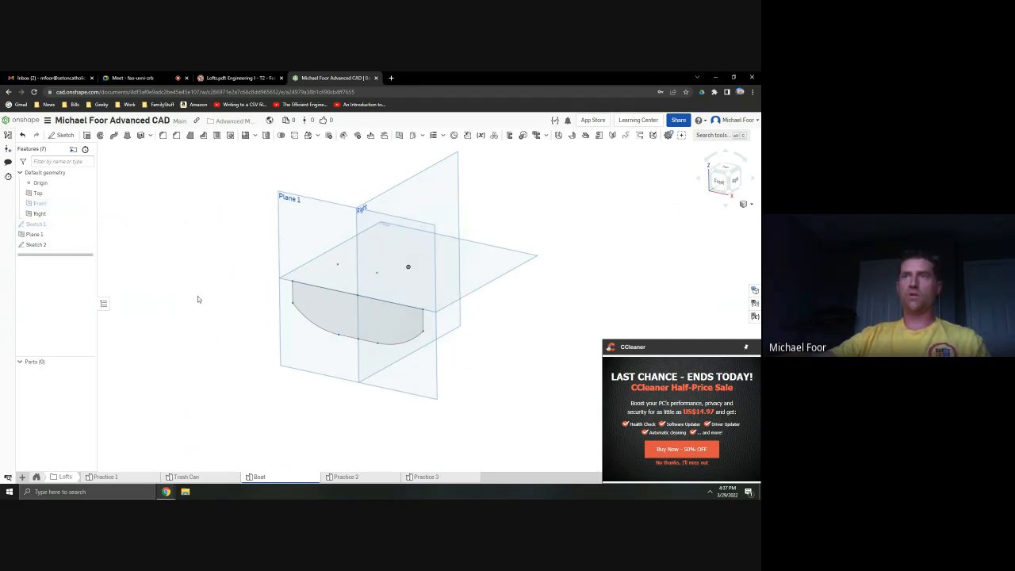
Switch to the Lofts PDF and review the boat profile drawings and the plane offset given for Plane 2
{"action": "key", "text": "alt+Tab"}
{"action": "scroll", "coordinate": [294, 305], "scroll_direction": "down", "scroll_amount": 2}
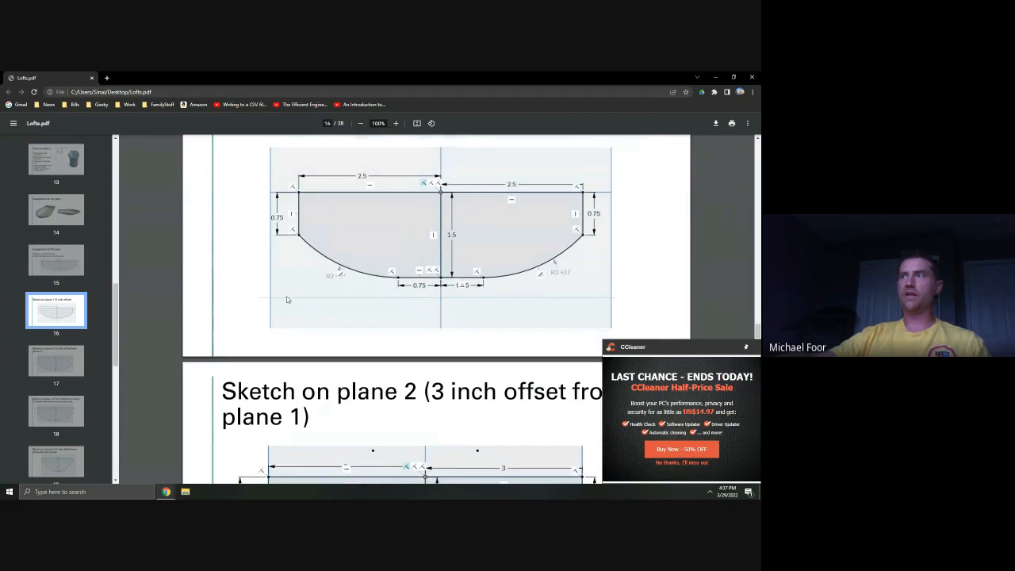
{"action": "left_click", "coordinate": [700, 464]}
{"action": "scroll", "coordinate": [524, 358], "scroll_direction": "up", "scroll_amount": 7}
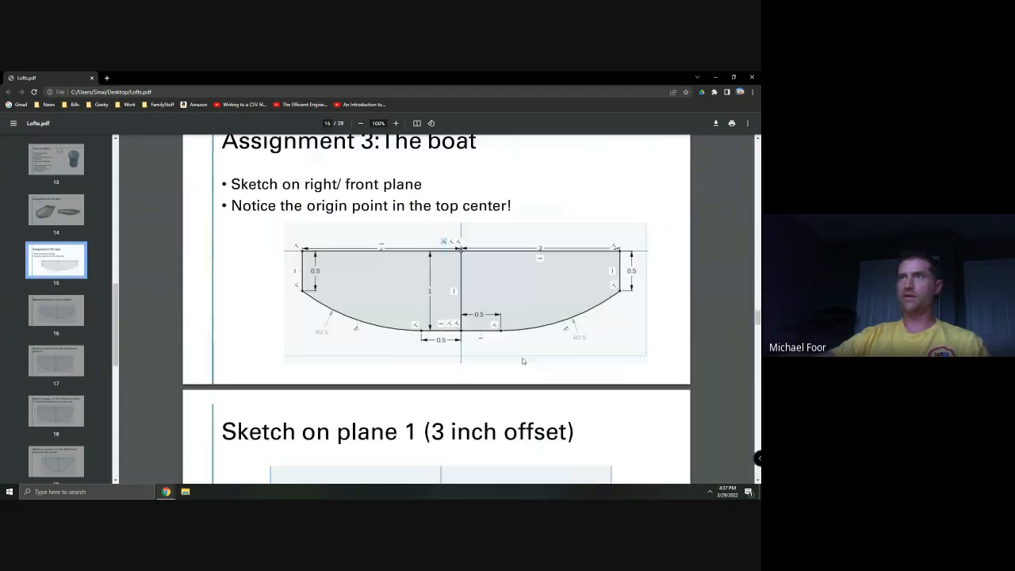
{"action": "scroll", "coordinate": [522, 357], "scroll_direction": "down", "scroll_amount": 10}
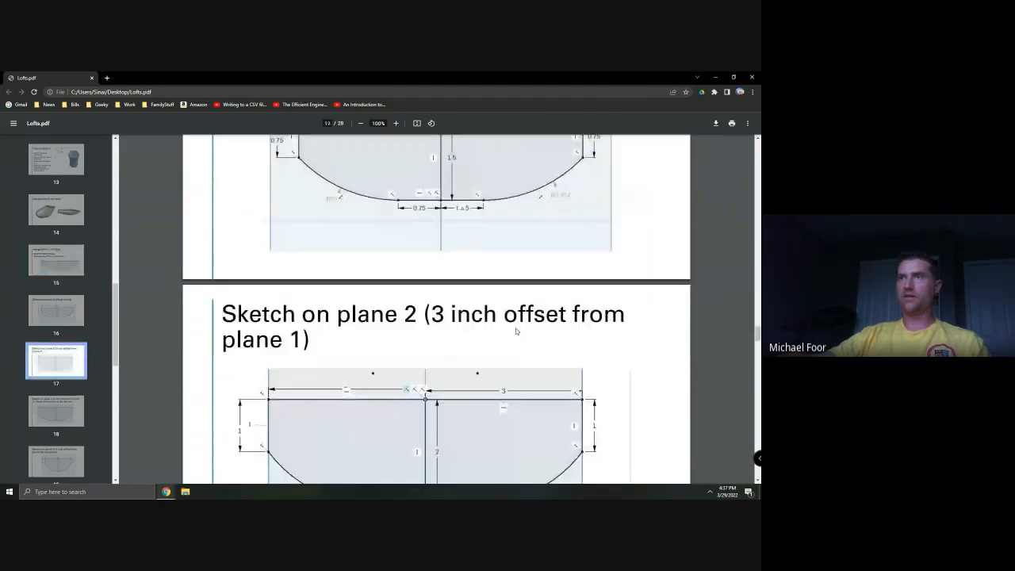
{"action": "scroll", "coordinate": [476, 317], "scroll_direction": "down", "scroll_amount": 1}
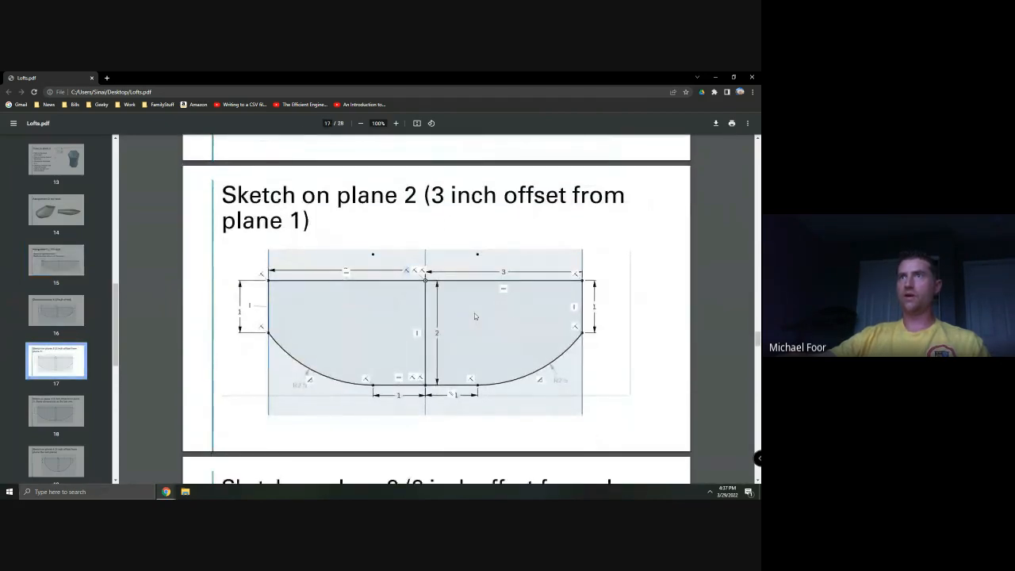
{"action": "scroll", "coordinate": [474, 316], "scroll_direction": "up", "scroll_amount": 9}
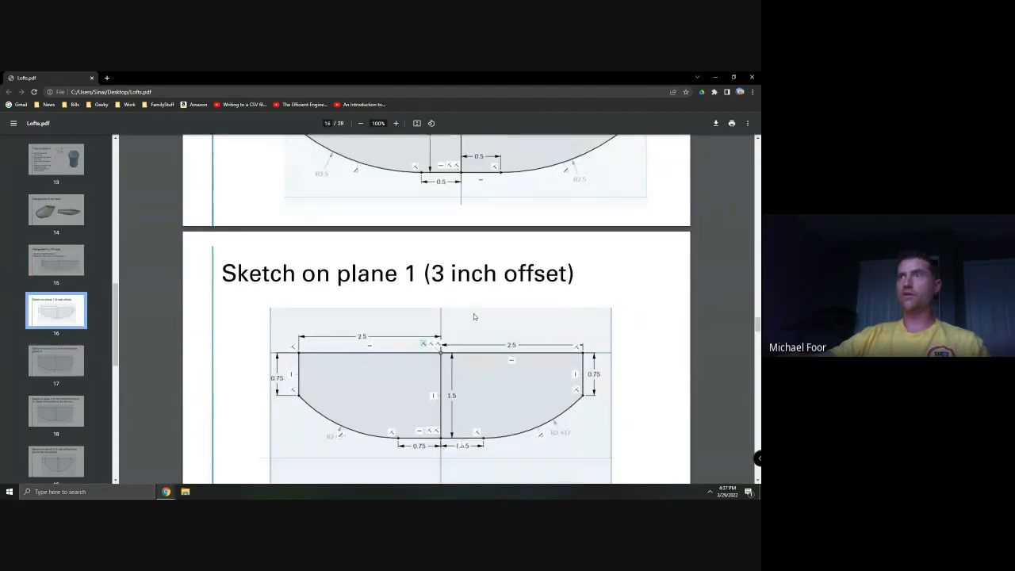
{"action": "scroll", "coordinate": [473, 314], "scroll_direction": "down", "scroll_amount": 8}
Back in Onshape, create a new plane offset 3 inches from Plane 1
{"action": "key", "text": "alt+Tab"}
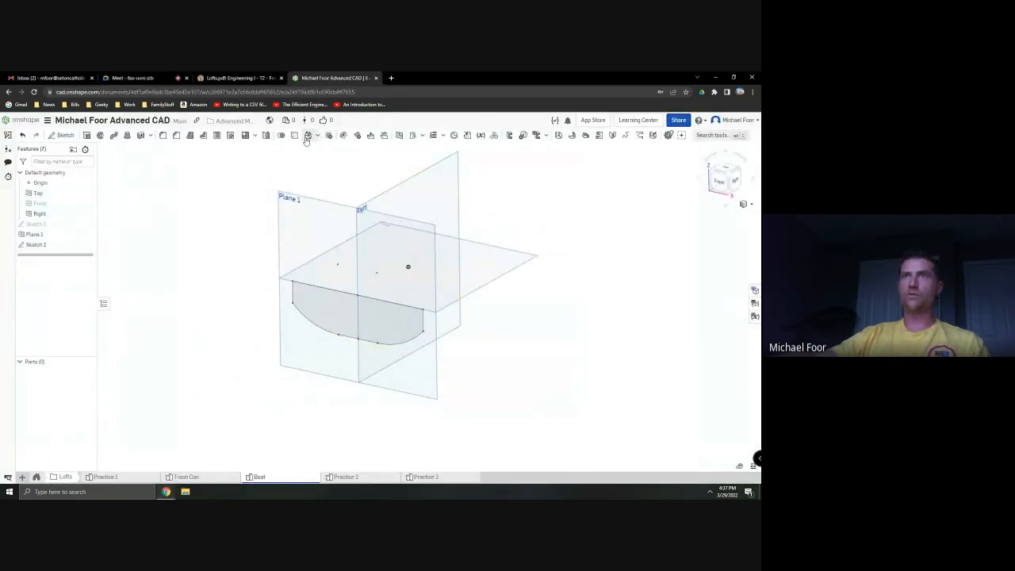
{"action": "left_click", "coordinate": [395, 136]}
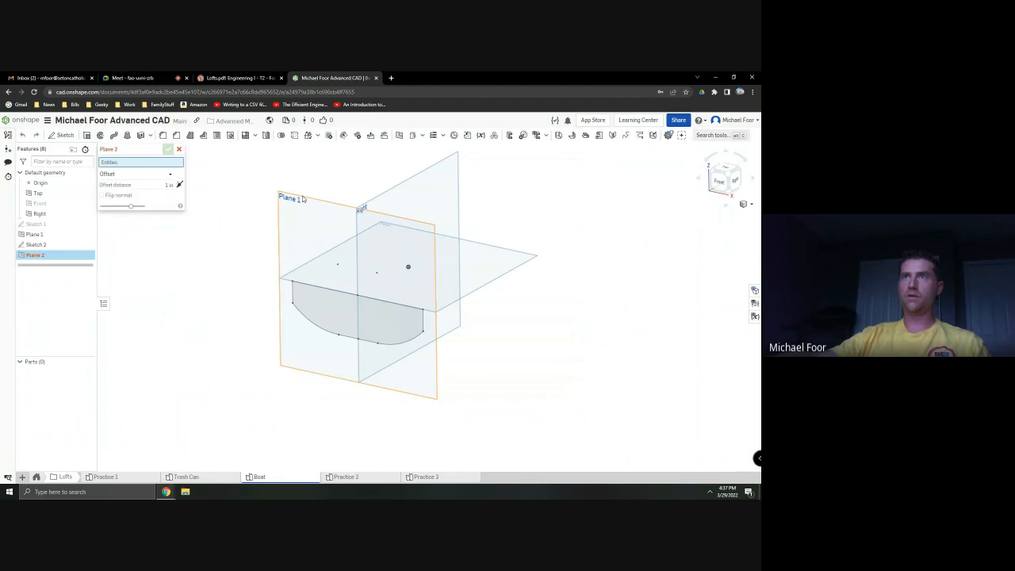
{"action": "left_click", "coordinate": [303, 200]}
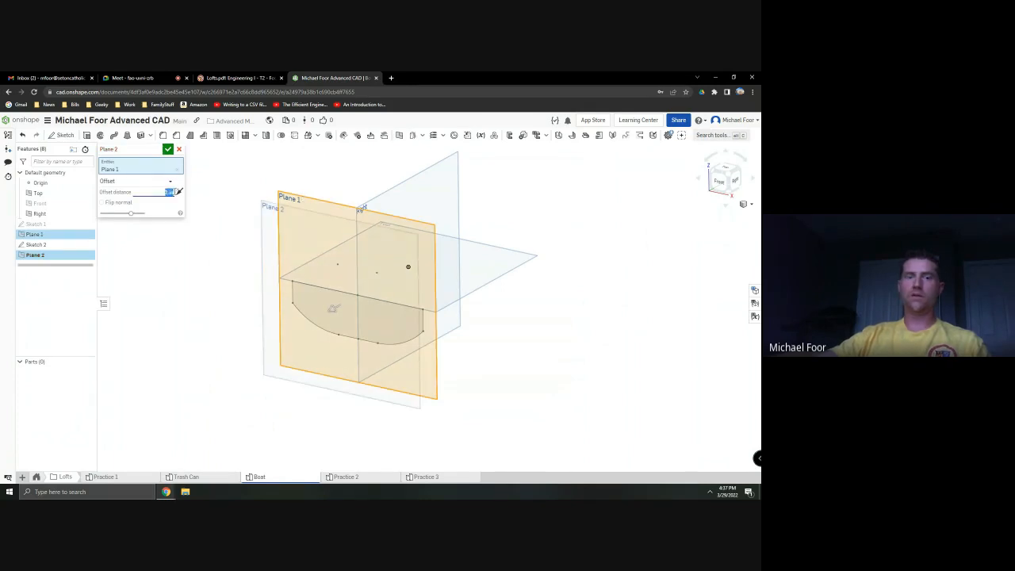
{"action": "left_click", "coordinate": [168, 150]}
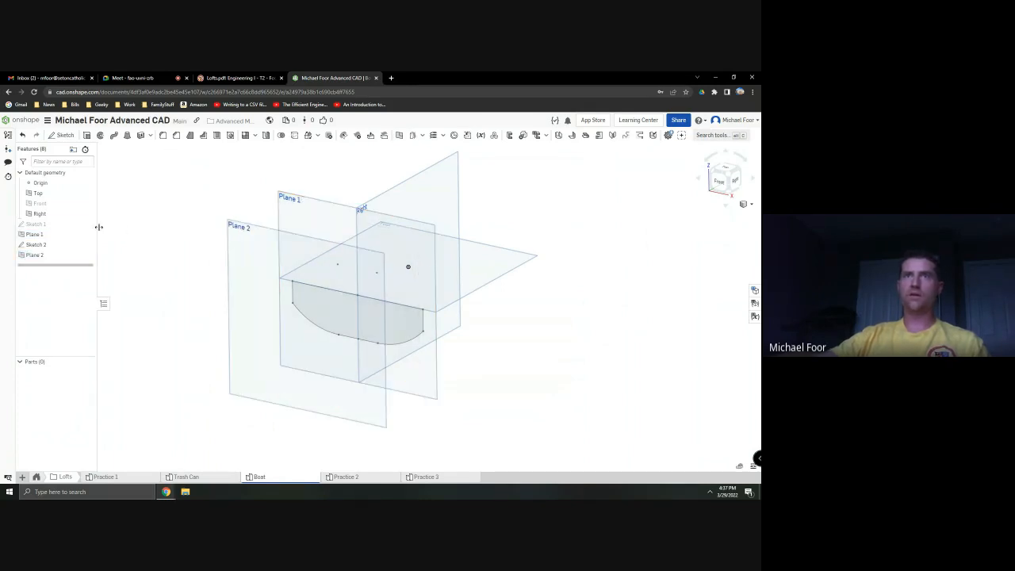
Hide Sketch 2 and Plane 1, and start a sketch on Plane 2 seen from the front
{"action": "left_click", "coordinate": [87, 244]}
{"action": "left_click", "coordinate": [87, 235]}
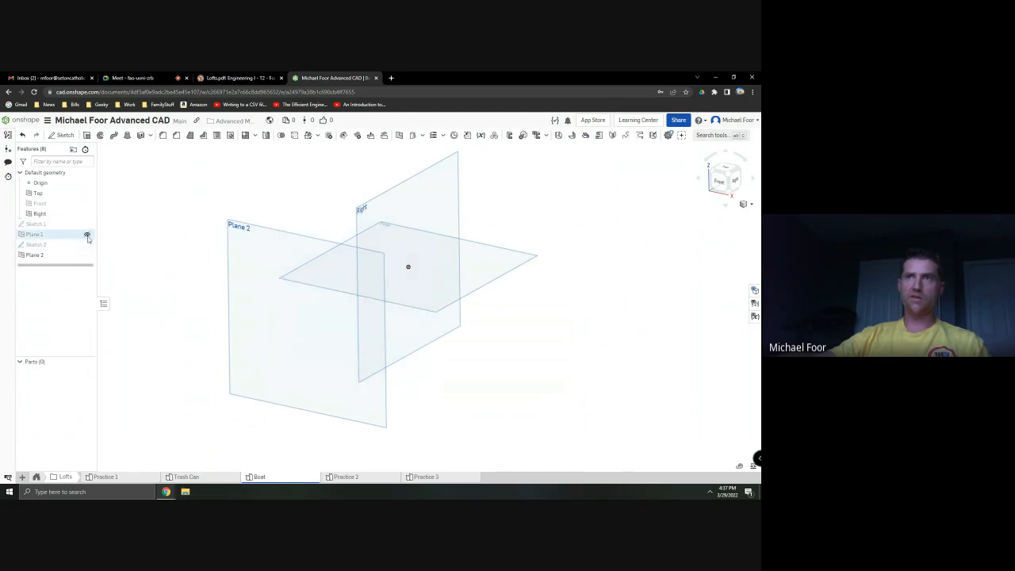
{"action": "left_click", "coordinate": [61, 135]}
{"action": "left_click", "coordinate": [227, 237]}
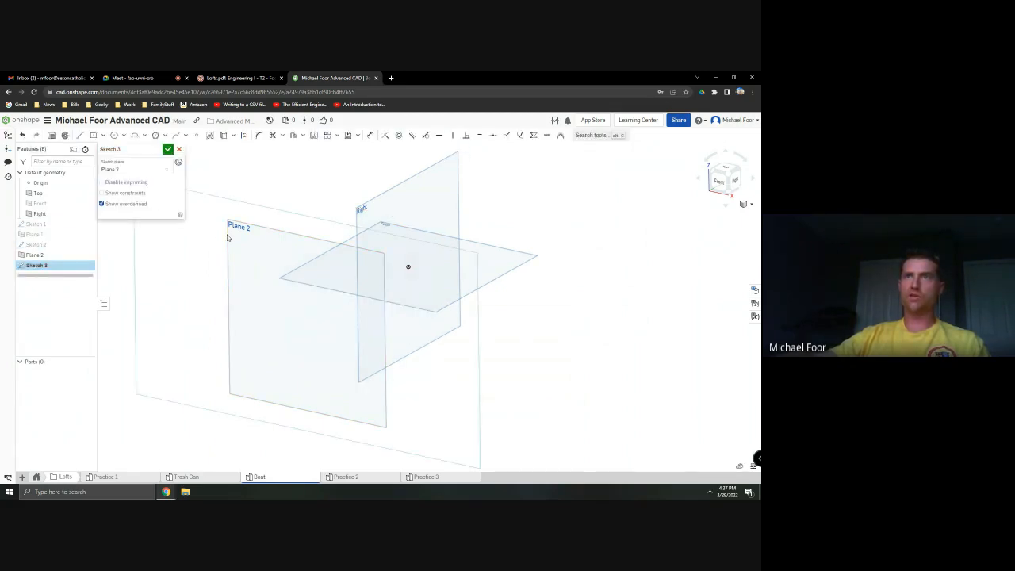
{"action": "left_click", "coordinate": [716, 182]}
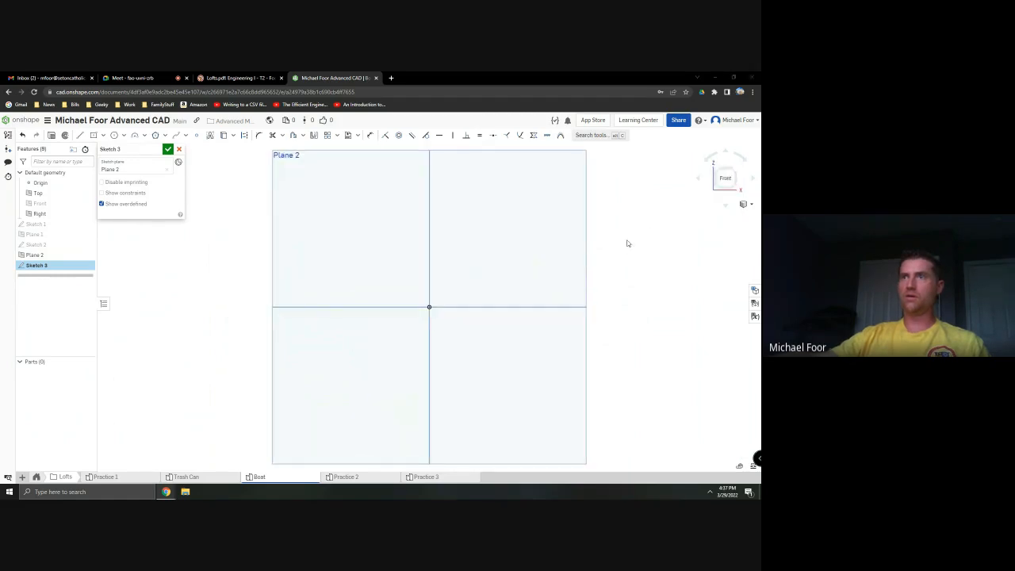
Following the PDF, sketch 3 inch horizontal lines to the left and right from the origin on Plane 2
{"action": "key", "text": "alt+Tab"}
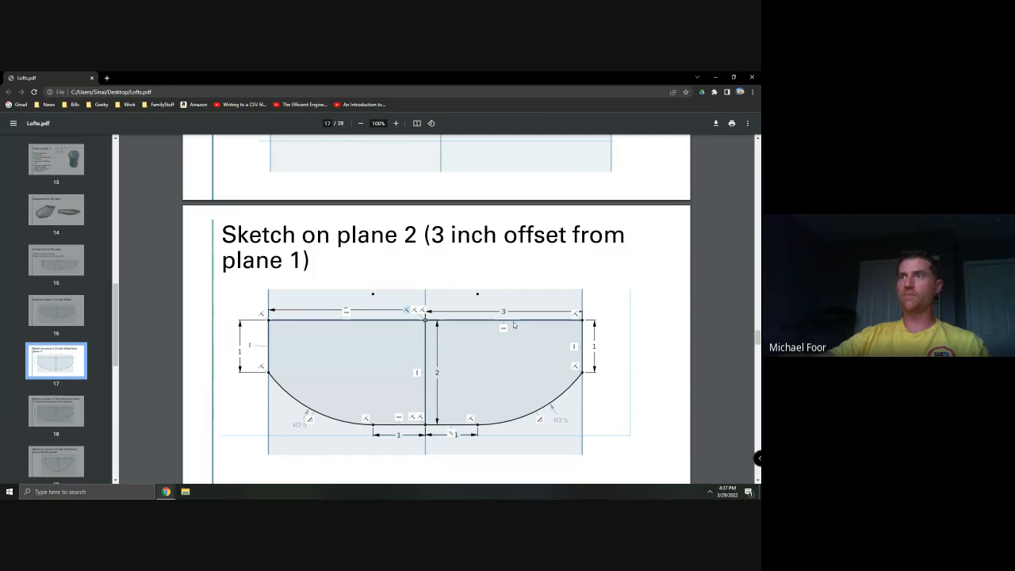
{"action": "key", "text": "alt+Tab"}
{"action": "left_click", "coordinate": [79, 135]}
{"action": "left_click", "coordinate": [350, 306]}
{"action": "type", "text": "3"}
{"action": "key", "text": "Return"}
{"action": "key", "text": "Escape"}
{"action": "key", "text": "l"}
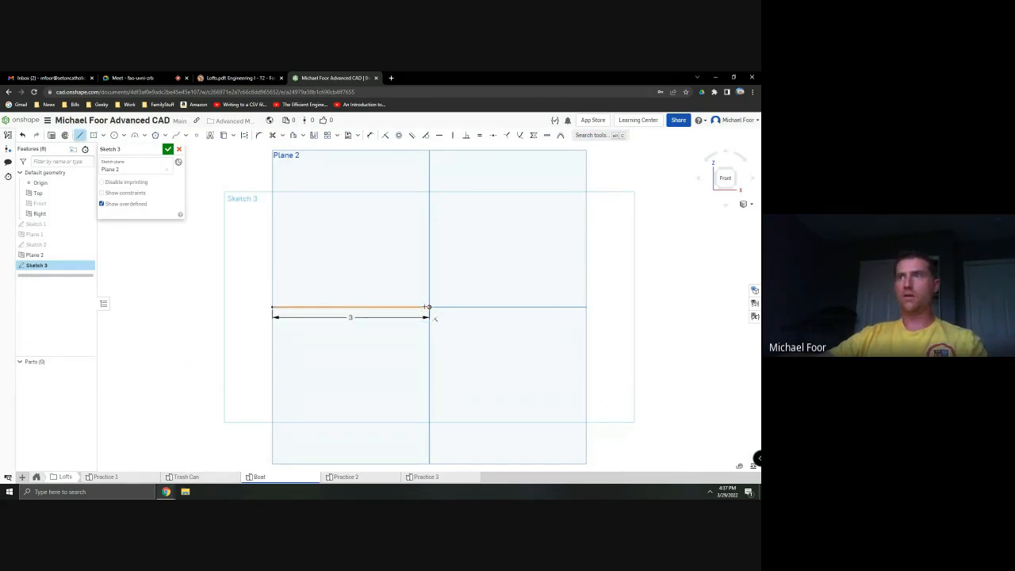
{"action": "left_click", "coordinate": [429, 307]}
{"action": "left_click", "coordinate": [498, 307]}
{"action": "type", "text": "3"}
{"action": "key", "text": "Return"}
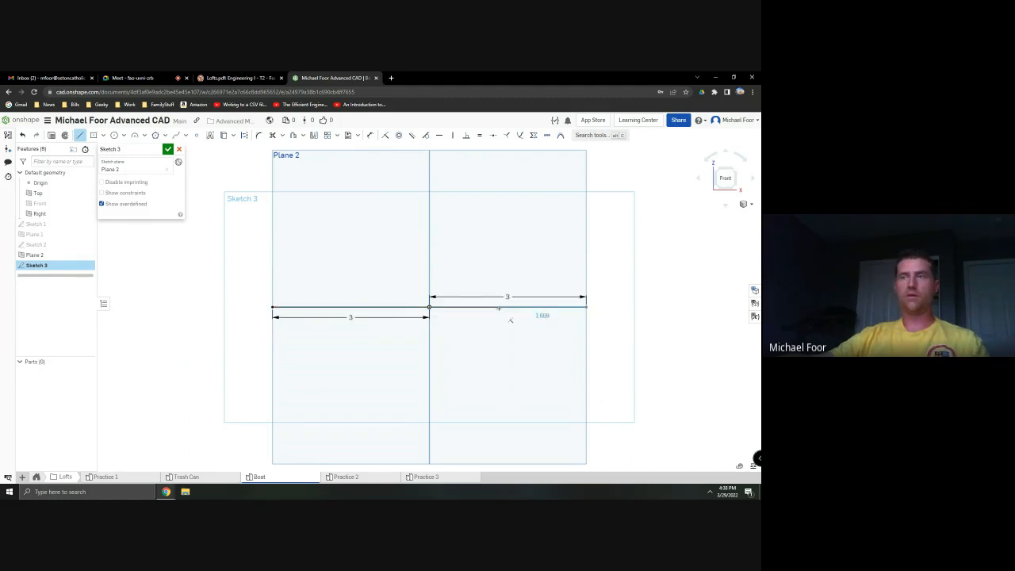
Sketch a 1 inch vertical line downward from each outer end of the 3 inch top lines, checking the PDF
{"action": "key", "text": "alt+Tab"}
{"action": "key", "text": "alt+Tab"}
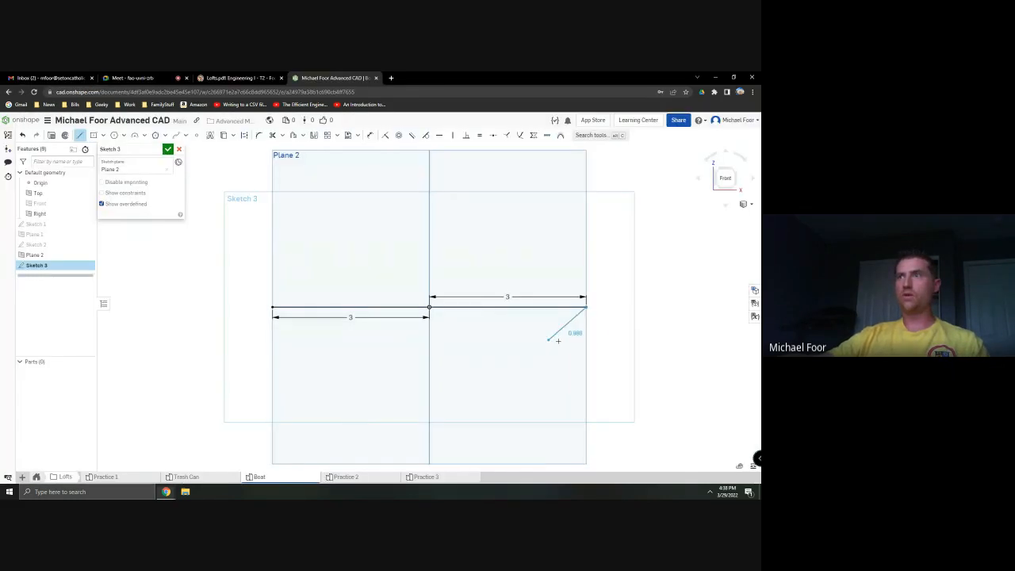
{"action": "key", "text": "alt+Tab"}
{"action": "key", "text": "alt+Tab"}
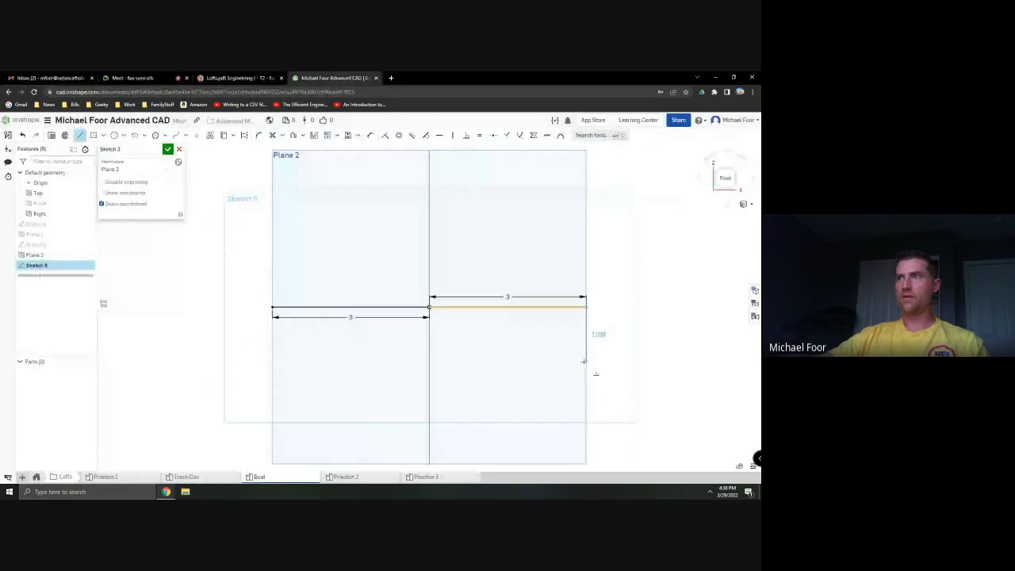
{"action": "left_click", "coordinate": [584, 362]}
{"action": "type", "text": "1"}
{"action": "key", "text": "Return"}
{"action": "key", "text": "Escape"}
{"action": "key", "text": "l"}
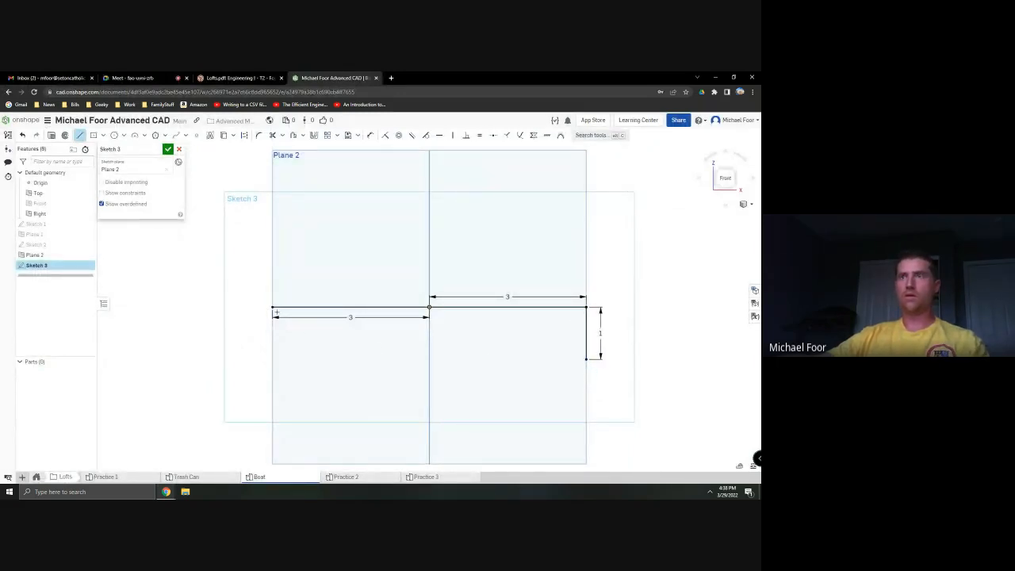
{"action": "left_click", "coordinate": [272, 307]}
{"action": "type", "text": "1"}
{"action": "key", "text": "Return"}
{"action": "key", "text": "Escape"}
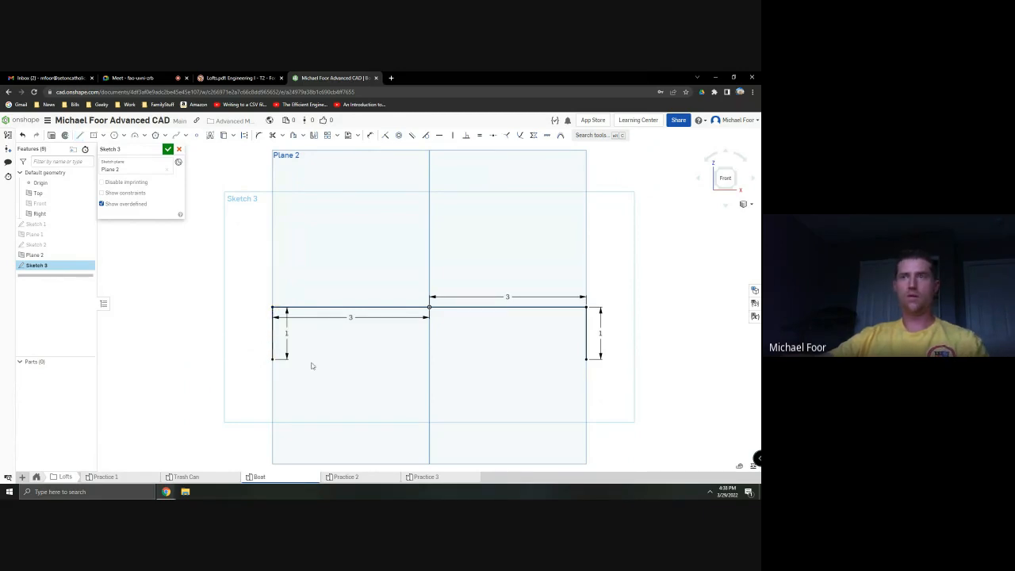
Check the PDF and sketch a 2 inch vertical centre line downward from the origin
{"action": "key", "text": "alt+Tab"}
{"action": "key", "text": "alt+Tab"}
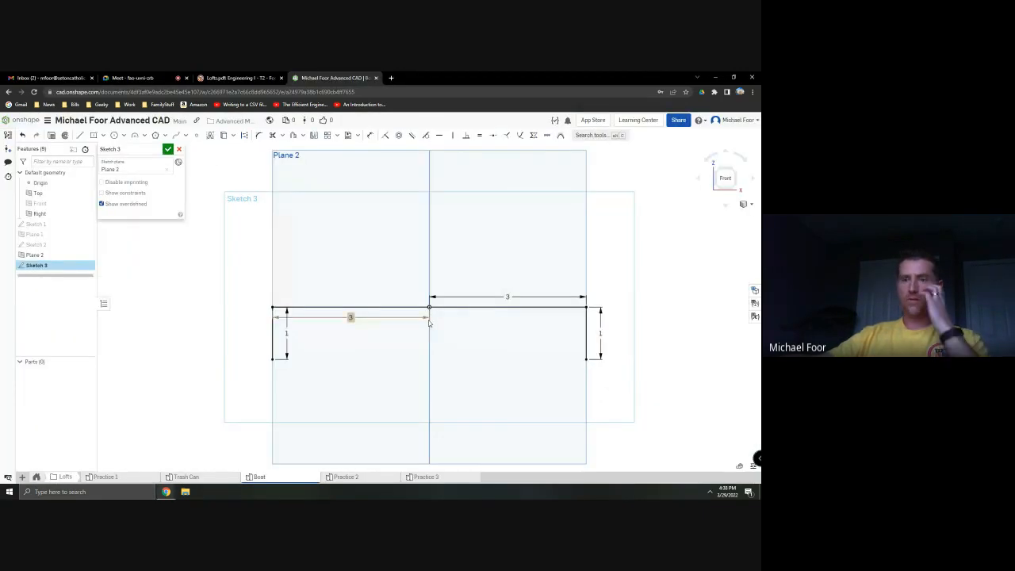
{"action": "key", "text": "l"}
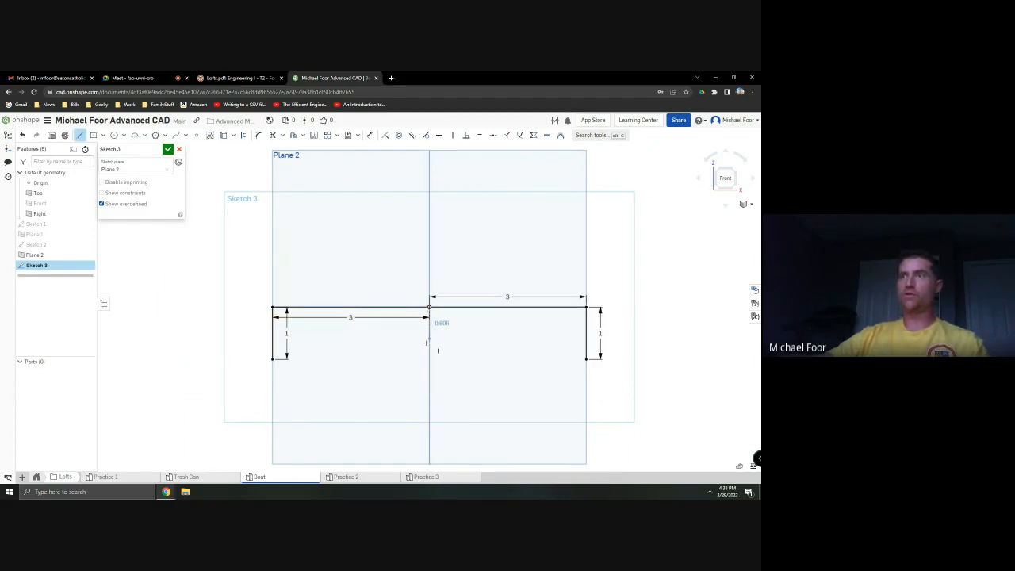
{"action": "type", "text": "2"}
{"action": "key", "text": "Return"}
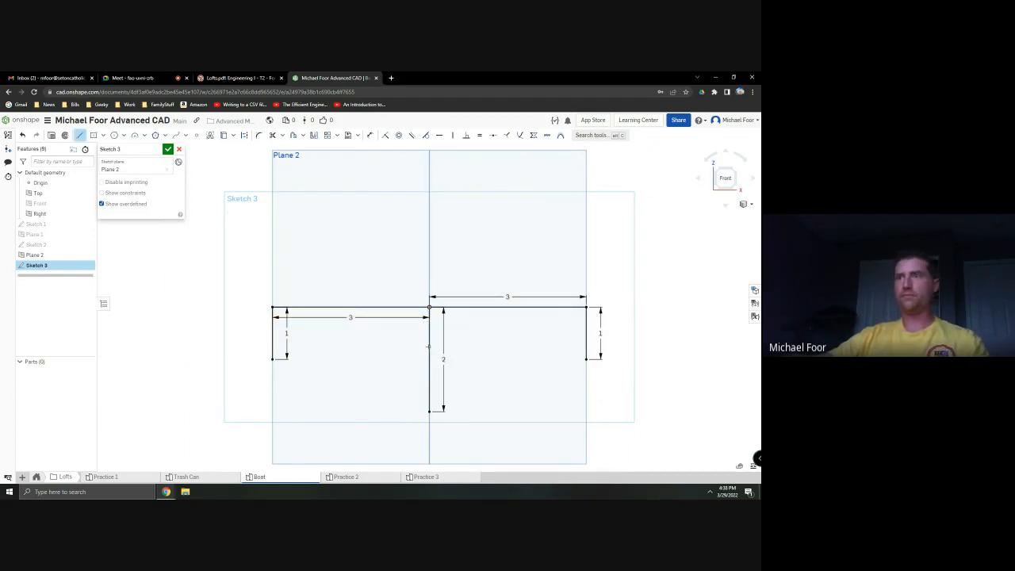
Following the PDF, sketch 1 inch horizontal lines to the left and right from the lower end of the centre line
{"action": "key", "text": "alt+Tab"}
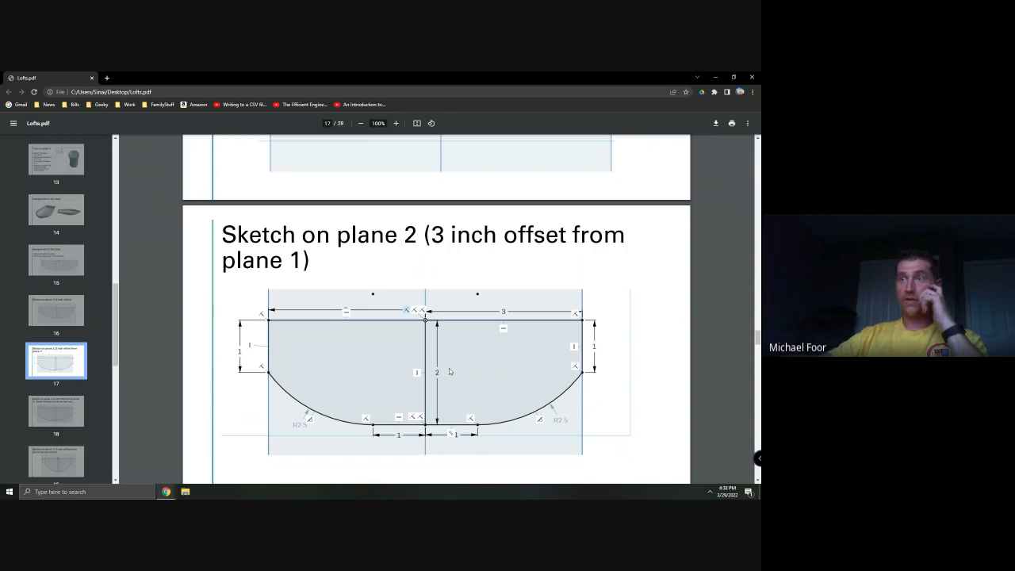
{"action": "key", "text": "alt+Tab"}
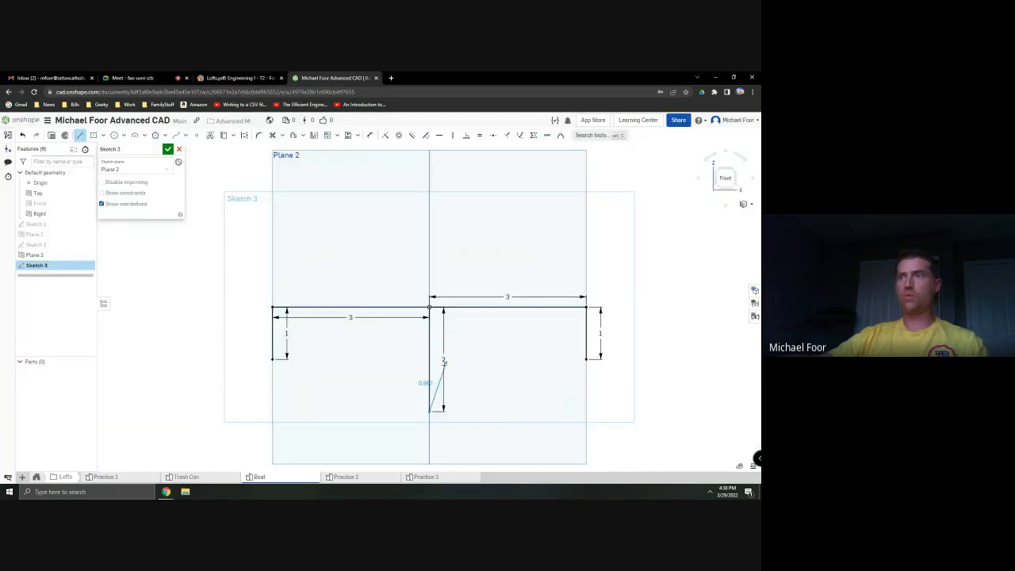
{"action": "left_click", "coordinate": [395, 413]}
{"action": "type", "text": "1"}
{"action": "key", "text": "Return"}
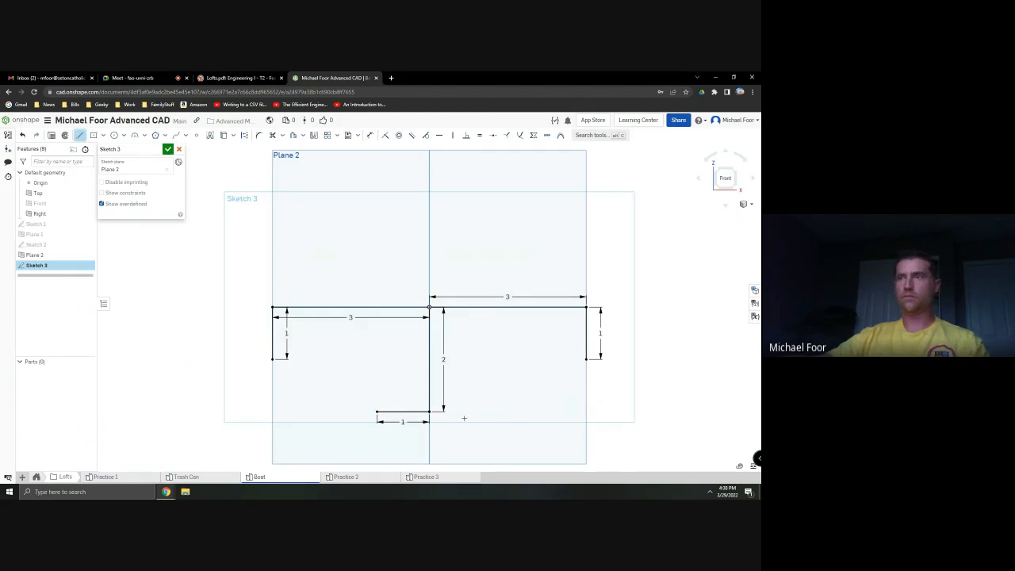
{"action": "left_click", "coordinate": [429, 412]}
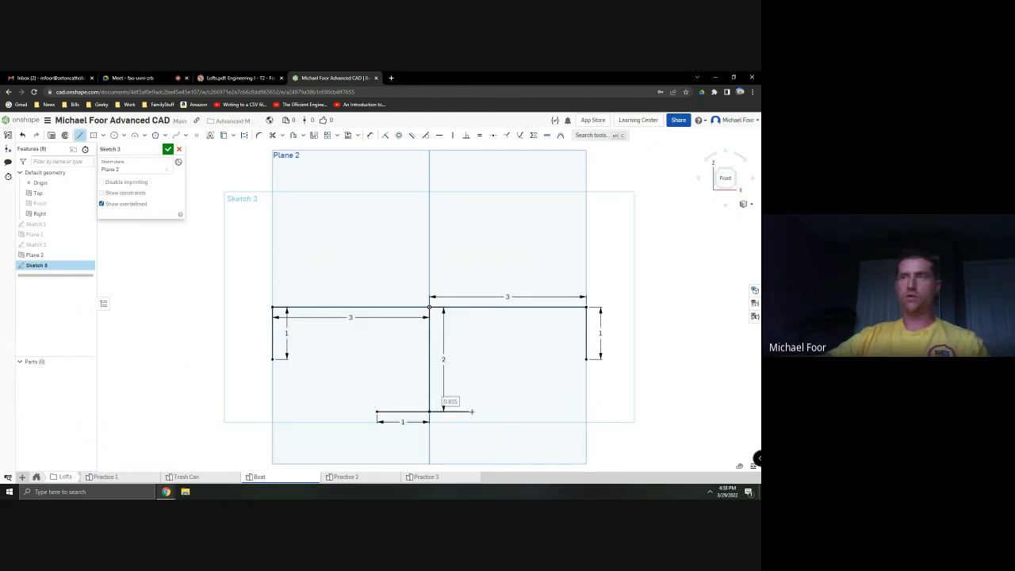
{"action": "type", "text": "1"}
{"action": "key", "text": "Return"}
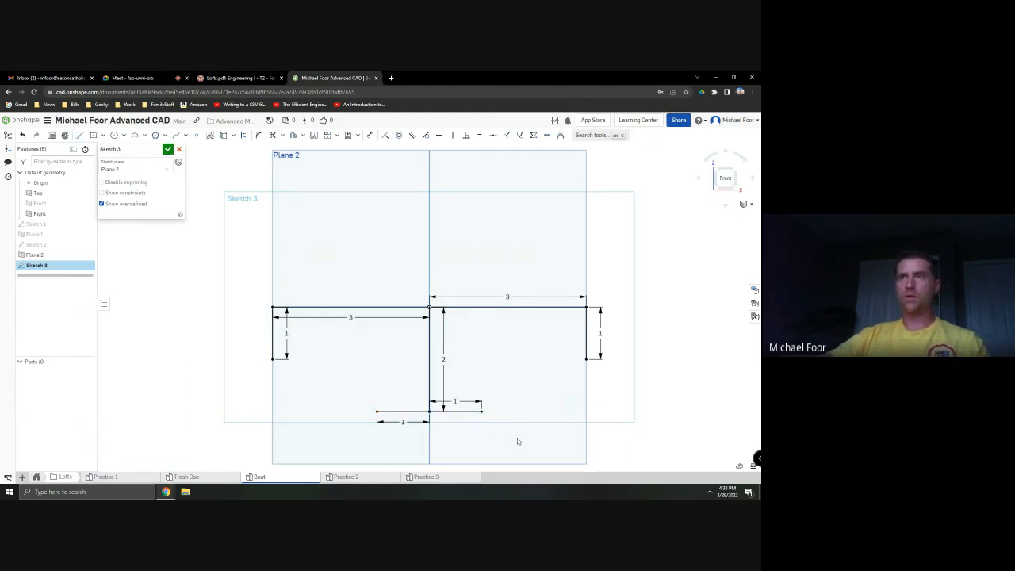
Draw arcs of about 2.5 inch radius joining each side line to the bottom line, tangent to the bottom as in the PDF
{"action": "key", "text": "ctrl+shift+Tab"}
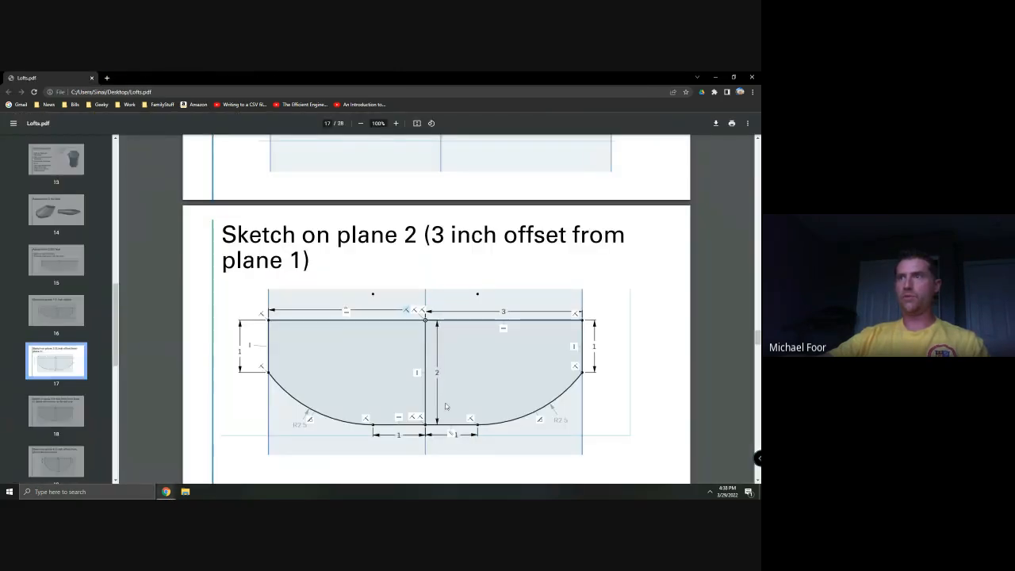
{"action": "key", "text": "ctrl+Tab"}
{"action": "key", "text": "a"}
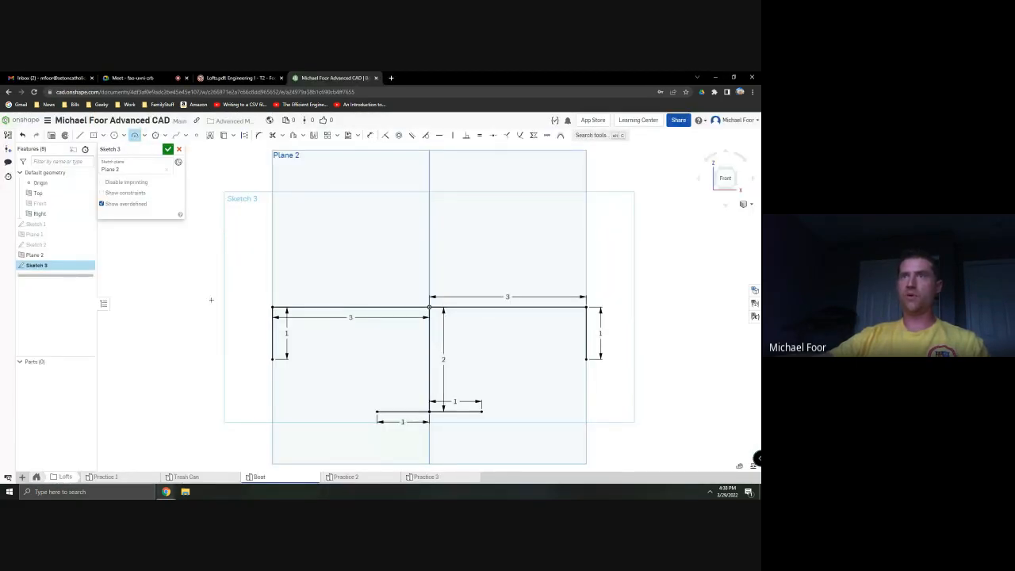
{"action": "left_click", "coordinate": [273, 358]}
{"action": "left_click", "coordinate": [376, 411]}
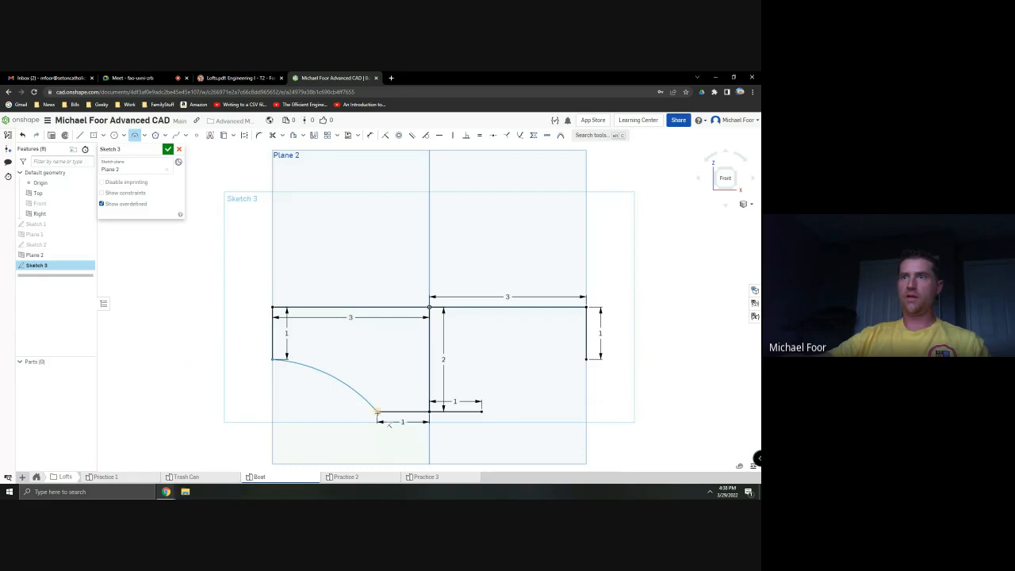
{"action": "left_click", "coordinate": [328, 404]}
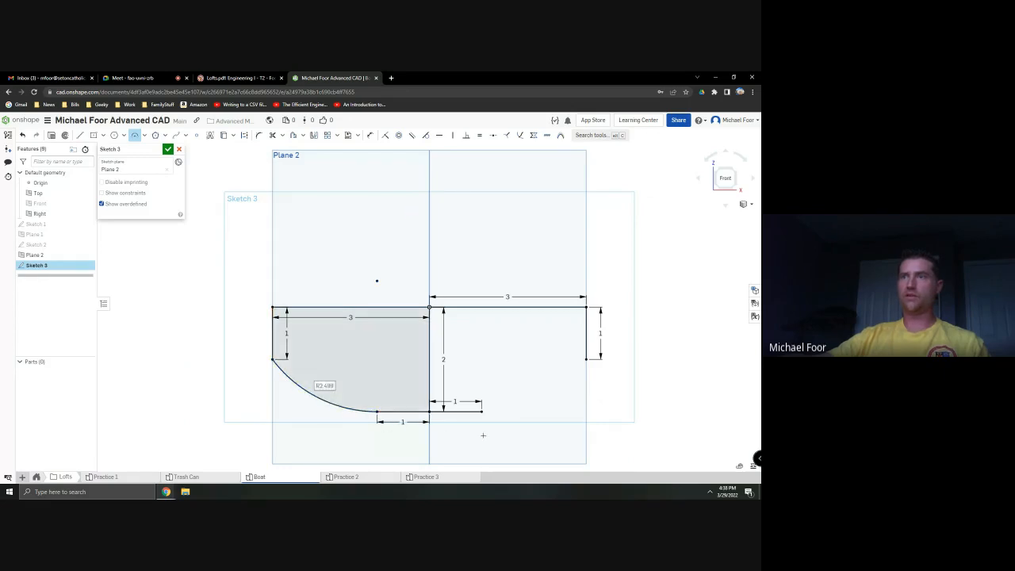
{"action": "left_click", "coordinate": [481, 411]}
{"action": "left_click", "coordinate": [586, 359]}
{"action": "left_click", "coordinate": [562, 382]}
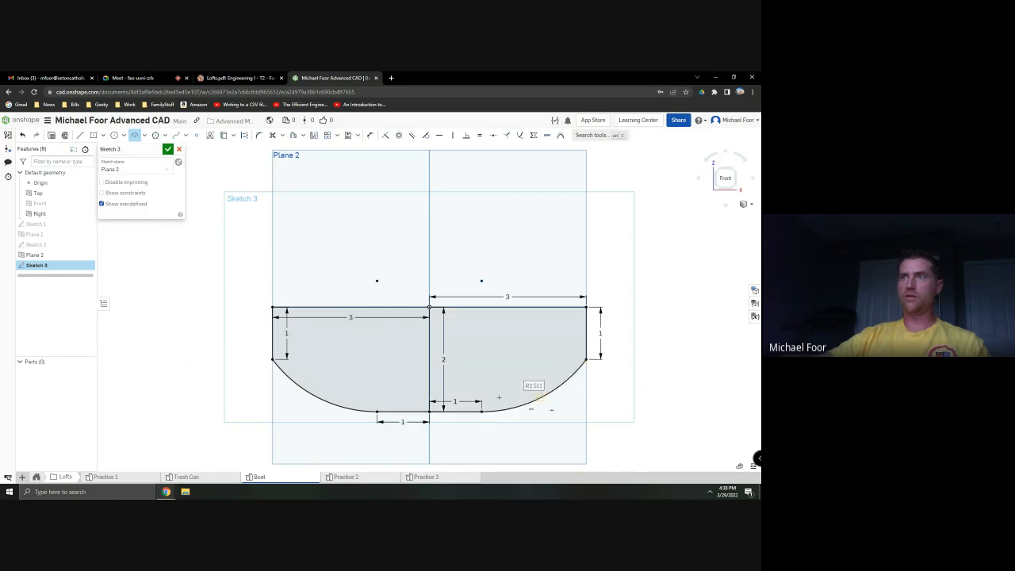
Delete the 2 inch vertical centre line from the Plane 2 hull profile and finish the sketch
{"action": "left_click", "coordinate": [430, 367]}
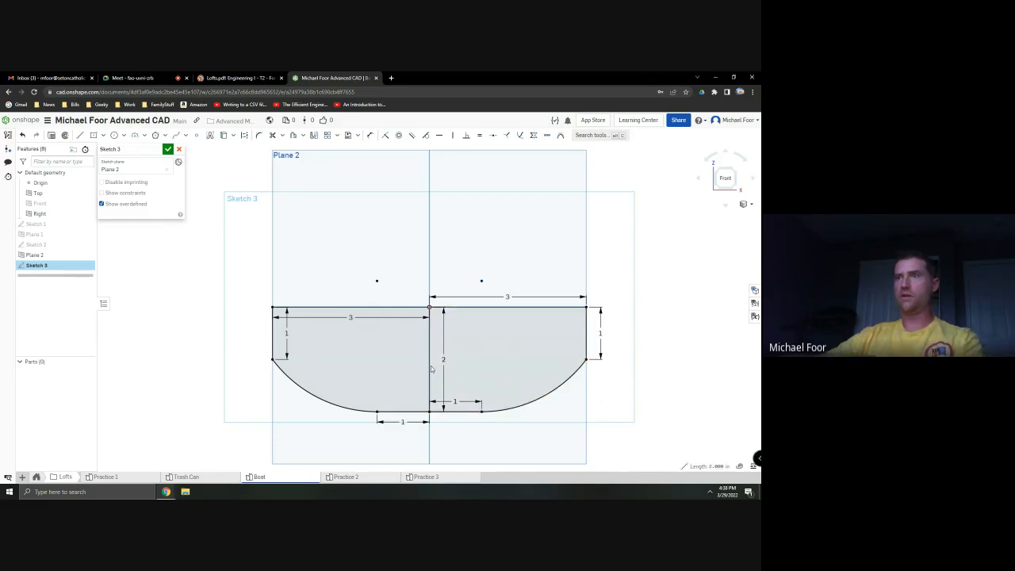
{"action": "key", "text": "Delete"}
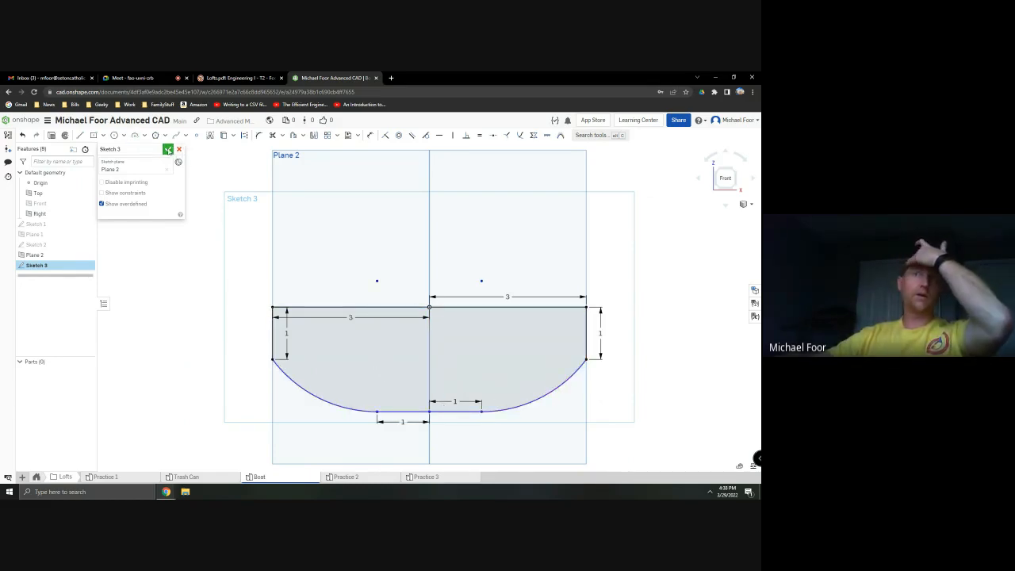
{"action": "left_click", "coordinate": [167, 150]}
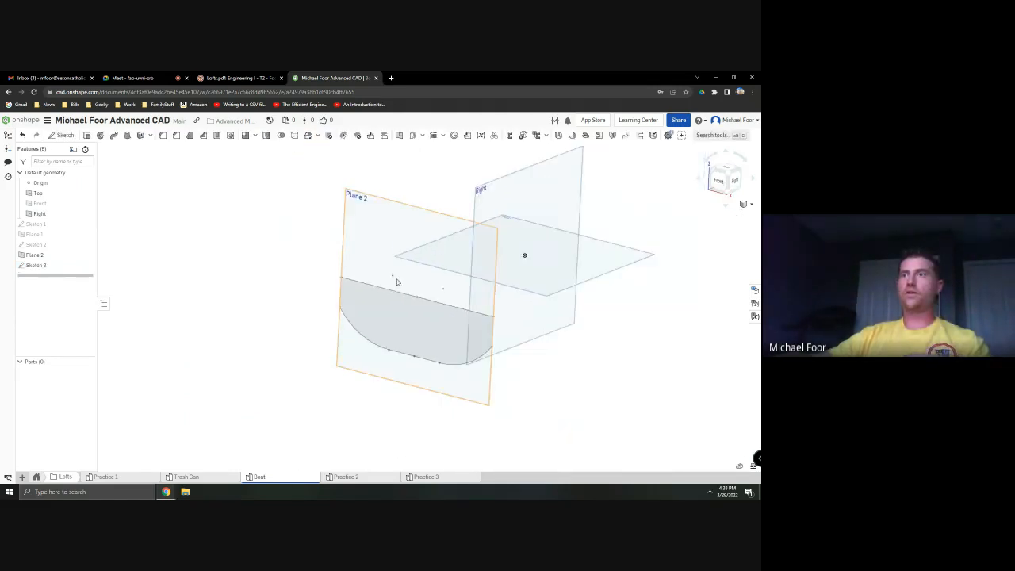
Show Sketch 2 and Sketch 1 to compare the three hull profiles in 3D, and hide both again
{"action": "left_click", "coordinate": [87, 245]}
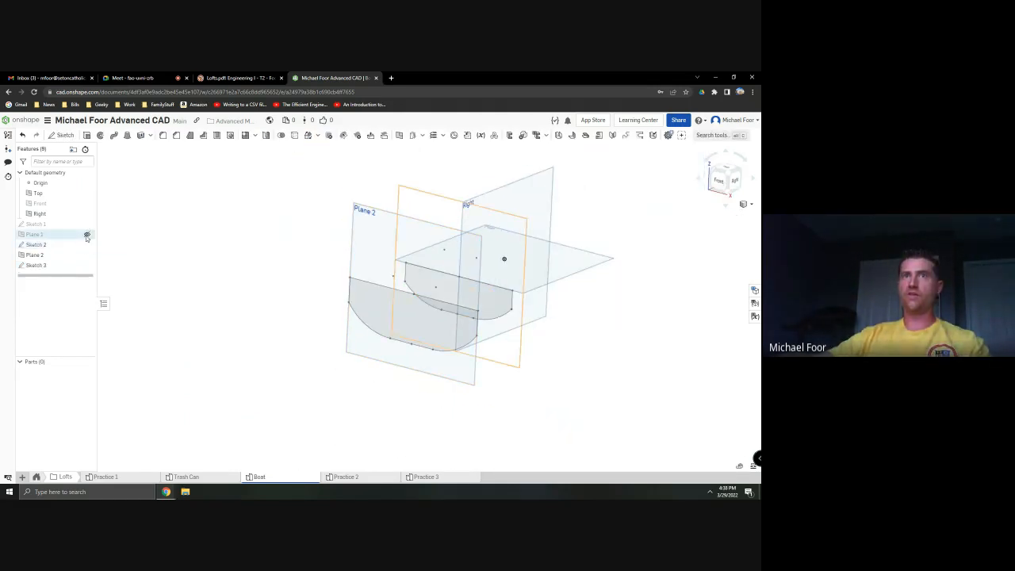
{"action": "left_click", "coordinate": [87, 224]}
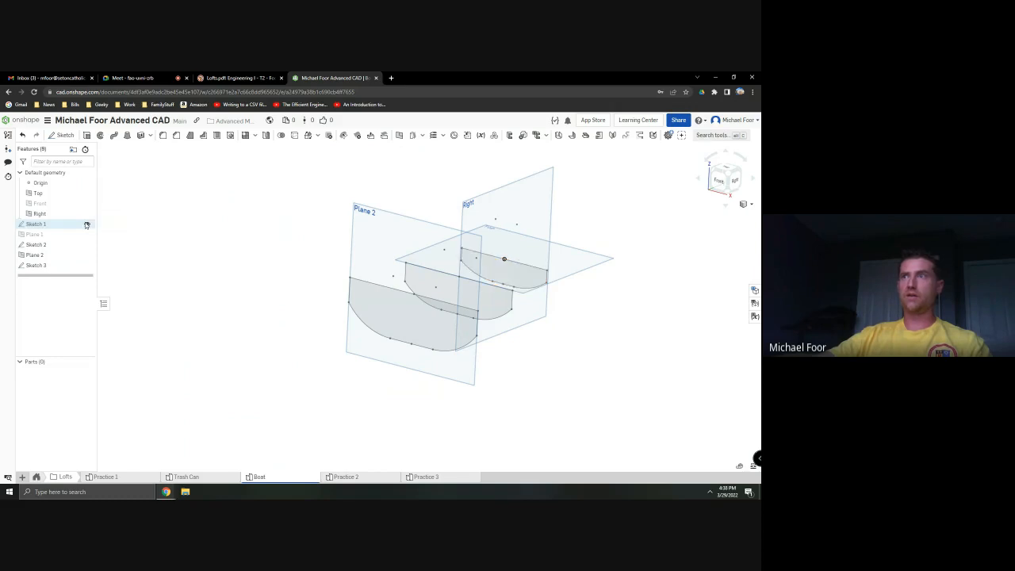
{"action": "left_click", "coordinate": [86, 225]}
{"action": "left_click", "coordinate": [86, 245]}
{"action": "right_click_drag", "start_coordinate": [160, 266], "coordinate": [177, 272]}
Check the PDF for the next plane and create a plane offset 3 inches from Plane 2
{"action": "key", "text": "alt+Tab"}
{"action": "scroll", "coordinate": [193, 272], "scroll_direction": "down", "scroll_amount": 3}
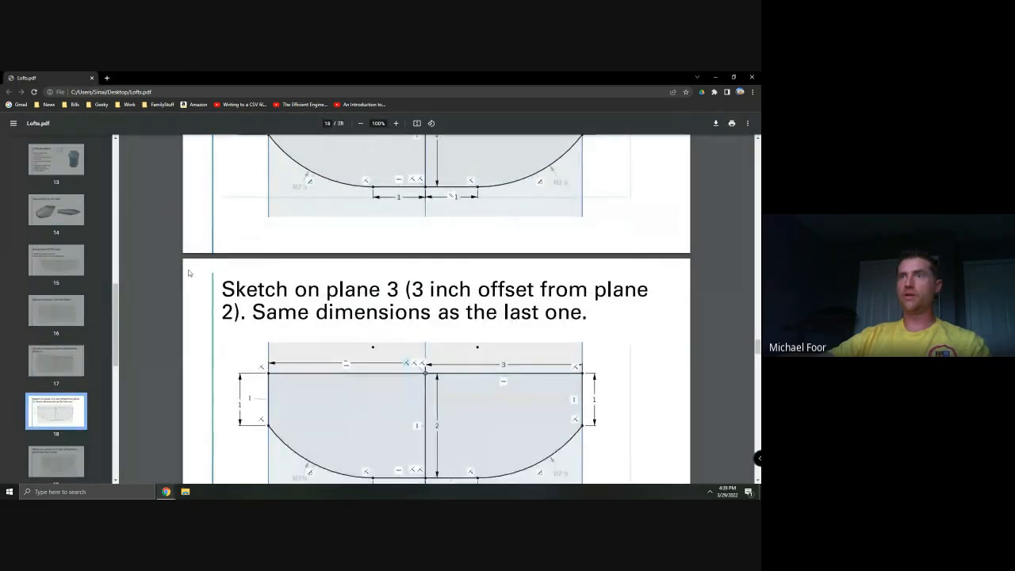
{"action": "scroll", "coordinate": [189, 273], "scroll_direction": "down", "scroll_amount": 2}
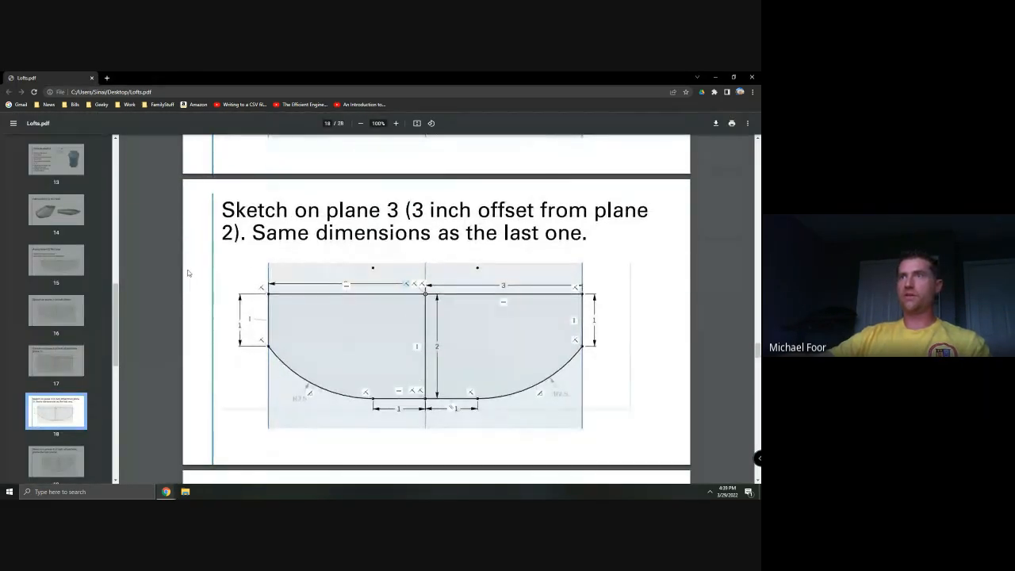
{"action": "key", "text": "alt+Tab"}
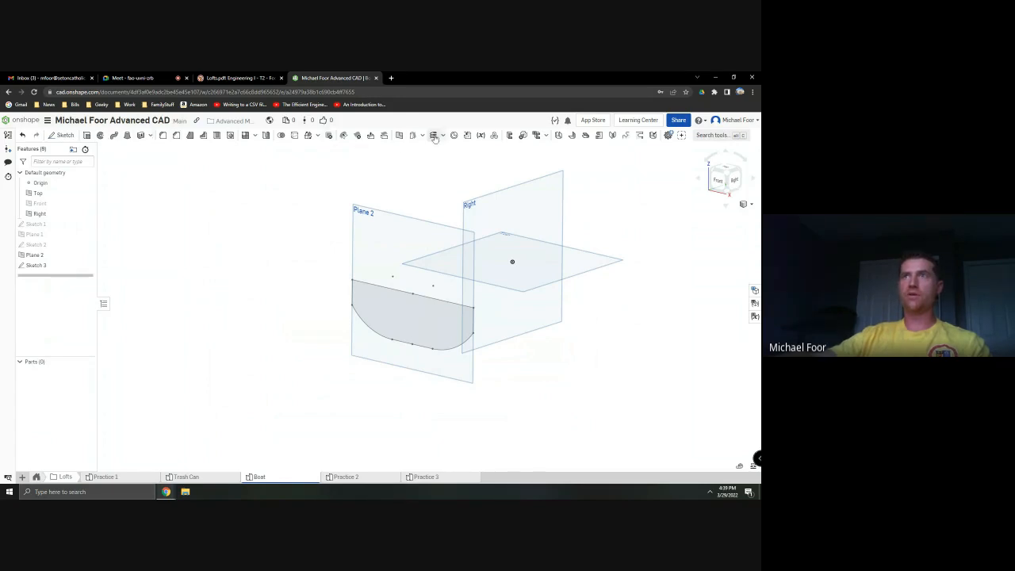
{"action": "left_click", "coordinate": [399, 135]}
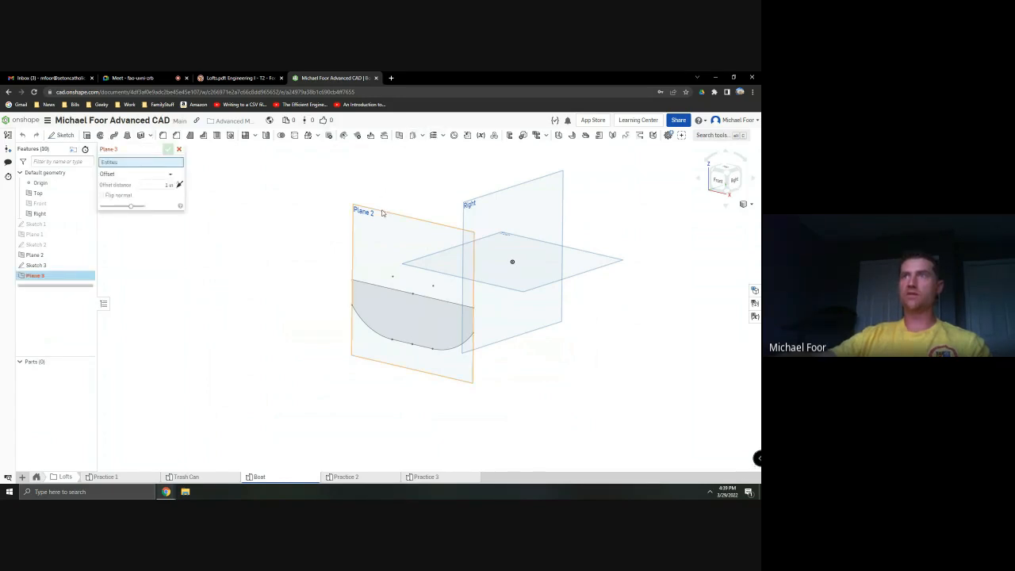
{"action": "left_click", "coordinate": [384, 210]}
{"action": "left_click", "coordinate": [168, 192]}
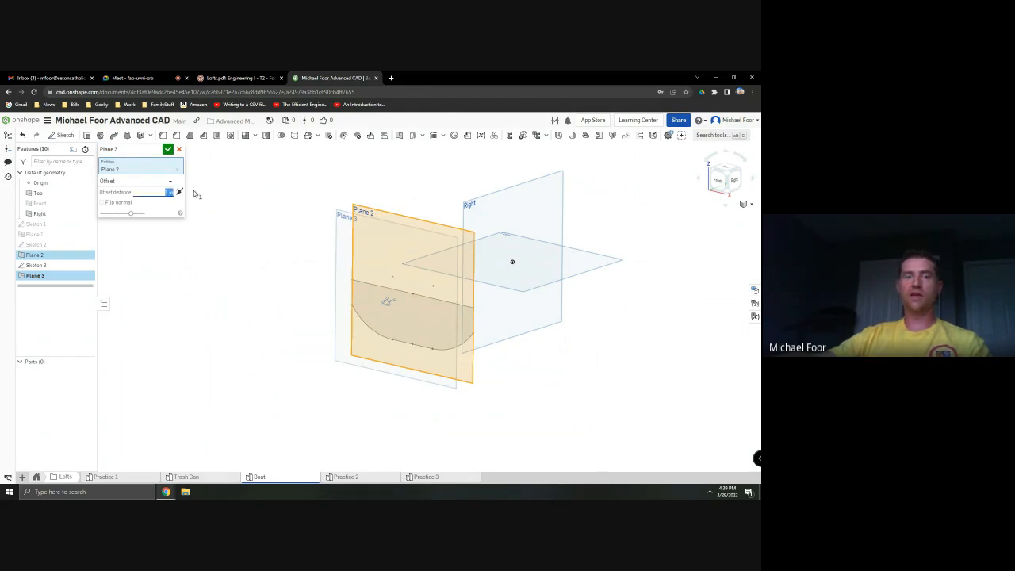
{"action": "type", "text": "3"}
{"action": "left_click", "coordinate": [168, 149]}
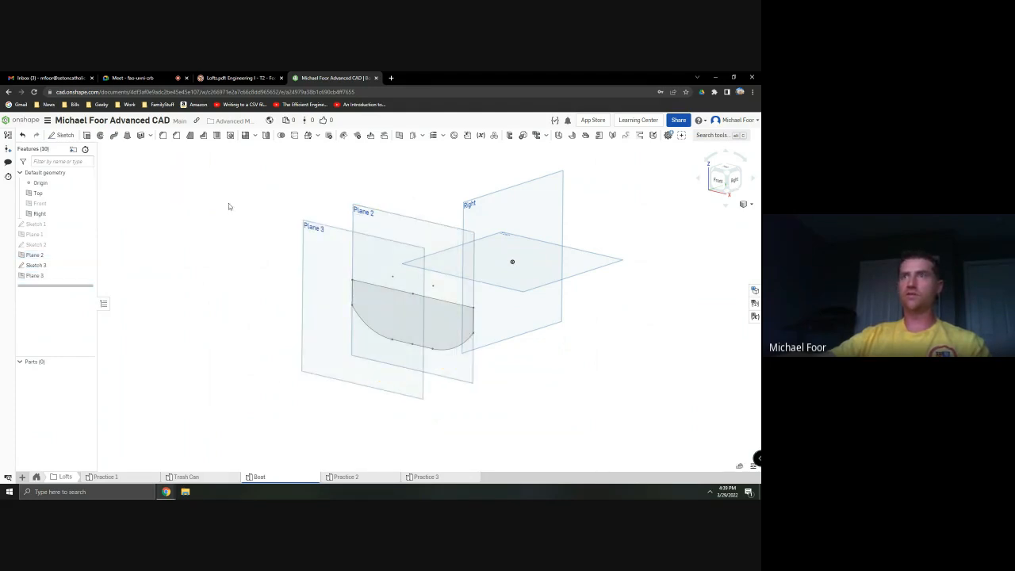
Hide Sketch 3 and Plane 2, and start a new sketch on Plane 3 viewed from the front
{"action": "key", "text": "alt+Tab"}
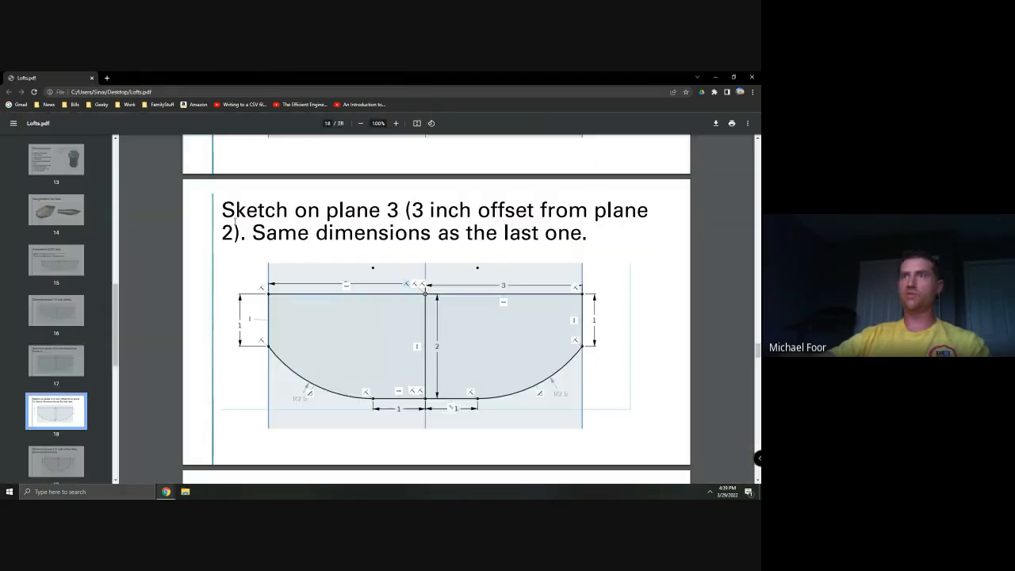
{"action": "key", "text": "alt+Tab"}
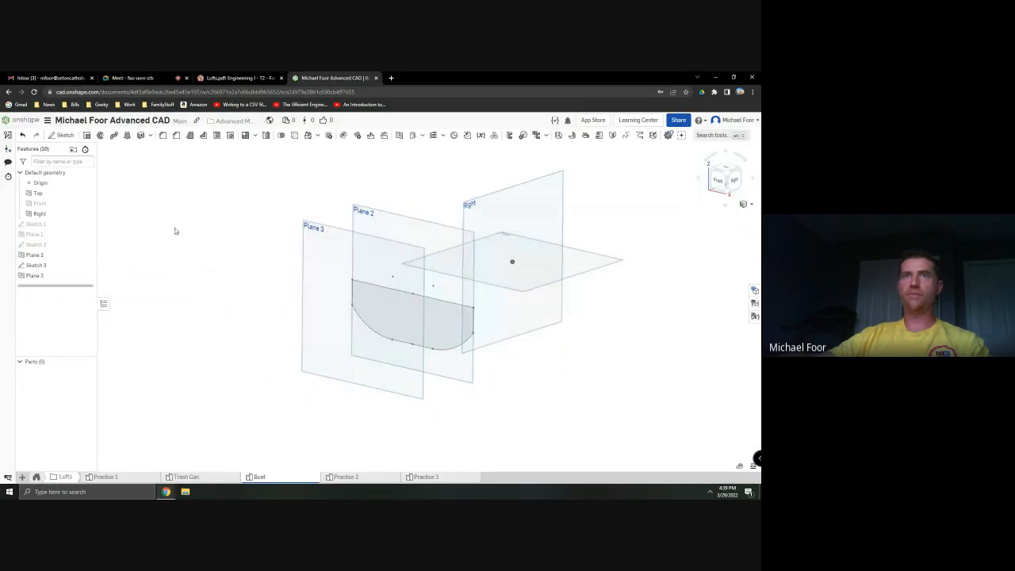
{"action": "left_click", "coordinate": [87, 266]}
{"action": "left_click", "coordinate": [87, 255]}
{"action": "left_click", "coordinate": [61, 135]}
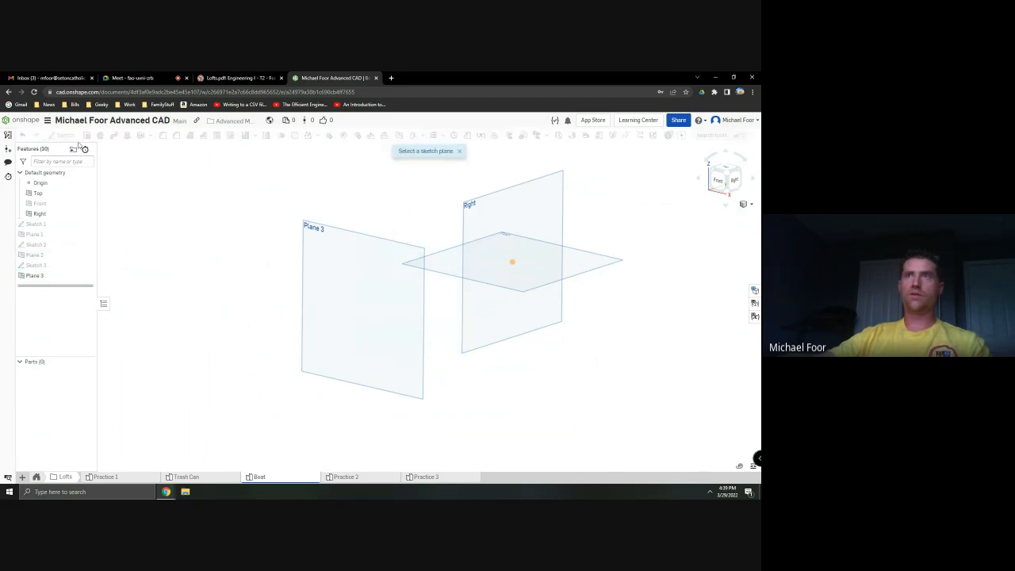
{"action": "left_click", "coordinate": [306, 226]}
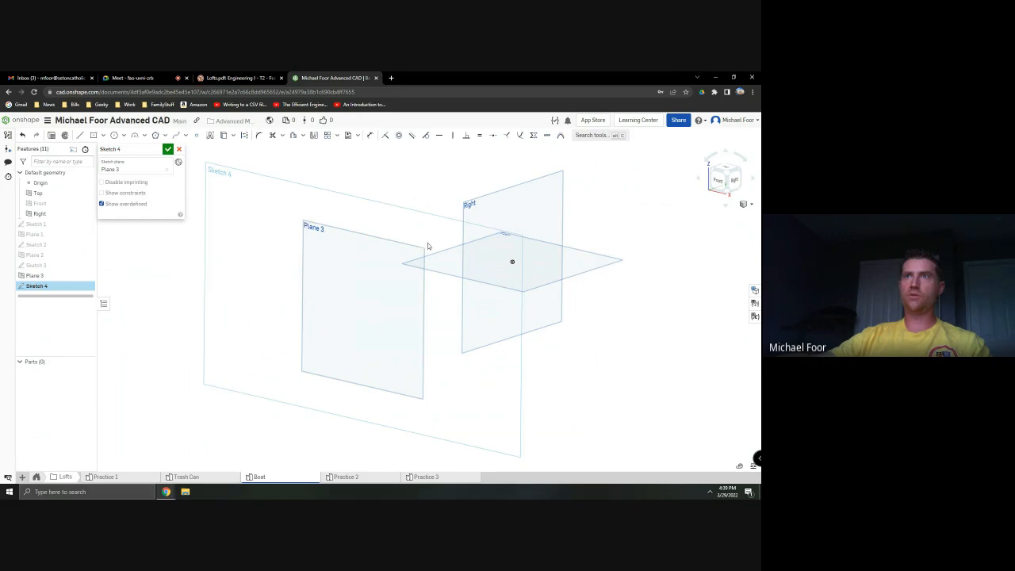
{"action": "left_click", "coordinate": [718, 180]}
Compare the plane 2 and plane 3 profiles in the PDF and sketch a 3 inch horizontal line rightward from the origin
{"action": "key", "text": "alt+Tab"}
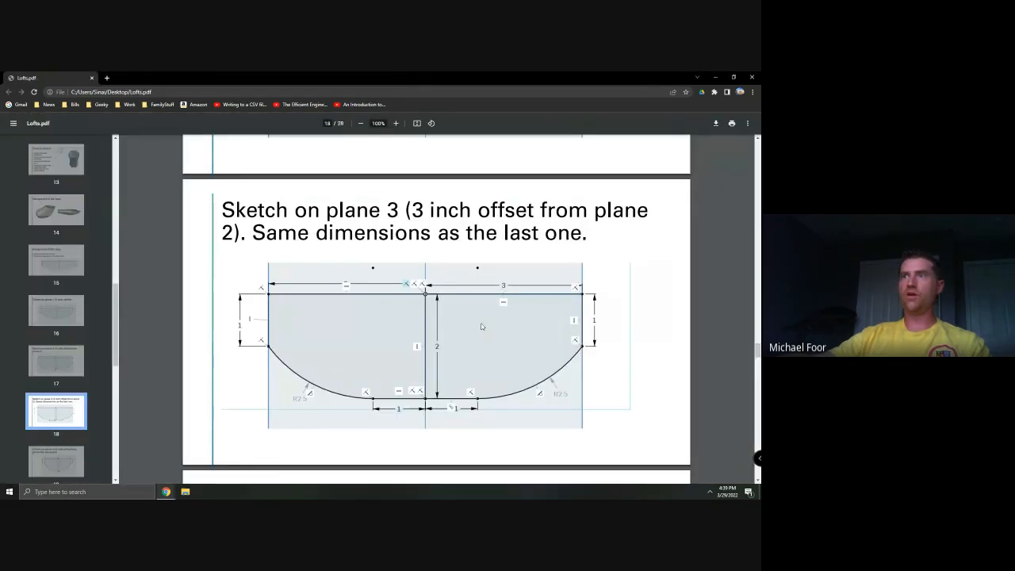
{"action": "scroll", "coordinate": [501, 320], "scroll_direction": "up", "scroll_amount": 3}
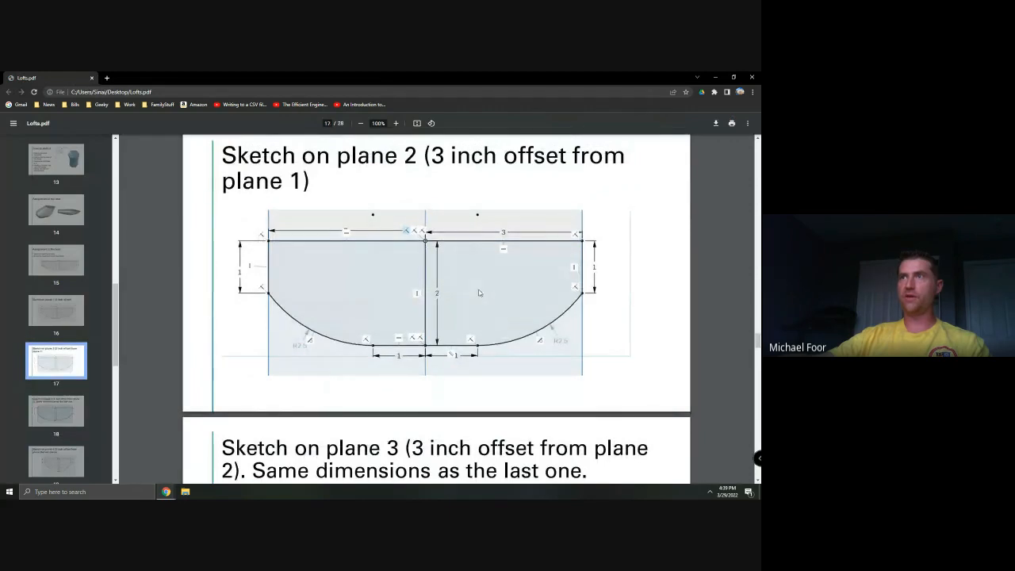
{"action": "scroll", "coordinate": [476, 286], "scroll_direction": "down", "scroll_amount": 3}
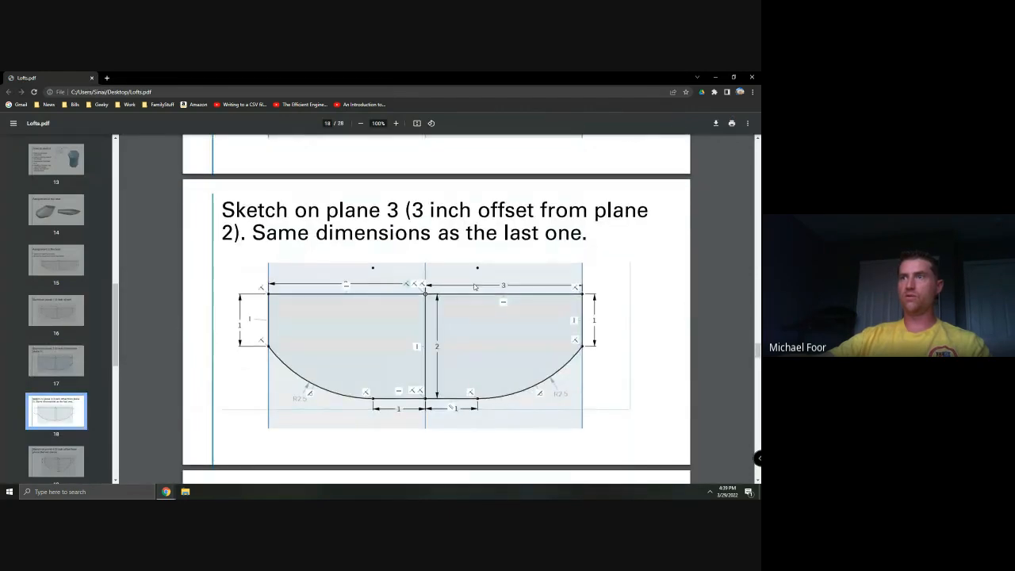
{"action": "scroll", "coordinate": [475, 287], "scroll_direction": "up", "scroll_amount": 2}
{"action": "scroll", "coordinate": [474, 287], "scroll_direction": "down", "scroll_amount": 5}
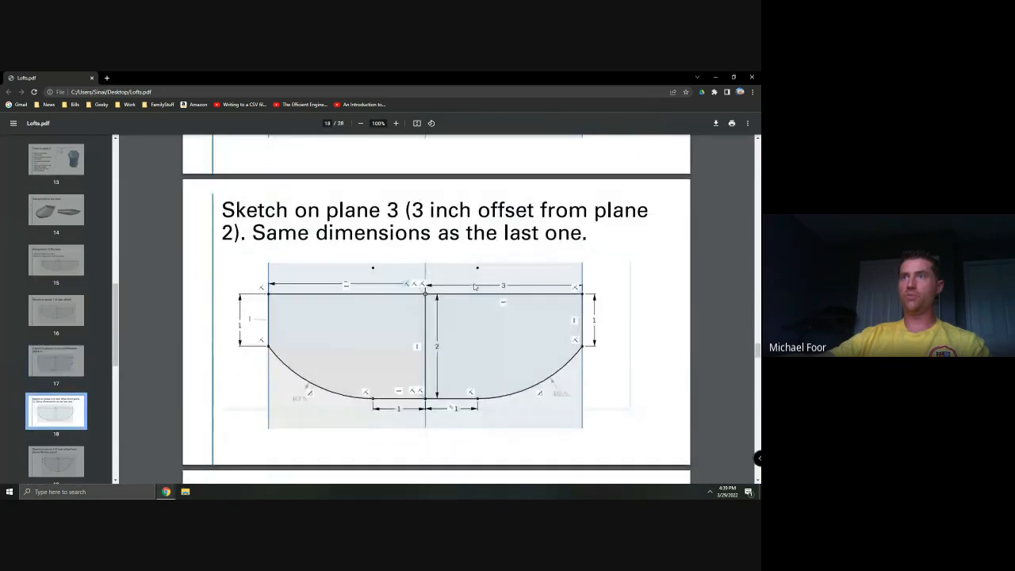
{"action": "key", "text": "alt+Tab"}
{"action": "left_click", "coordinate": [79, 135]}
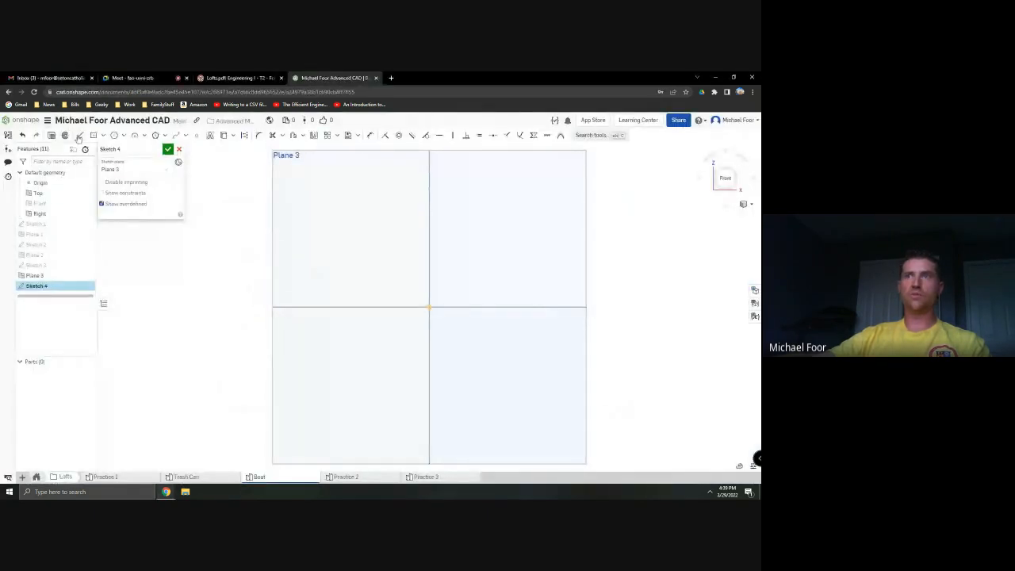
{"action": "left_click", "coordinate": [428, 307]}
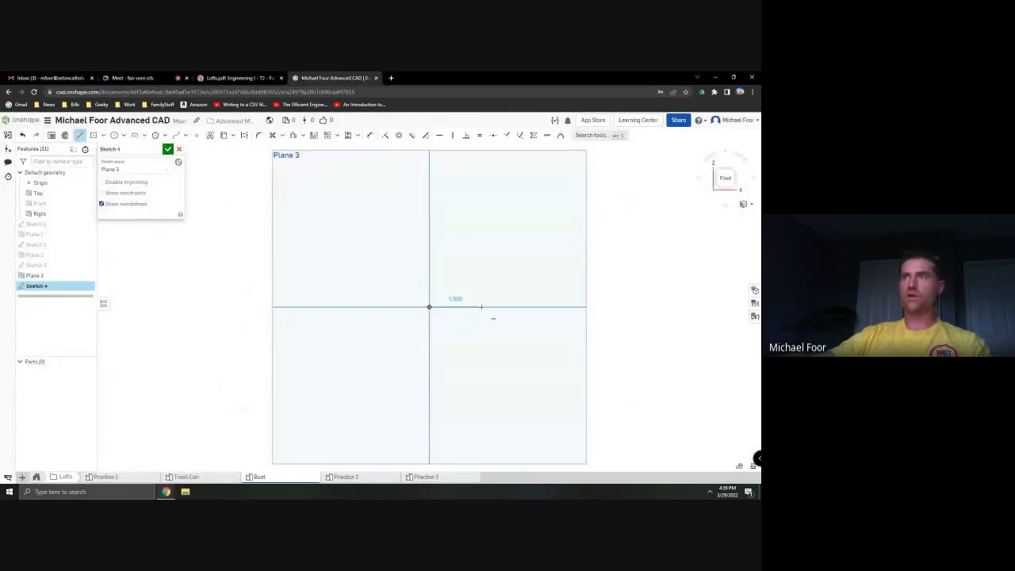
{"action": "key", "text": "alt+Tab"}
{"action": "key", "text": "alt+Tab"}
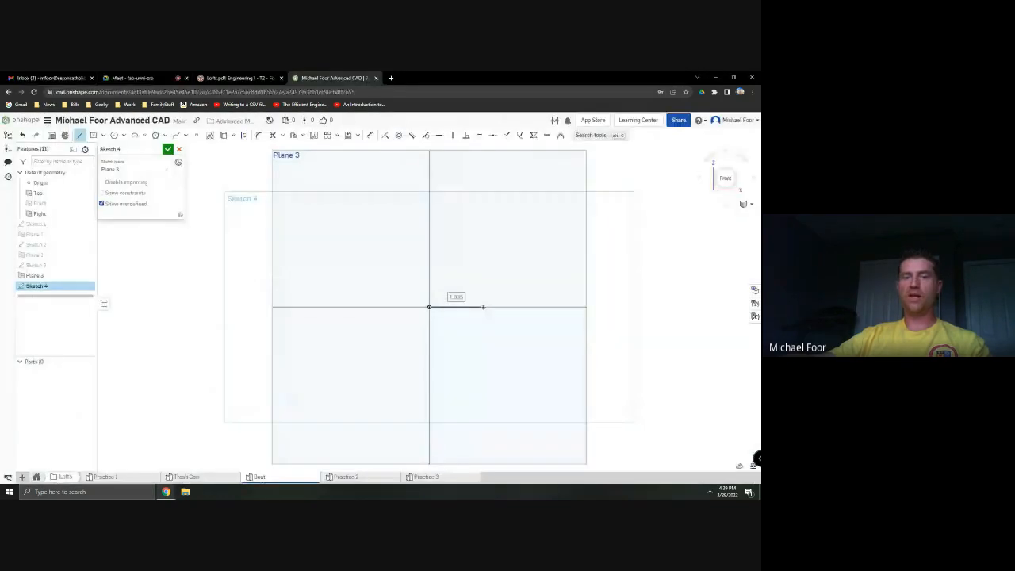
{"action": "type", "text": "3"}
{"action": "key", "text": "Return"}
{"action": "key", "text": "Escape"}
Sketch a 3 inch horizontal line leftward from the origin
{"action": "key", "text": "l"}
{"action": "left_click", "coordinate": [428, 307]}
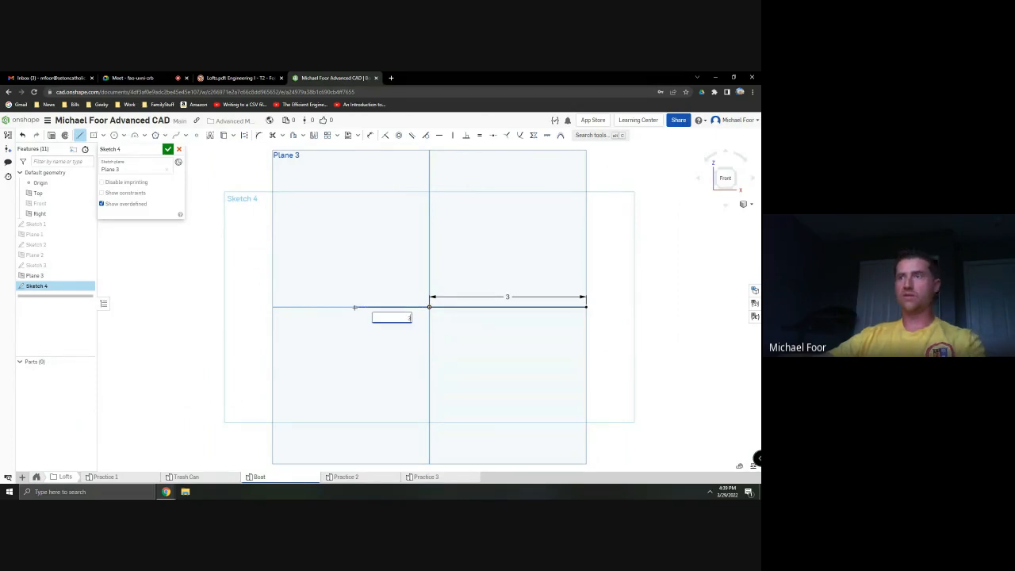
{"action": "type", "text": "3"}
{"action": "key", "text": "Return"}
Following the PDF, sketch a 1 inch vertical line downward from each outer end of the top lines
{"action": "key", "text": "alt+Tab"}
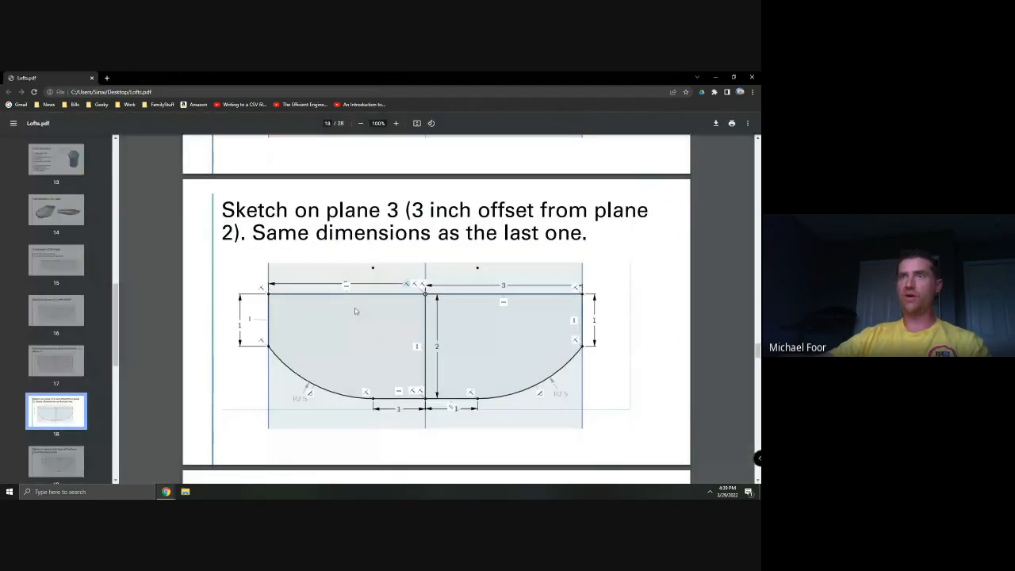
{"action": "key", "text": "alt+Tab"}
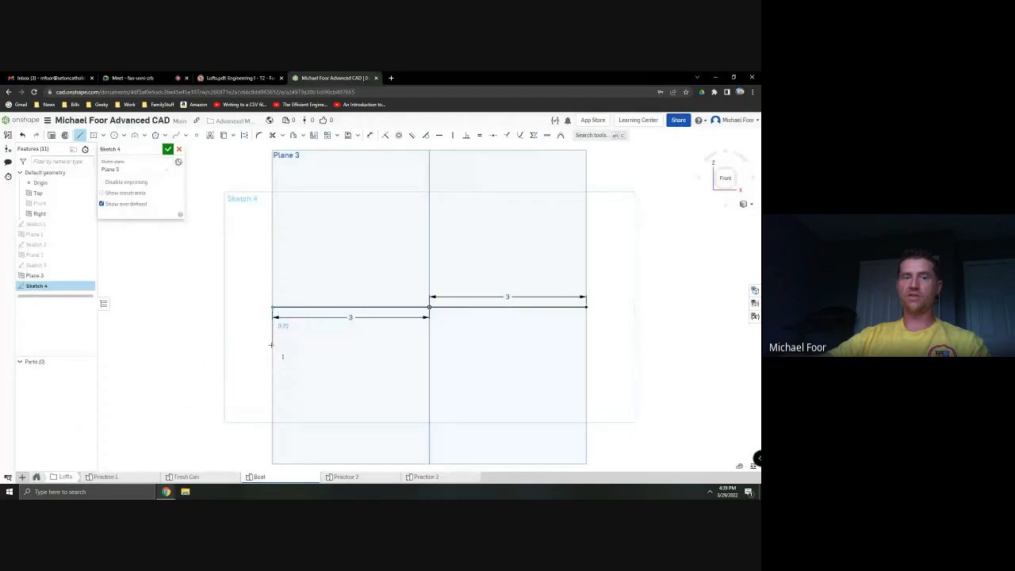
{"action": "type", "text": "1"}
{"action": "key", "text": "Return"}
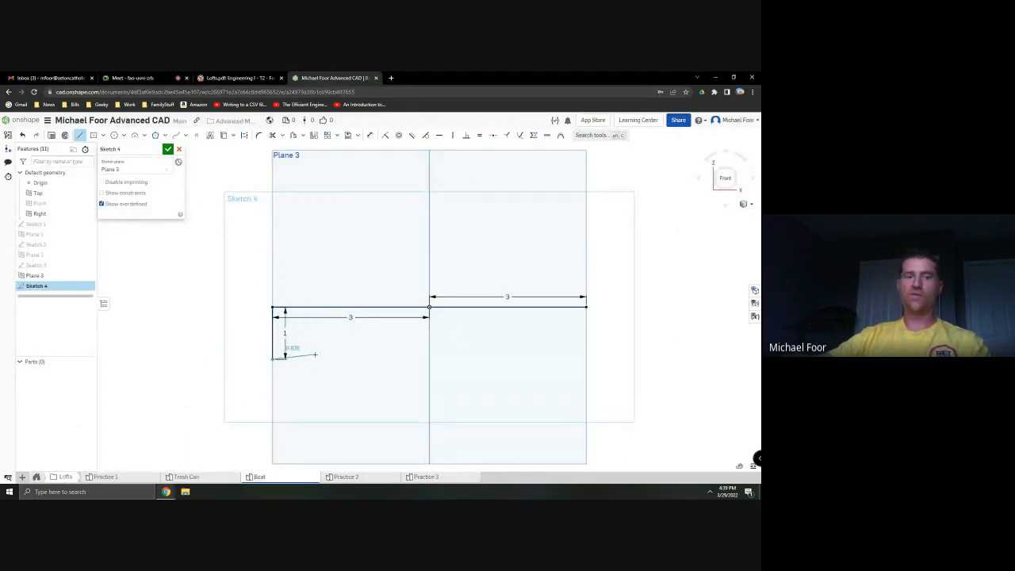
{"action": "key", "text": "alt+Tab"}
{"action": "key", "text": "alt+Tab"}
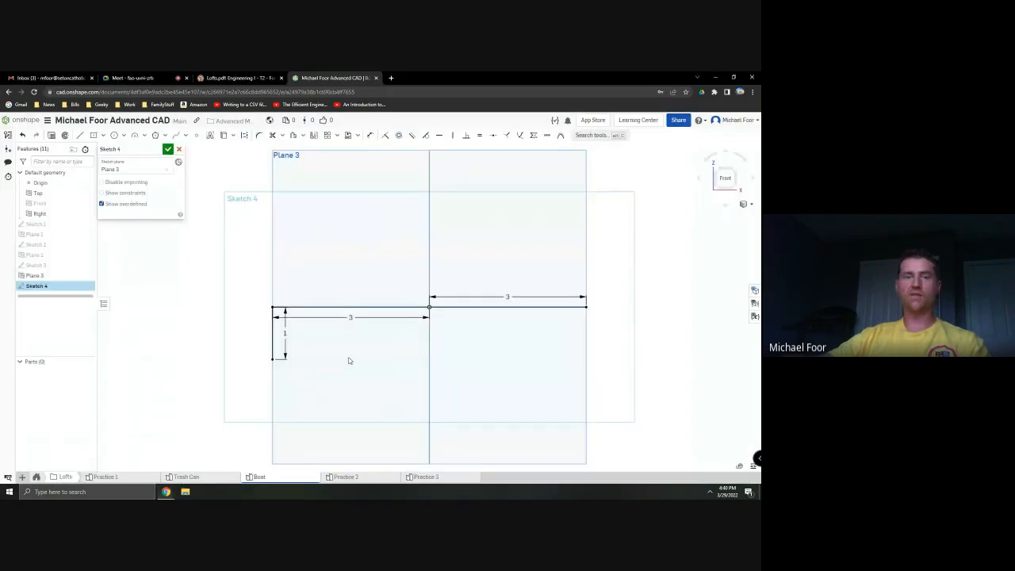
{"action": "key", "text": "l"}
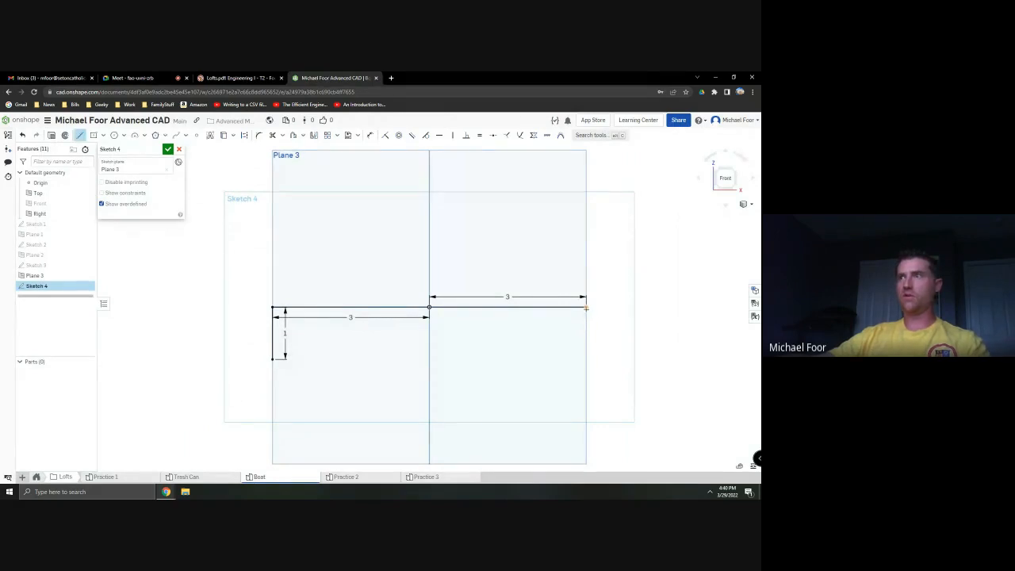
{"action": "left_click", "coordinate": [586, 308]}
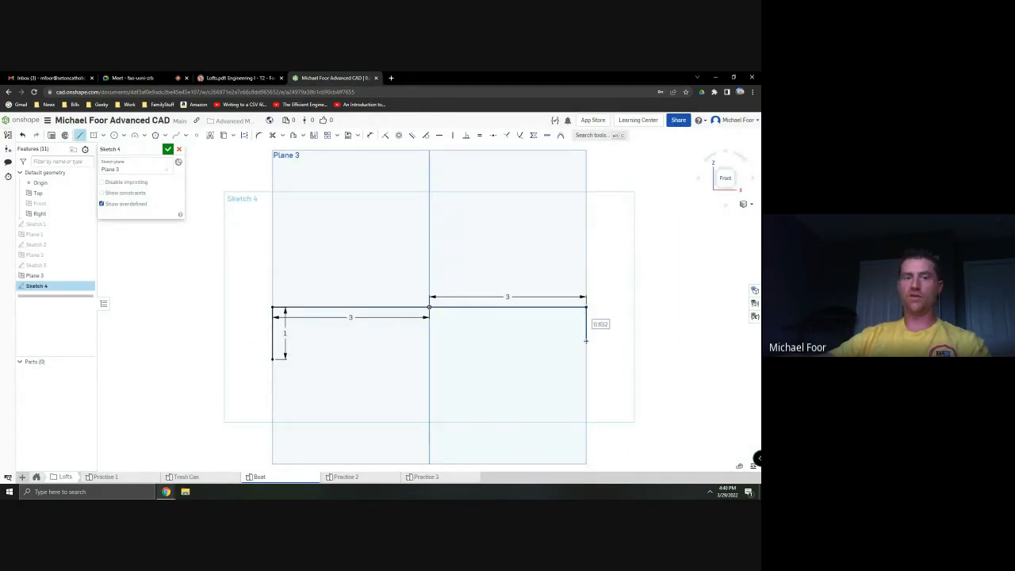
{"action": "key", "text": "alt+Tab"}
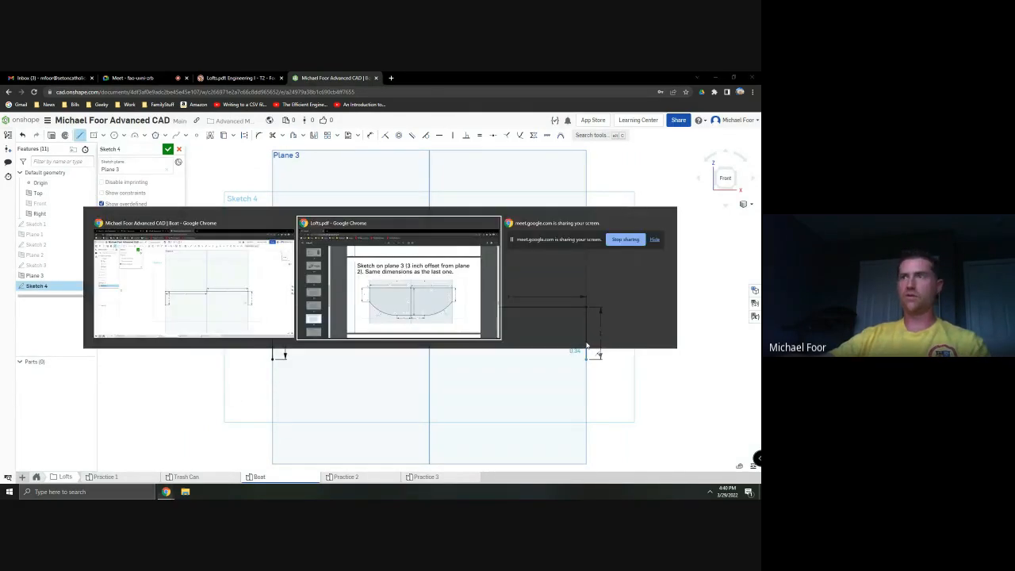
{"action": "key", "text": "alt+Tab"}
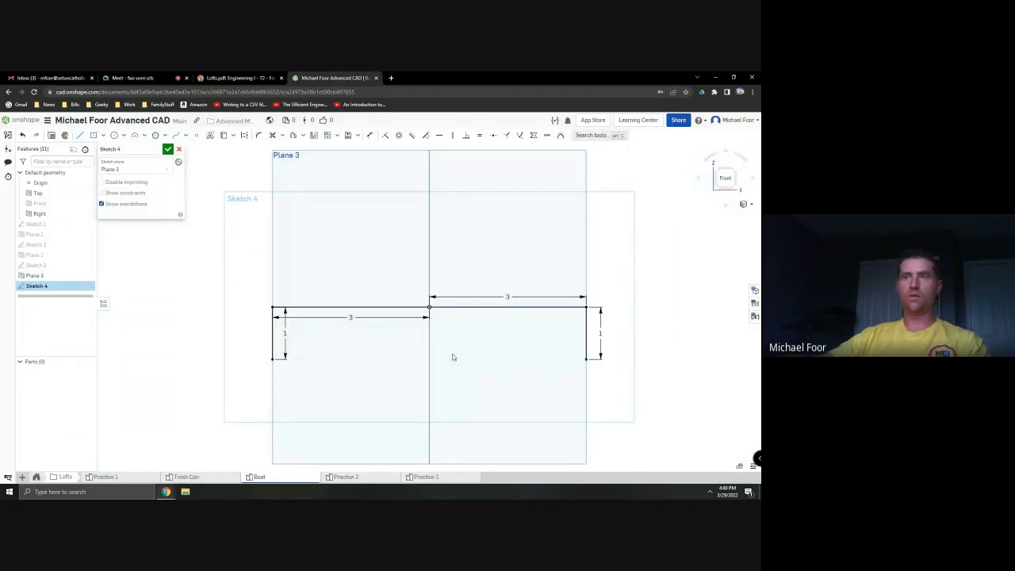
Sketch a 2 inch vertical centre line downward from the origin, checking the PDF
{"action": "key", "text": "l"}
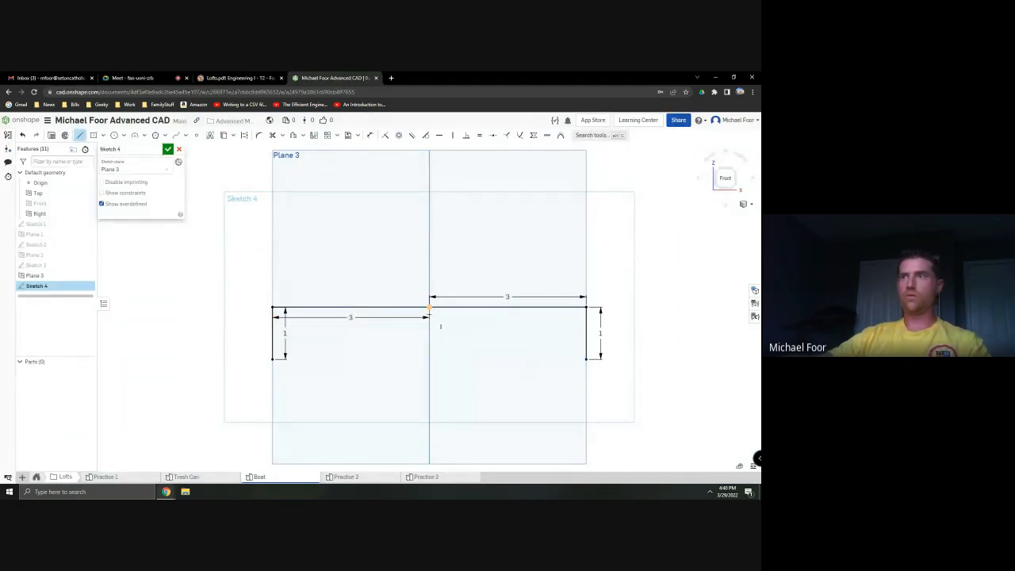
{"action": "key", "text": "alt+Tab"}
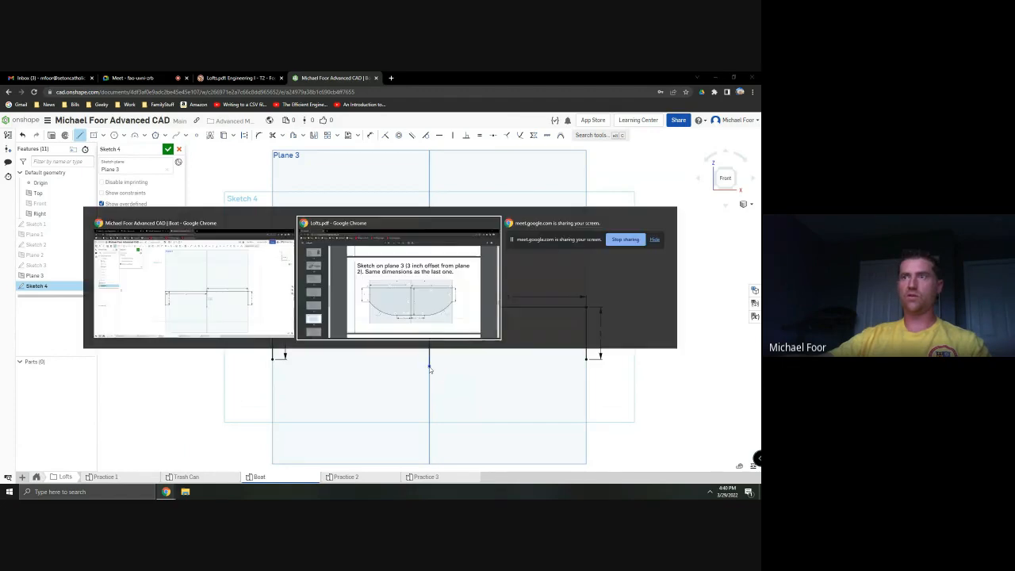
{"action": "key", "text": "alt+Tab"}
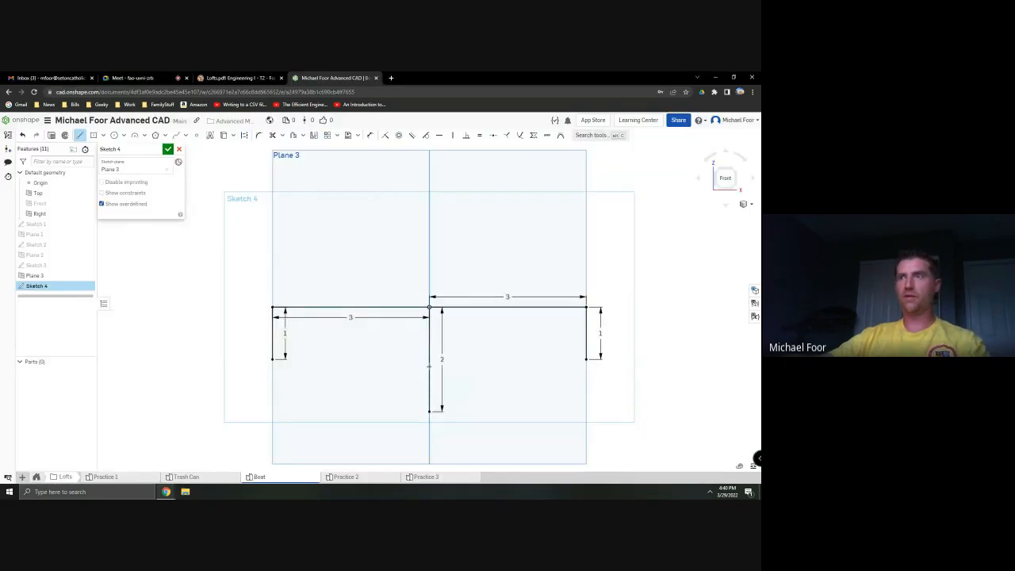
Following the PDF, sketch a 1 inch horizontal line to each side from the lower end of the centre line
{"action": "key", "text": "alt+Tab"}
{"action": "key", "text": "alt+Tab"}
{"action": "left_click", "coordinate": [429, 411]}
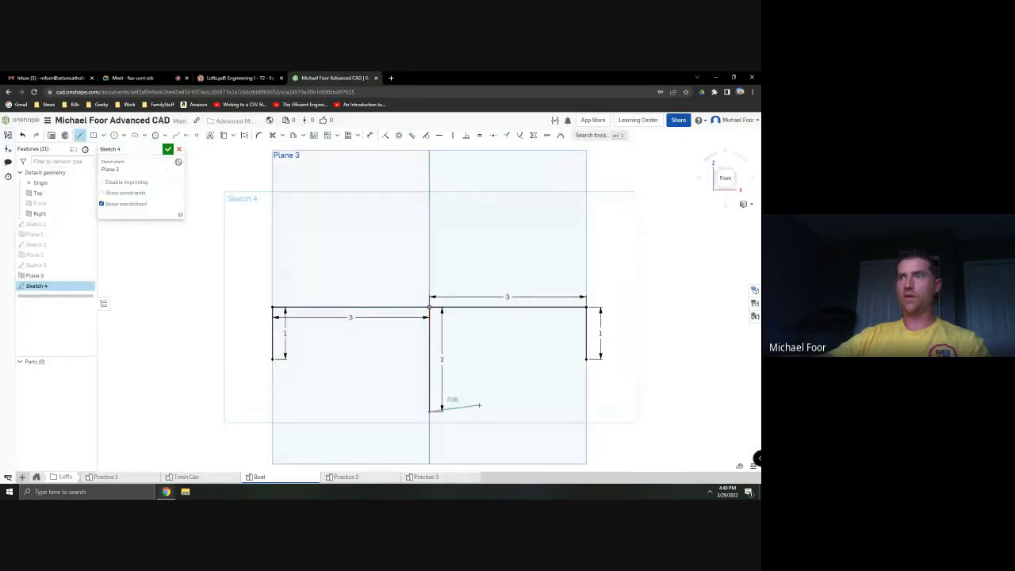
{"action": "type", "text": "1"}
{"action": "key", "text": "Return"}
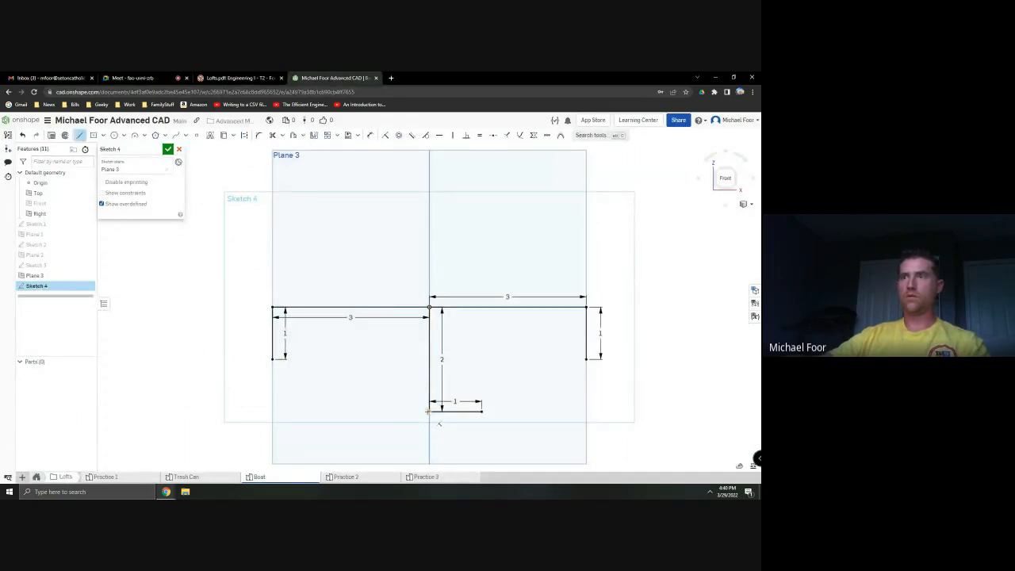
{"action": "type", "text": "1"}
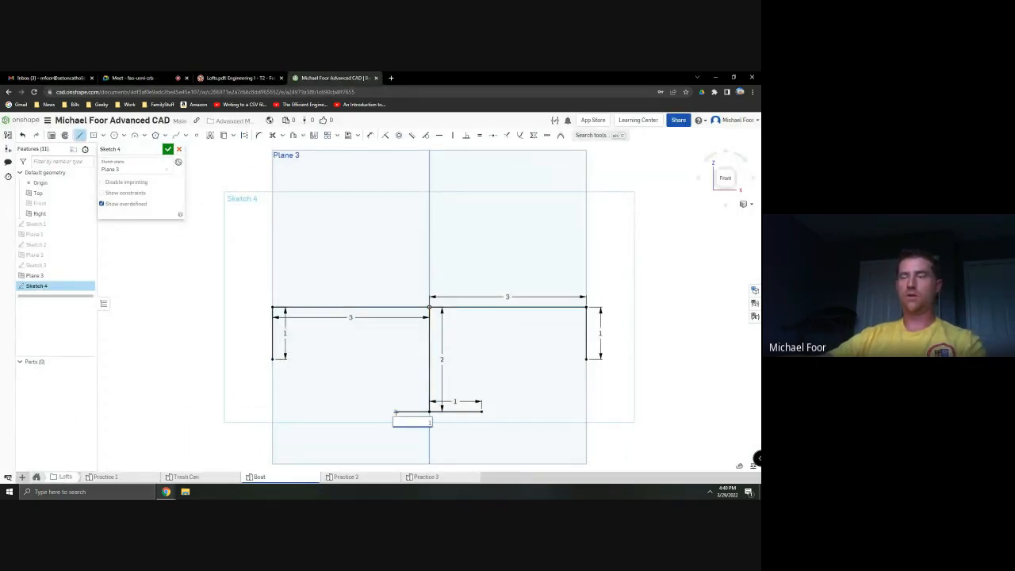
{"action": "key", "text": "Return"}
{"action": "key", "text": "Escape"}
Following the PDF, draw a three-point arc on each side joining the short vertical line's lower end to the bottom line's outer end
{"action": "key", "text": "alt+Tab"}
{"action": "key", "text": "alt+Tab"}
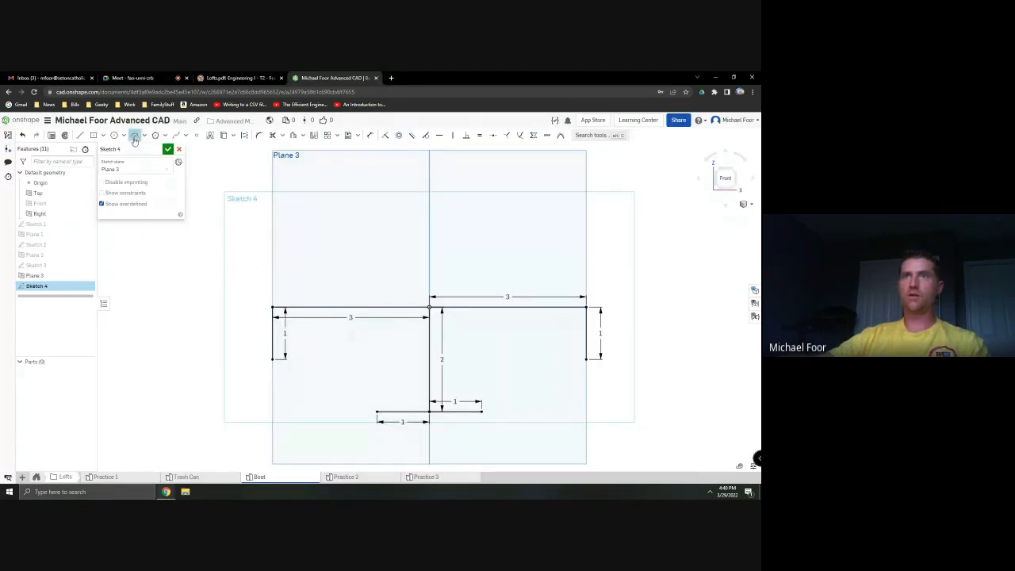
{"action": "left_click", "coordinate": [274, 359]}
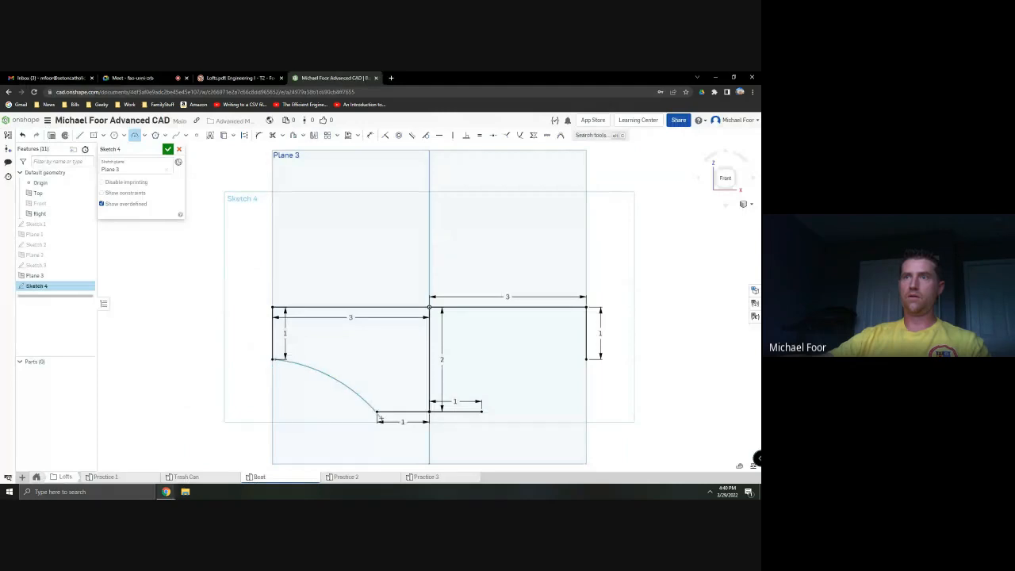
{"action": "left_click", "coordinate": [338, 406]}
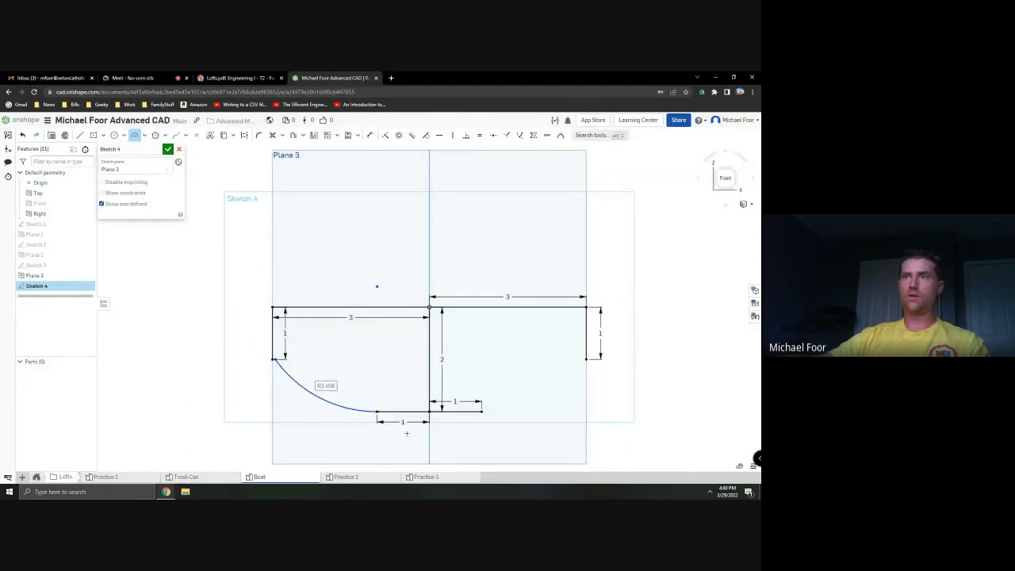
{"action": "left_click", "coordinate": [482, 409]}
{"action": "left_click", "coordinate": [587, 360]}
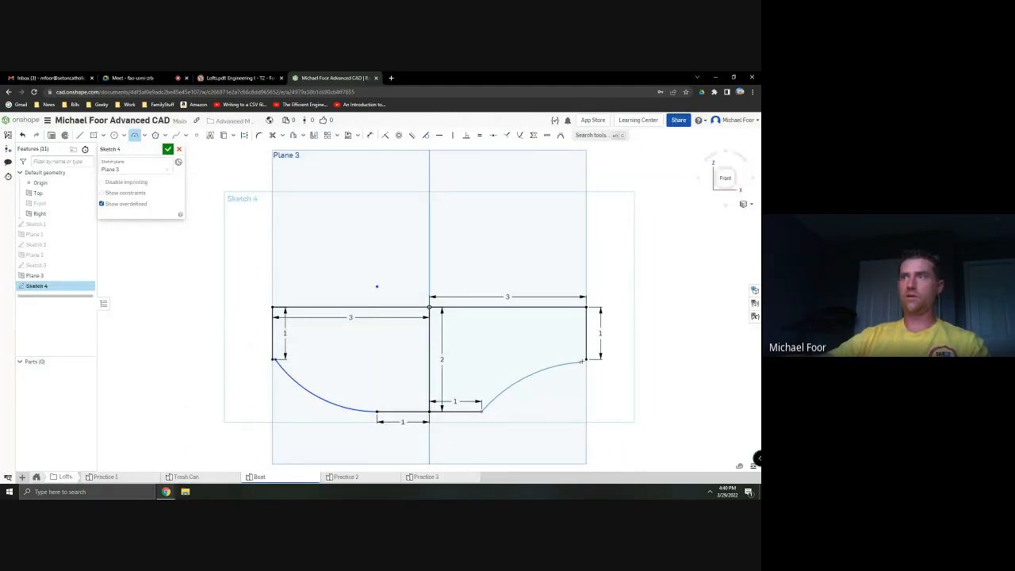
{"action": "left_click", "coordinate": [549, 394]}
{"action": "key", "text": "Escape"}
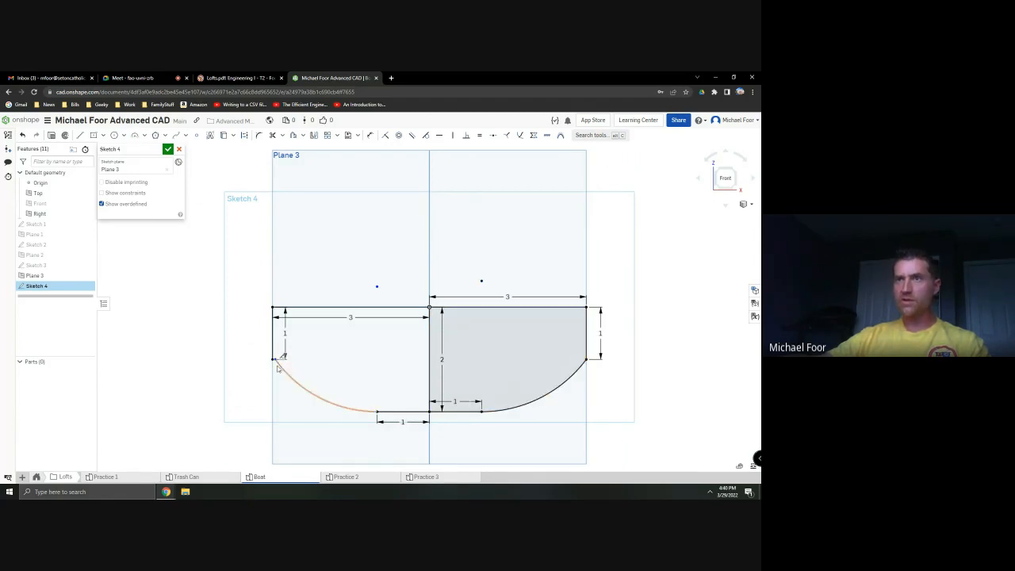
Add a coincident constraint between the left arc's loose upper end and the lower end of the left vertical line
{"action": "scroll", "coordinate": [278, 375], "scroll_direction": "up", "scroll_amount": 1}
{"action": "scroll", "coordinate": [278, 375], "scroll_direction": "up", "scroll_amount": 2}
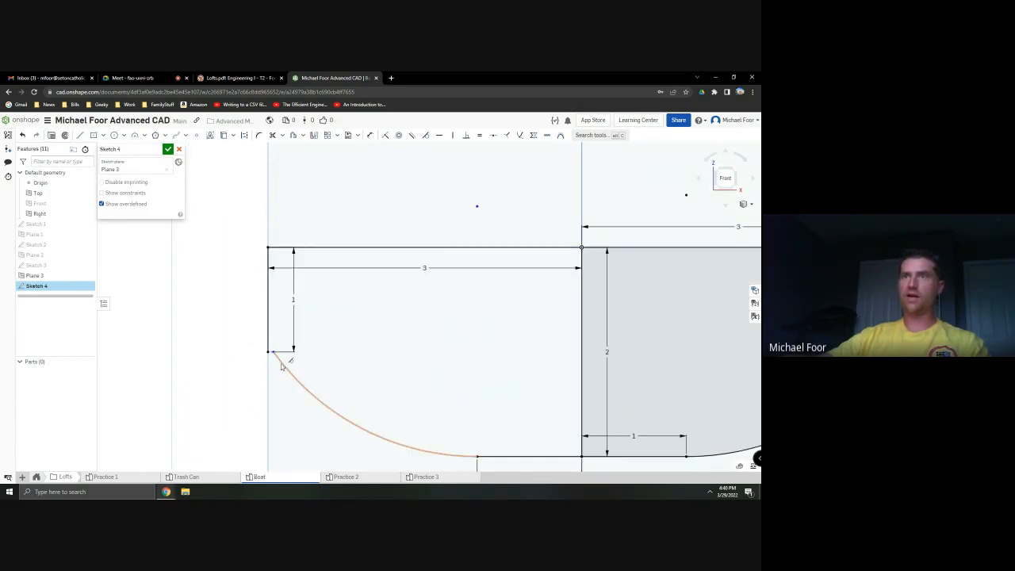
{"action": "scroll", "coordinate": [280, 366], "scroll_direction": "down", "scroll_amount": 2}
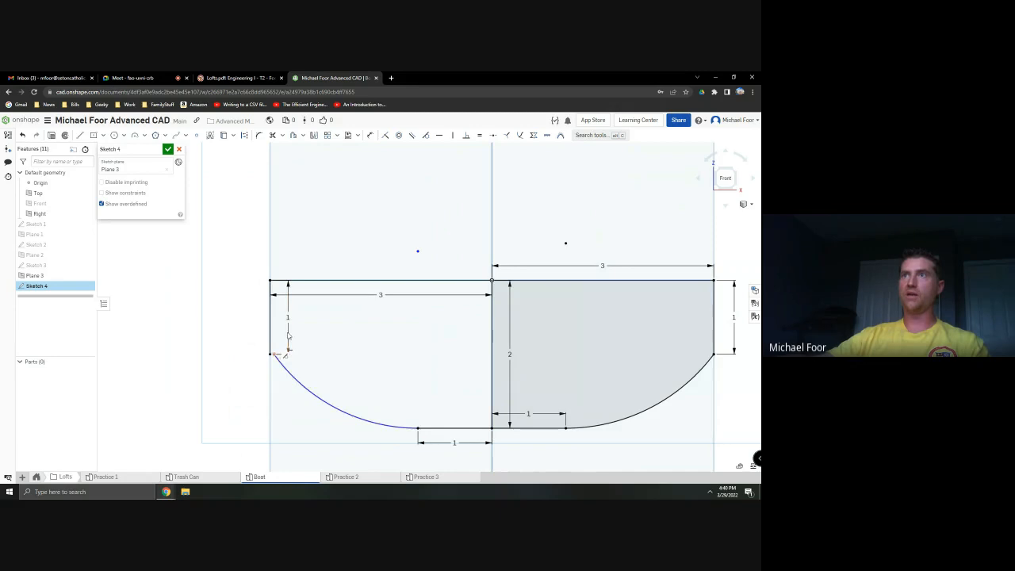
{"action": "scroll", "coordinate": [302, 318], "scroll_direction": "up", "scroll_amount": 3}
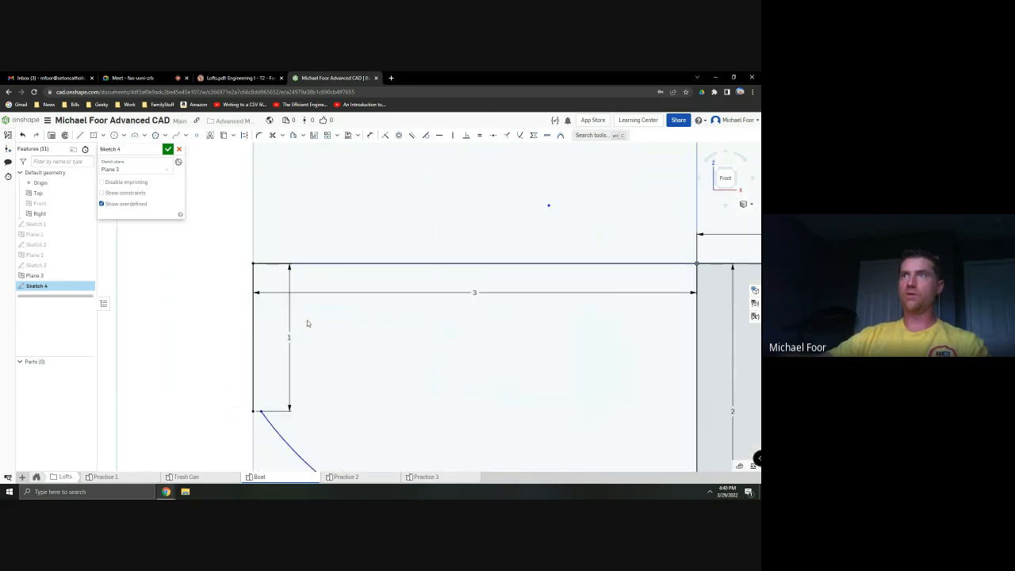
{"action": "left_click", "coordinate": [385, 135]}
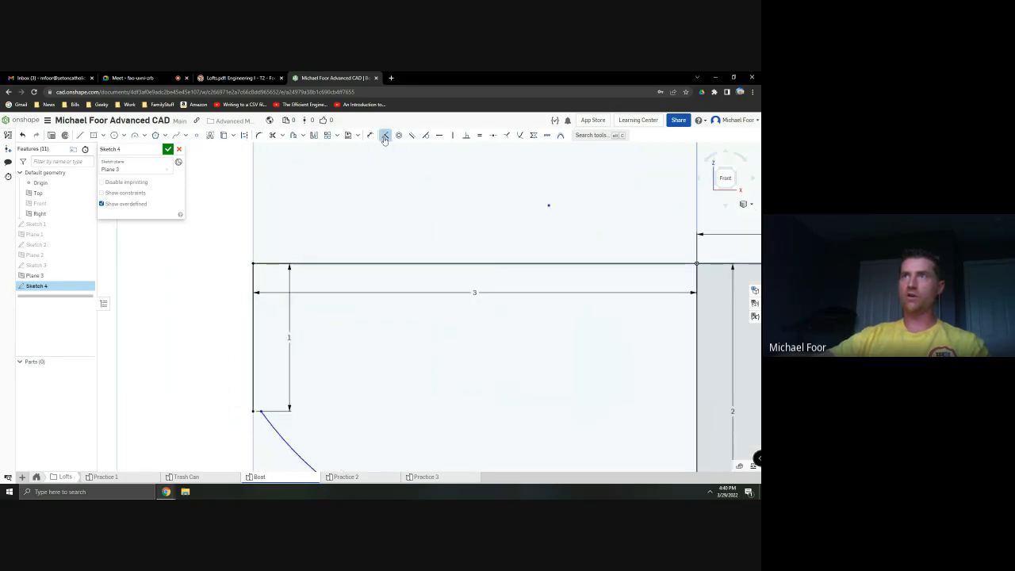
{"action": "left_click", "coordinate": [263, 411]}
{"action": "left_click", "coordinate": [253, 411]}
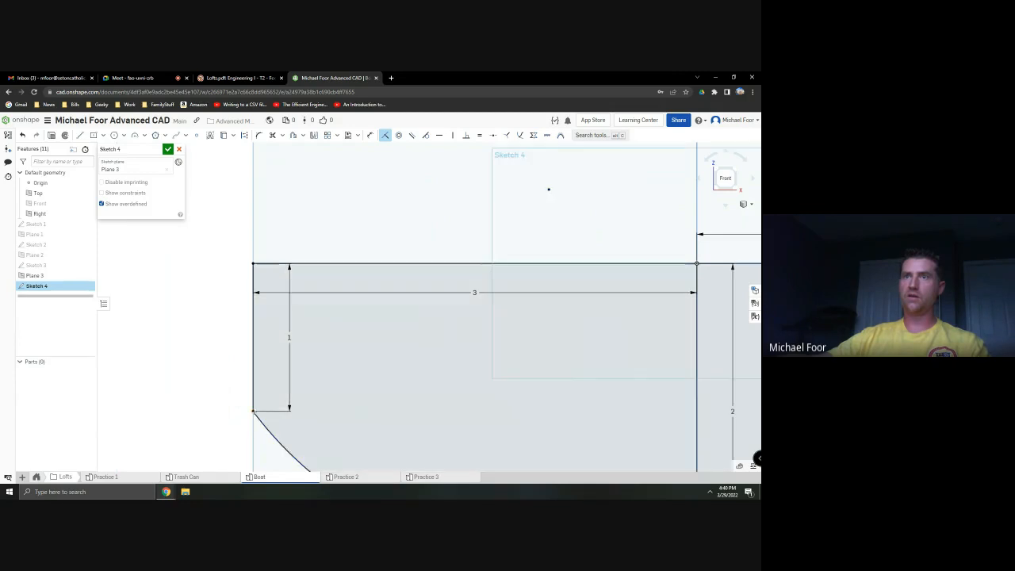
Delete the vertical centre line from the hull profile and finish Sketch 4
{"action": "scroll", "coordinate": [424, 367], "scroll_direction": "down", "scroll_amount": 5}
{"action": "middle_click_drag", "start_coordinate": [461, 343], "coordinate": [348, 322]}
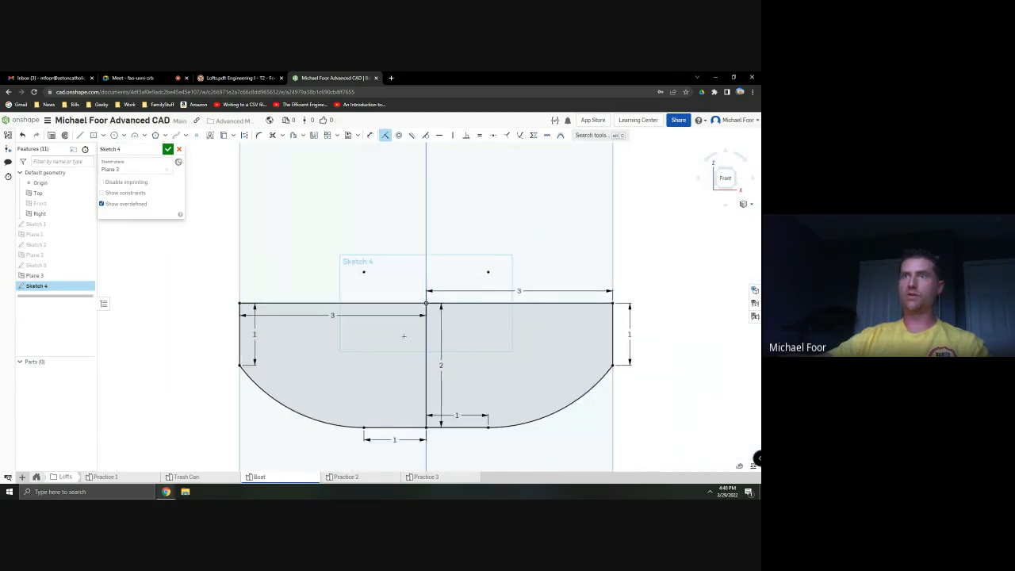
{"action": "scroll", "coordinate": [441, 351], "scroll_direction": "down", "scroll_amount": 1}
{"action": "key", "text": "Escape"}
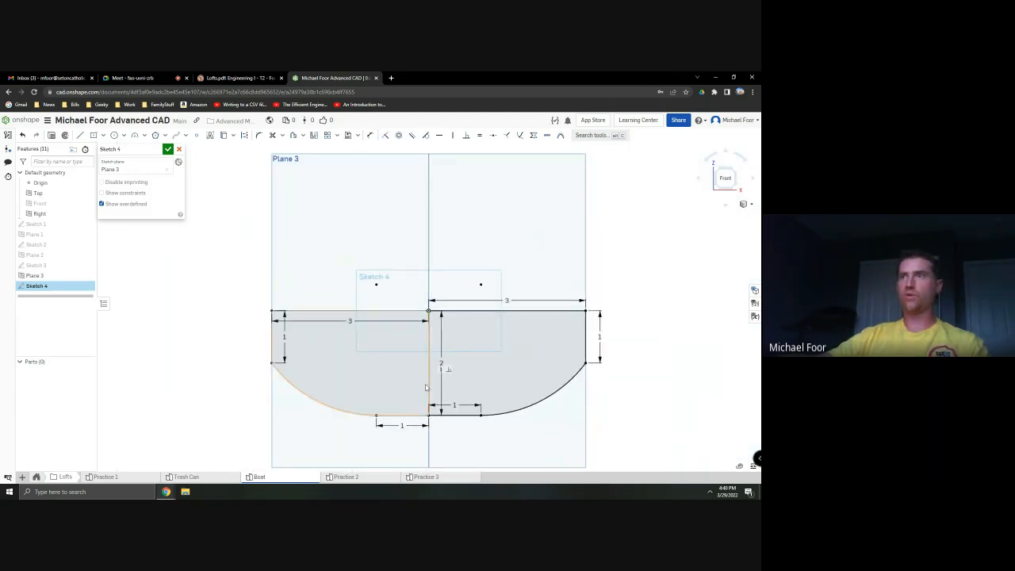
{"action": "left_click", "coordinate": [429, 385]}
{"action": "key", "text": "Delete"}
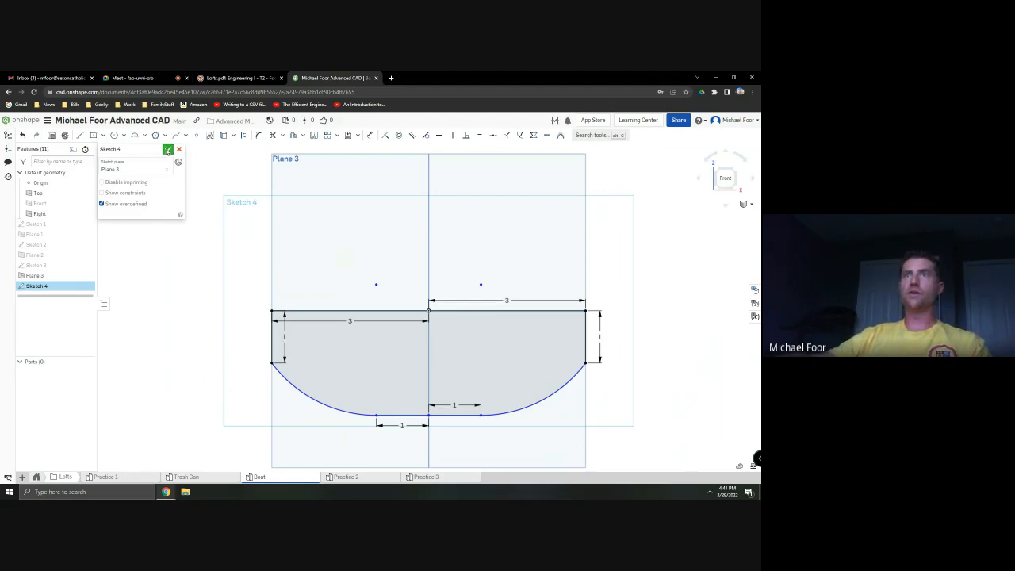
{"action": "left_click", "coordinate": [169, 149]}
Show Sketches 3, 2 and 1 to review all the hull profiles together, and hide them again
{"action": "scroll", "coordinate": [237, 237], "scroll_direction": "down", "scroll_amount": 3}
{"action": "right_click_drag", "start_coordinate": [257, 233], "coordinate": [243, 241]}
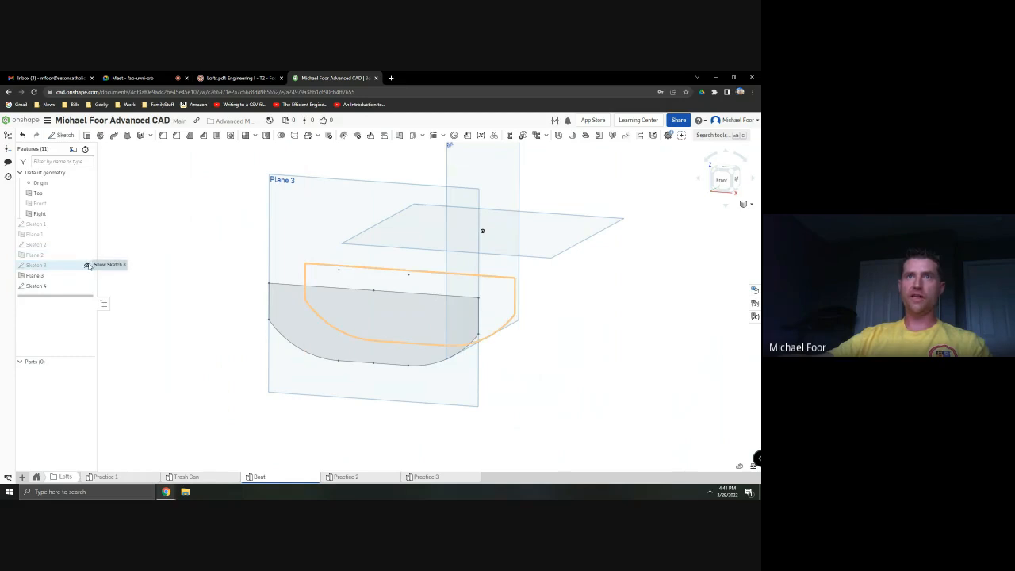
{"action": "left_click", "coordinate": [87, 265]}
{"action": "left_click", "coordinate": [87, 244]}
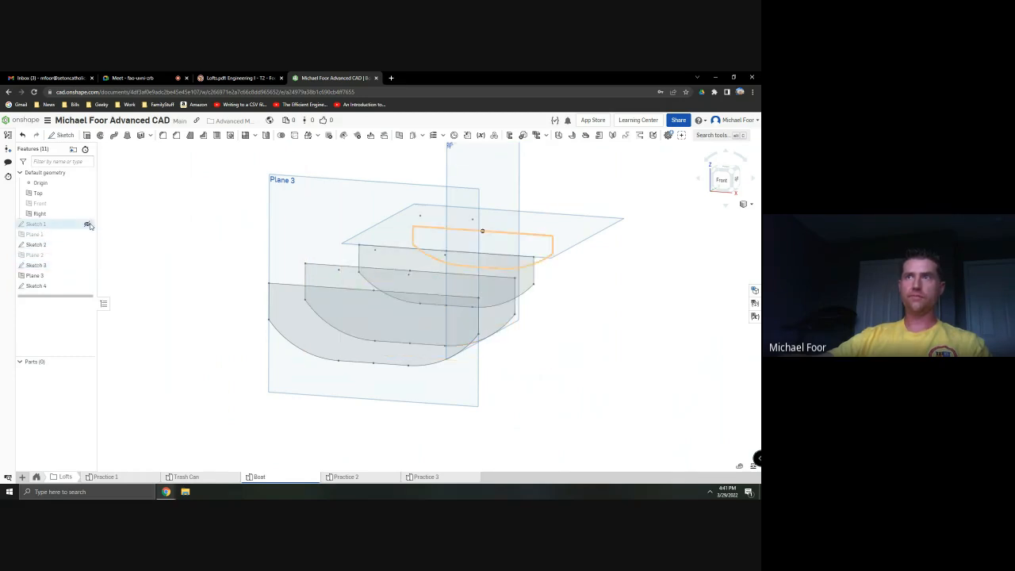
{"action": "left_click", "coordinate": [87, 224]}
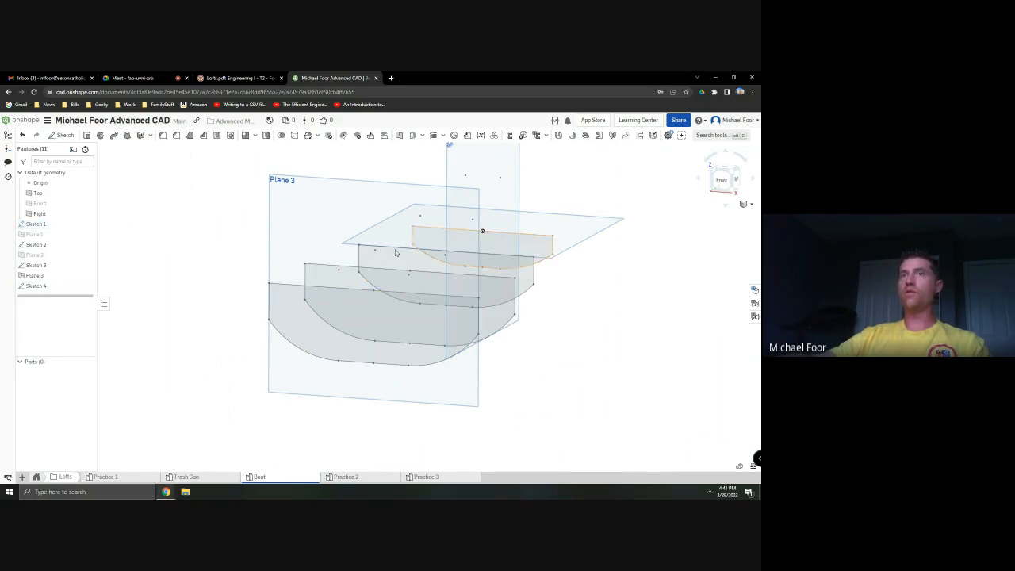
{"action": "left_click", "coordinate": [87, 223]}
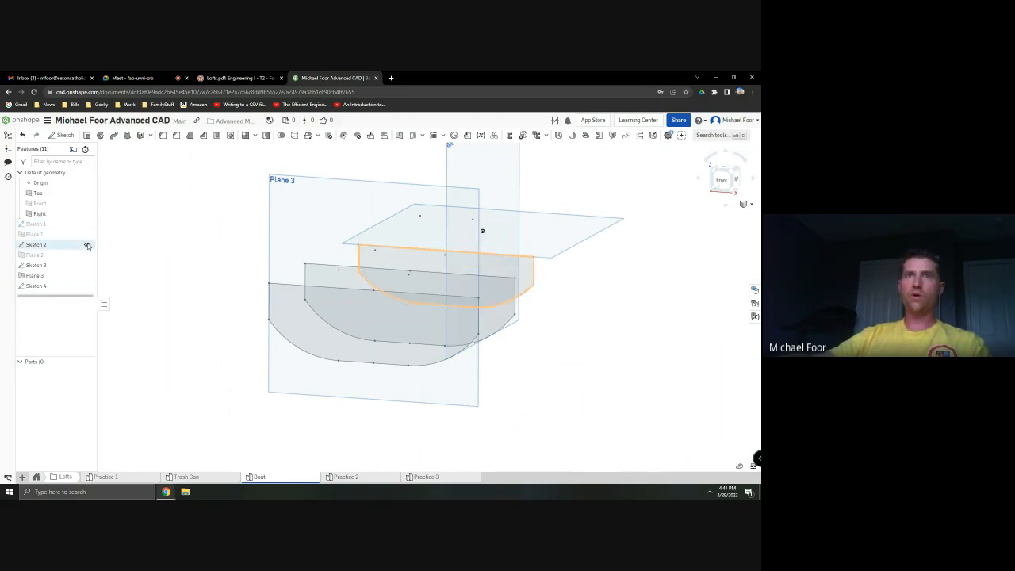
{"action": "left_click", "coordinate": [88, 244]}
{"action": "left_click", "coordinate": [87, 266]}
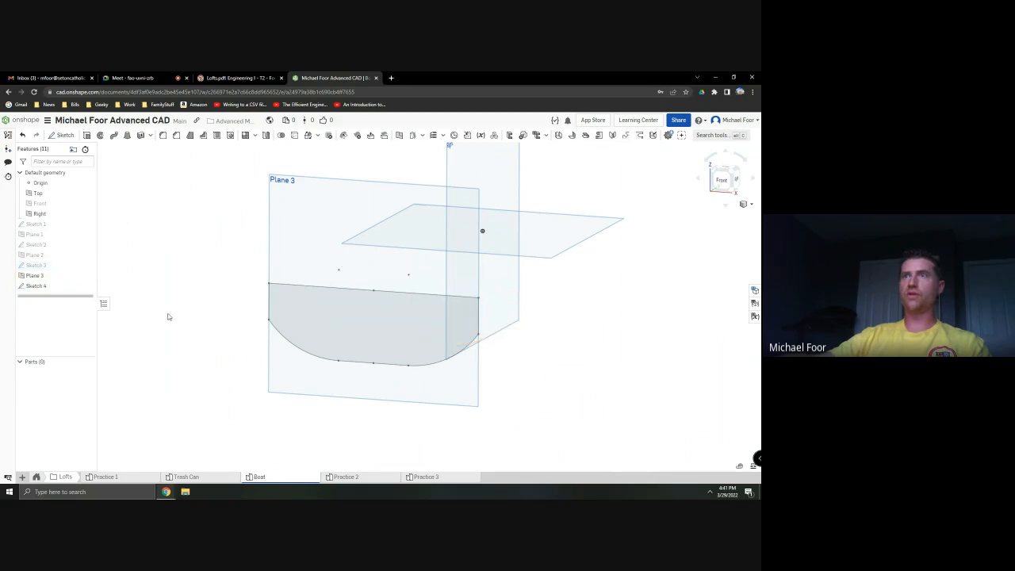
Check the plane 4 page in the PDF and create a plane offset 3 inches from Plane 3
{"action": "key", "text": "alt+Tab"}
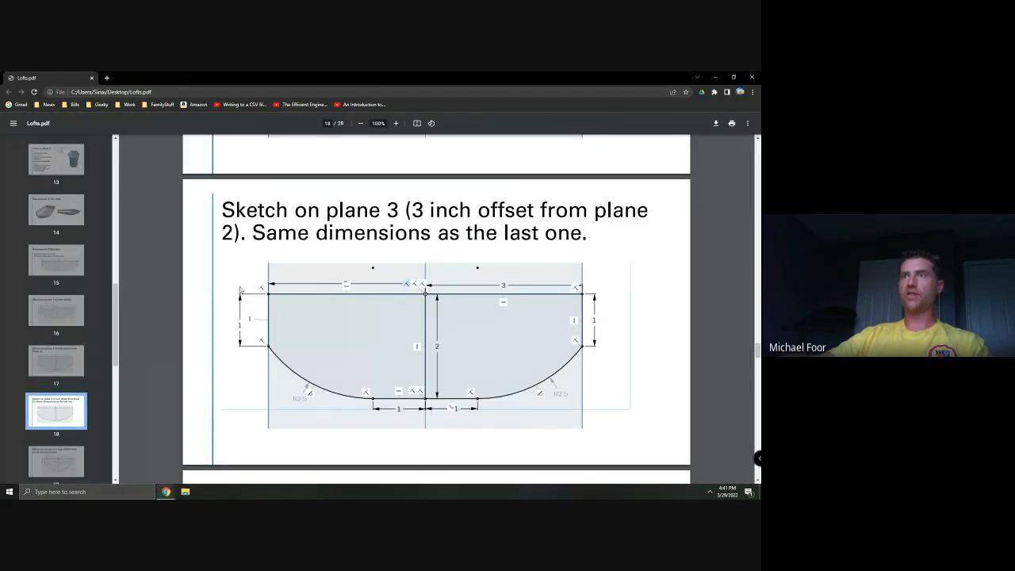
{"action": "scroll", "coordinate": [240, 290], "scroll_direction": "down", "scroll_amount": 3}
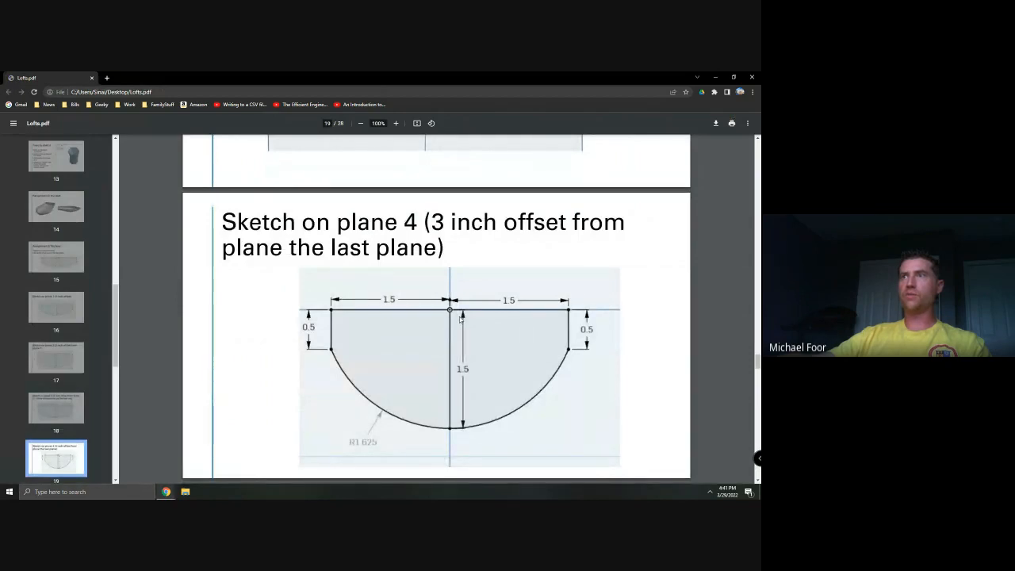
{"action": "key", "text": "alt+Tab"}
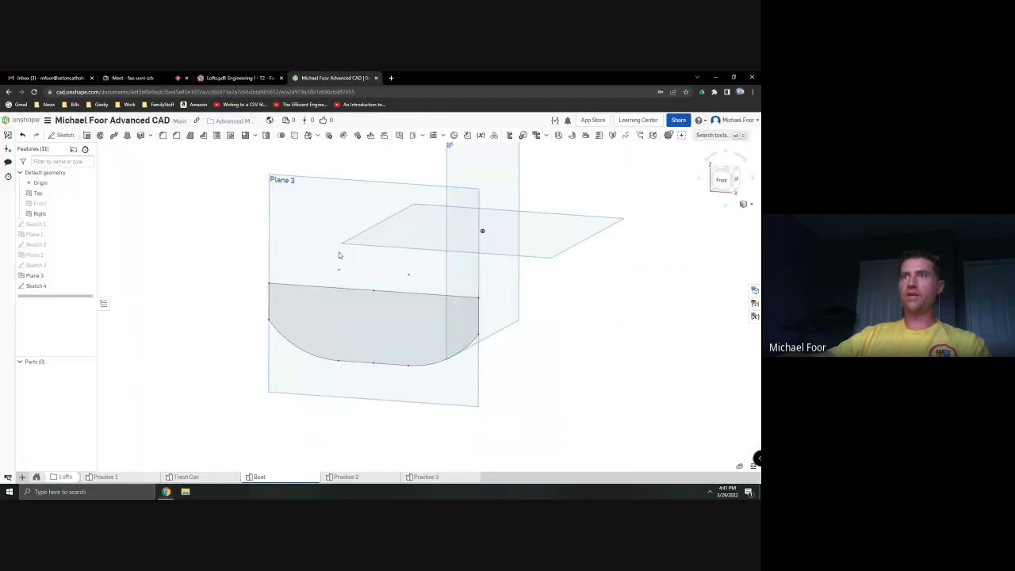
{"action": "left_click", "coordinate": [398, 140]}
{"action": "left_click", "coordinate": [269, 220]}
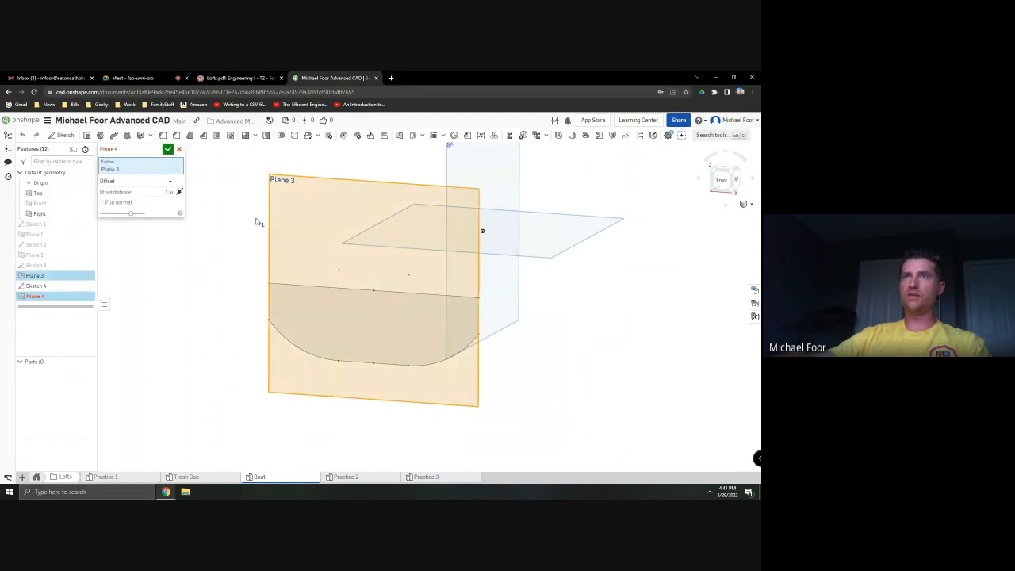
{"action": "left_click", "coordinate": [174, 191]}
{"action": "type", "text": "3"}
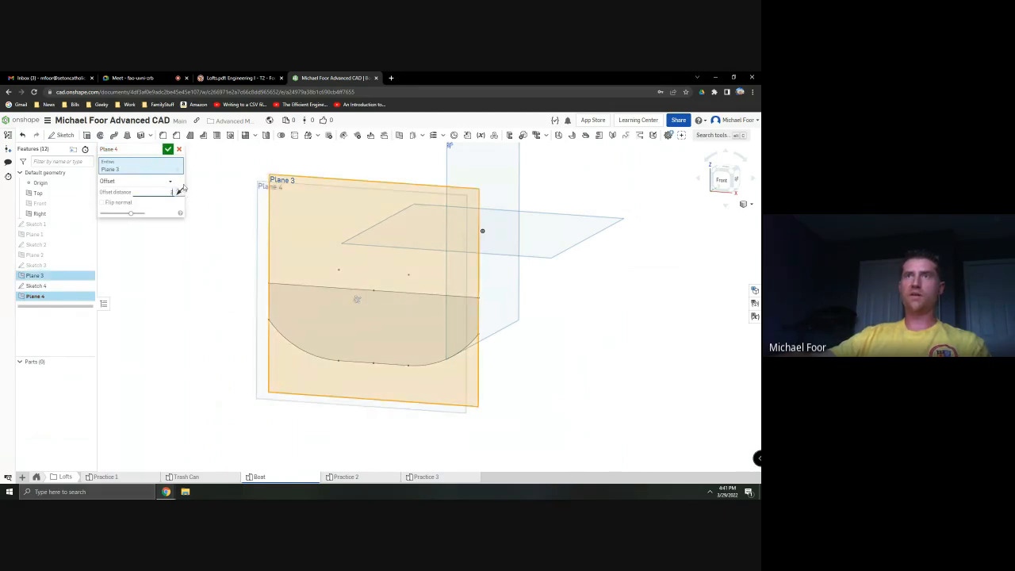
{"action": "left_click", "coordinate": [169, 149]}
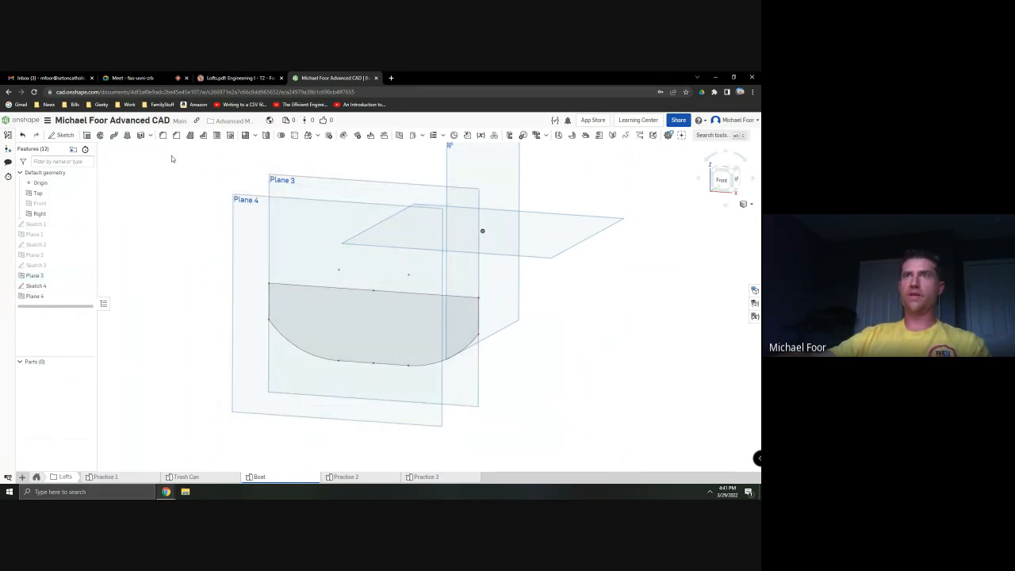
Hide Sketch 4 and Plane 3, and start a new sketch on Plane 4
{"action": "left_click", "coordinate": [88, 286]}
{"action": "left_click", "coordinate": [87, 275]}
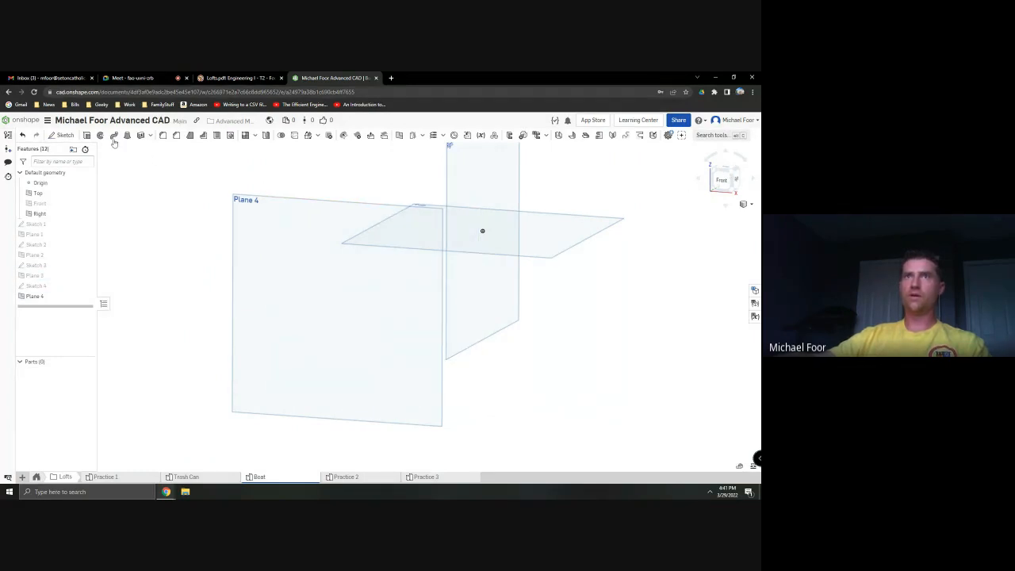
{"action": "left_click", "coordinate": [61, 135]}
{"action": "left_click", "coordinate": [234, 216]}
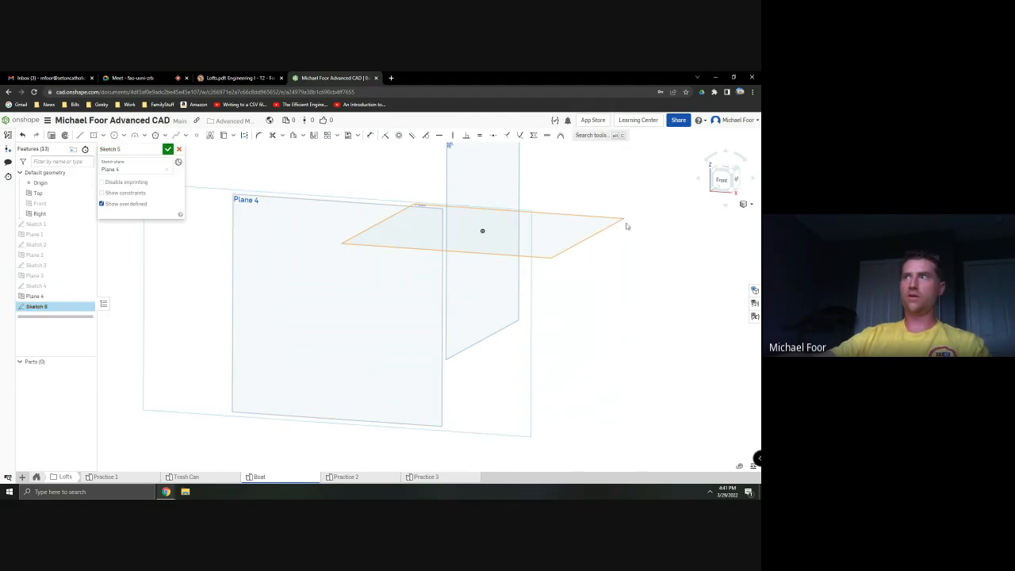
{"action": "left_click", "coordinate": [722, 178]}
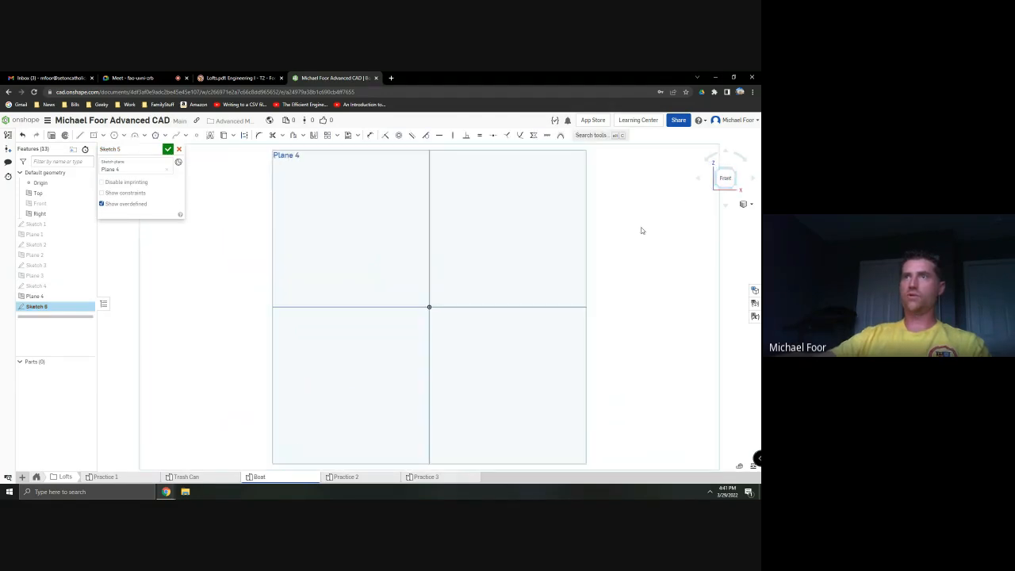
Following the plane 4 profile in the PDF, sketch a 1.5 inch horizontal line rightward from the origin
{"action": "key", "text": "alt+Tab"}
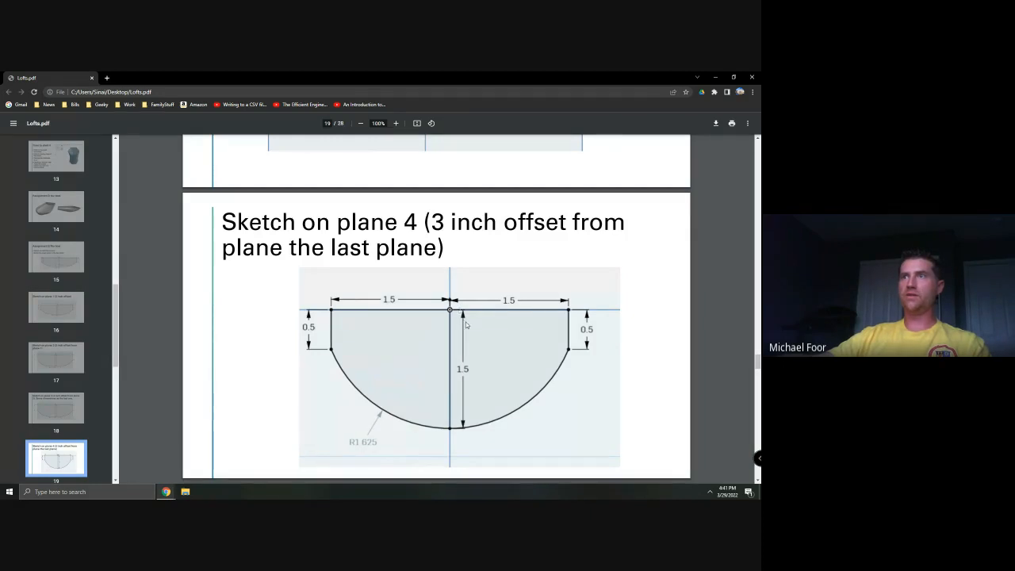
{"action": "key", "text": "alt+Tab"}
{"action": "key", "text": "l"}
{"action": "key", "text": "alt+Tab"}
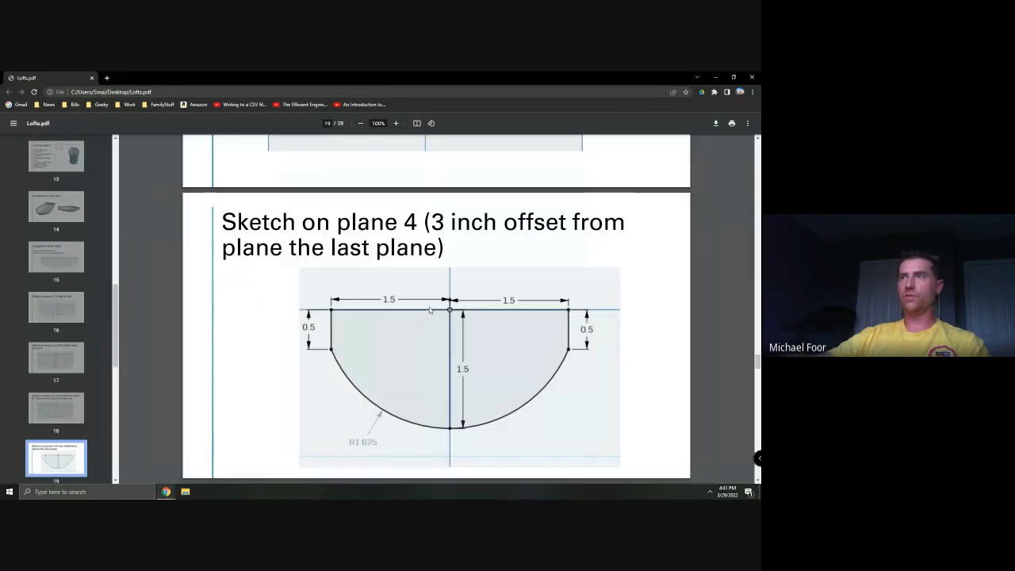
{"action": "key", "text": "alt+Tab"}
{"action": "left_click", "coordinate": [429, 307]}
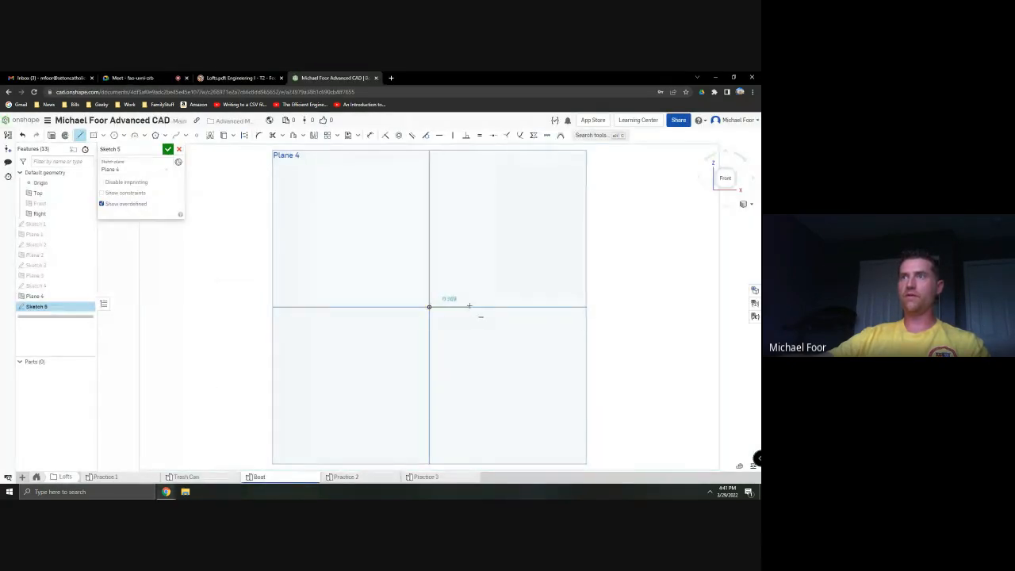
{"action": "type", "text": "1.5"}
{"action": "key", "text": "Return"}
{"action": "key", "text": "Escape"}
Sketch a 1.5 inch horizontal line leftward from the origin
{"action": "key", "text": "l"}
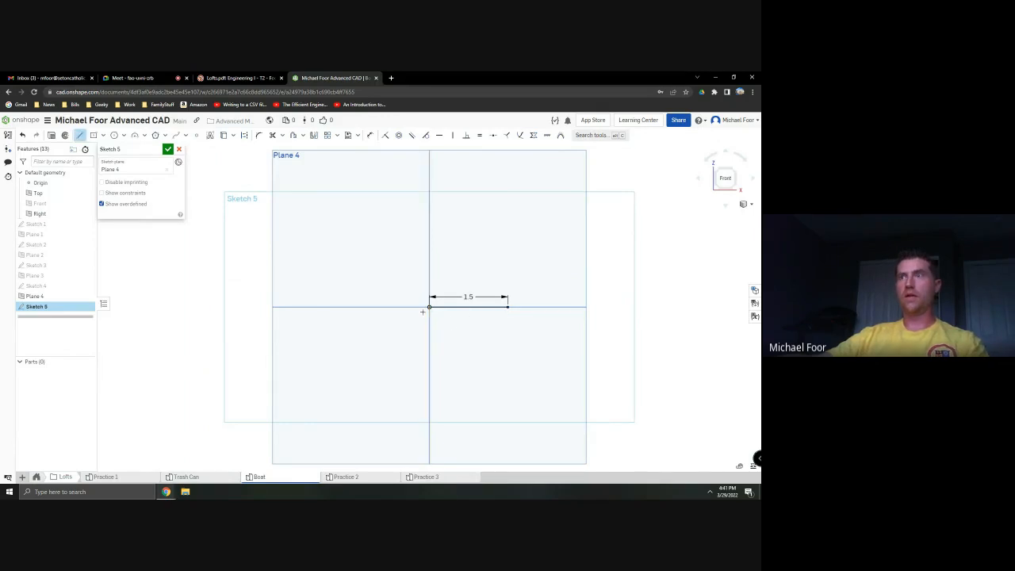
{"action": "left_click", "coordinate": [385, 307]}
{"action": "type", "text": "1.5"}
{"action": "key", "text": "Return"}
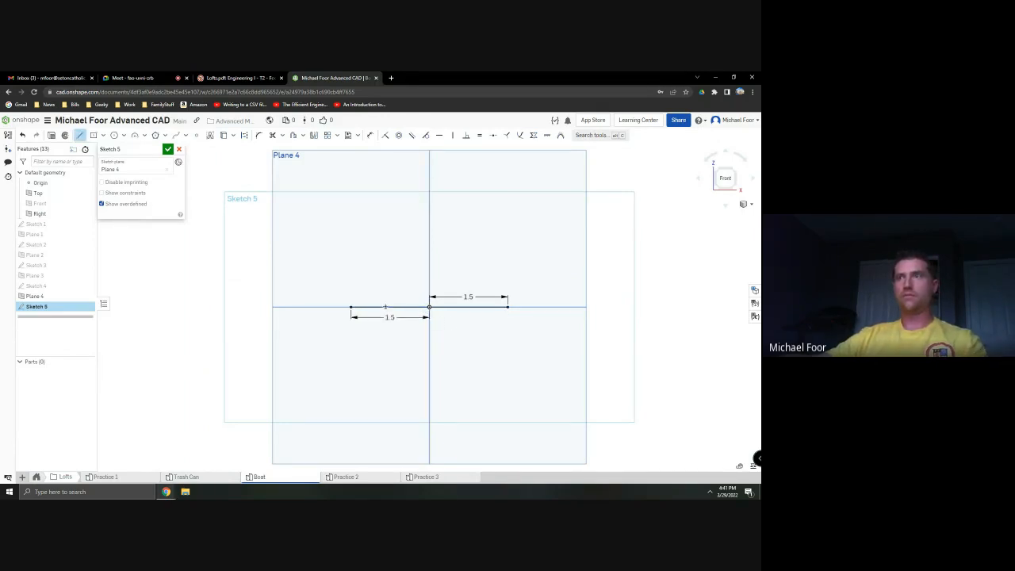
Following the plane 4 profile in the PDF, sketch a 0.5 inch vertical line downward from the horizontal line's left end
{"action": "key", "text": "alt+Tab"}
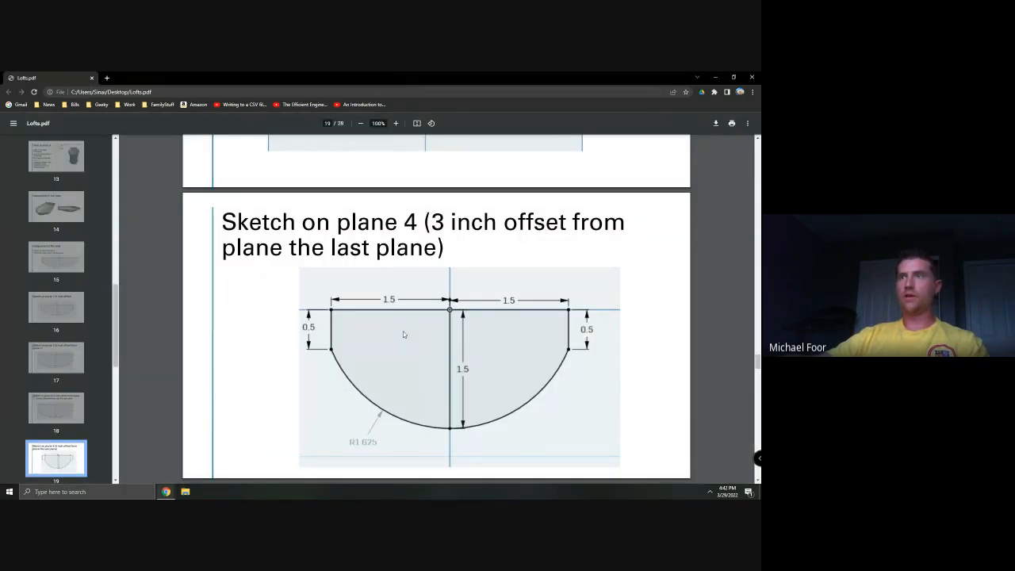
{"action": "key", "text": "alt+Tab"}
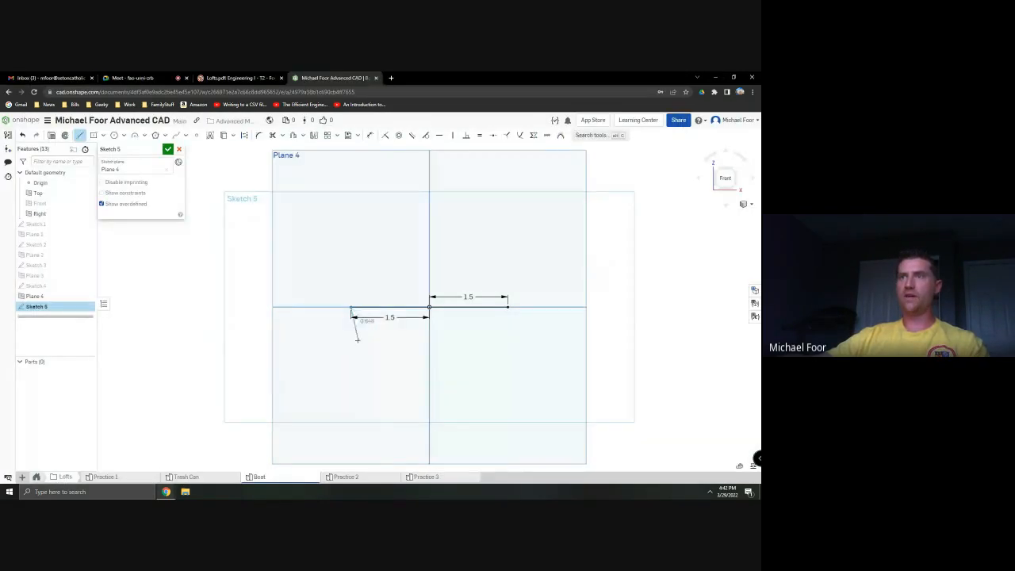
{"action": "left_click", "coordinate": [350, 340]}
{"action": "type", "text": "."}
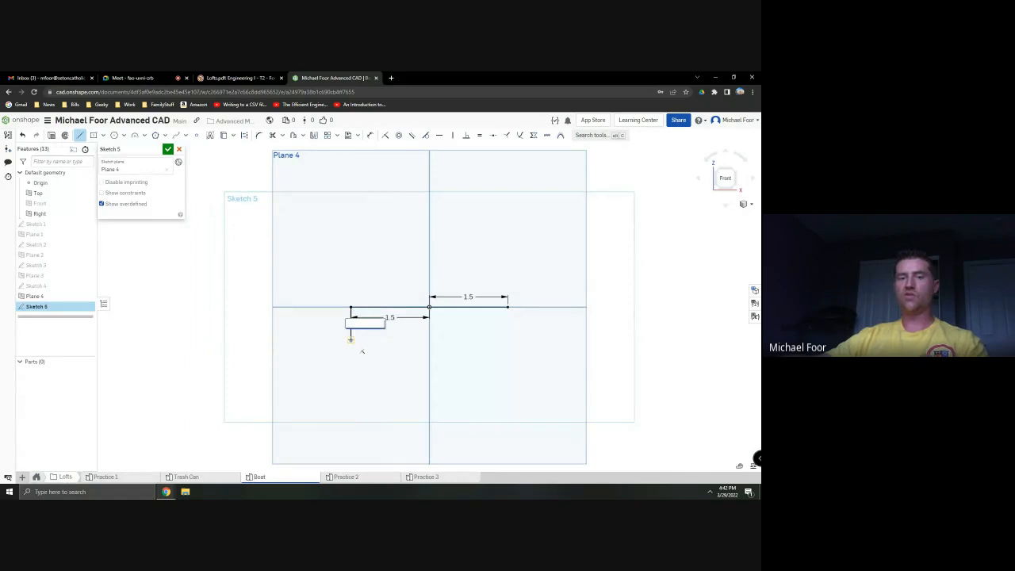
{"action": "type", "text": "5"}
{"action": "key", "text": "Return"}
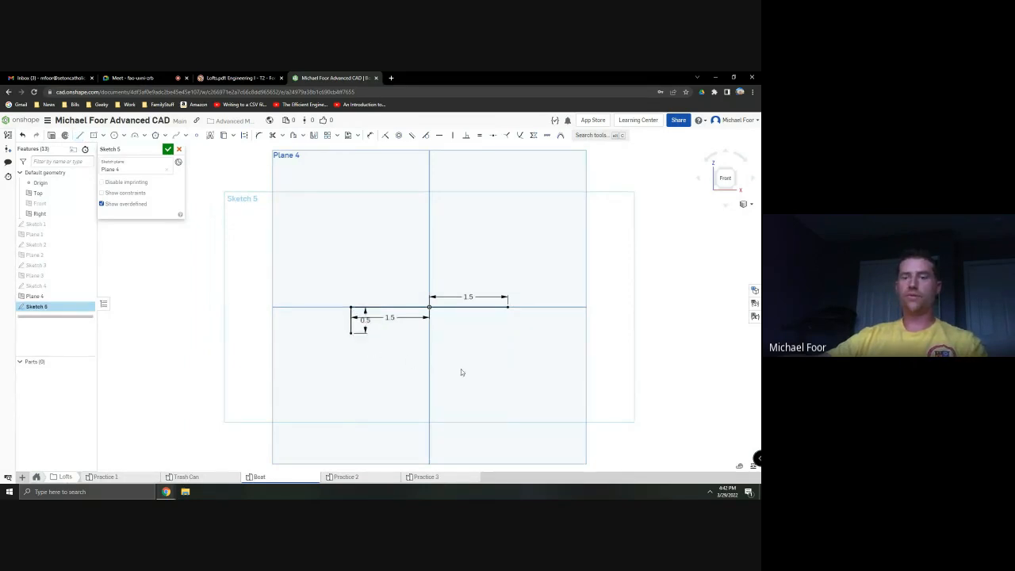
Sketch a 0.5 inch vertical line downward from the horizontal line's right end
{"action": "key", "text": "l"}
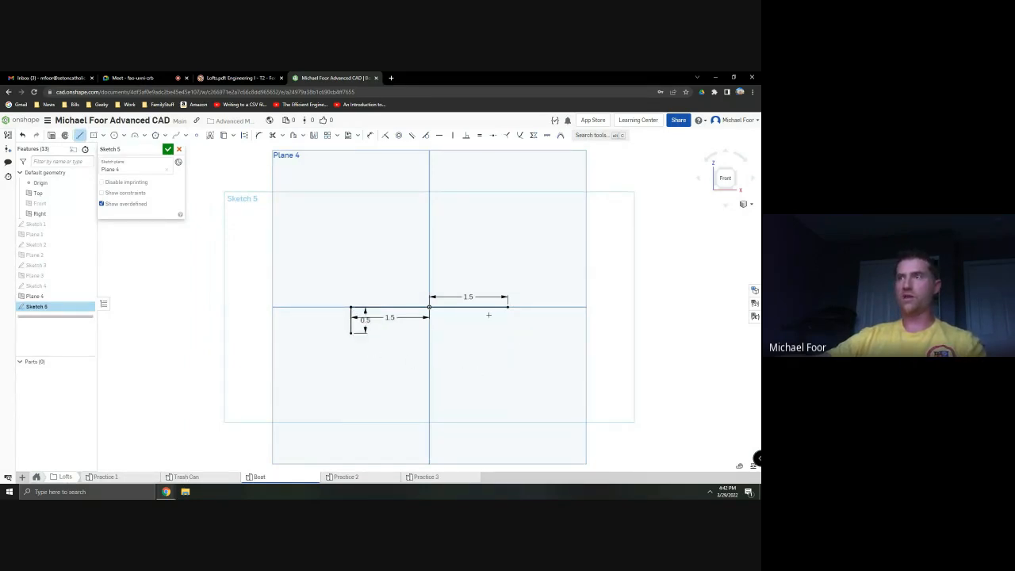
{"action": "left_click", "coordinate": [507, 307]}
{"action": "left_click", "coordinate": [509, 341]}
{"action": "type", "text": "0.5"}
{"action": "key", "text": "Return"}
{"action": "key", "text": "Escape"}
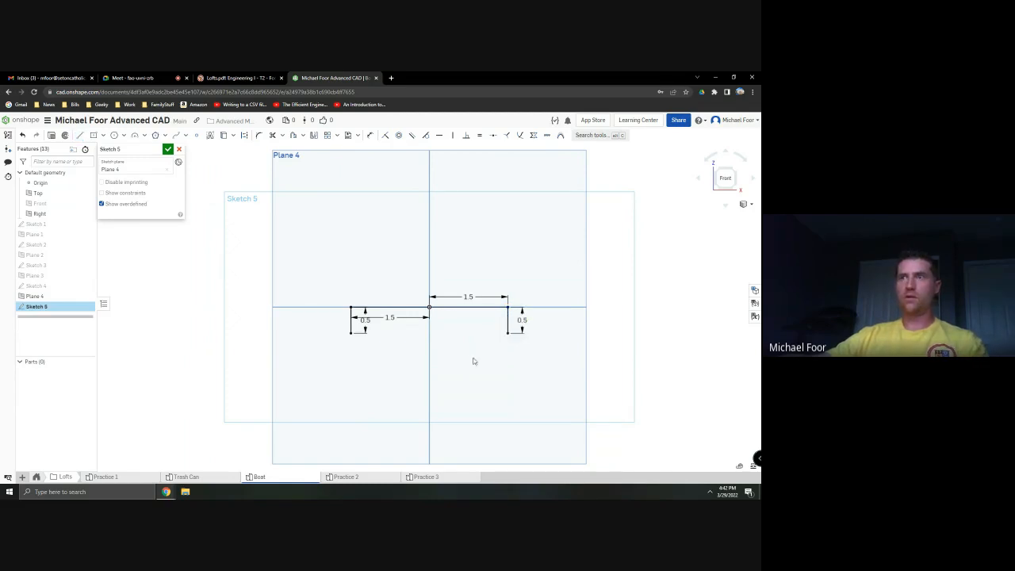
Check the plane 4 profile in the PDF and sketch a 1.5 inch vertical line downward from the origin
{"action": "key", "text": "alt+Tab"}
{"action": "key", "text": "alt+Tab"}
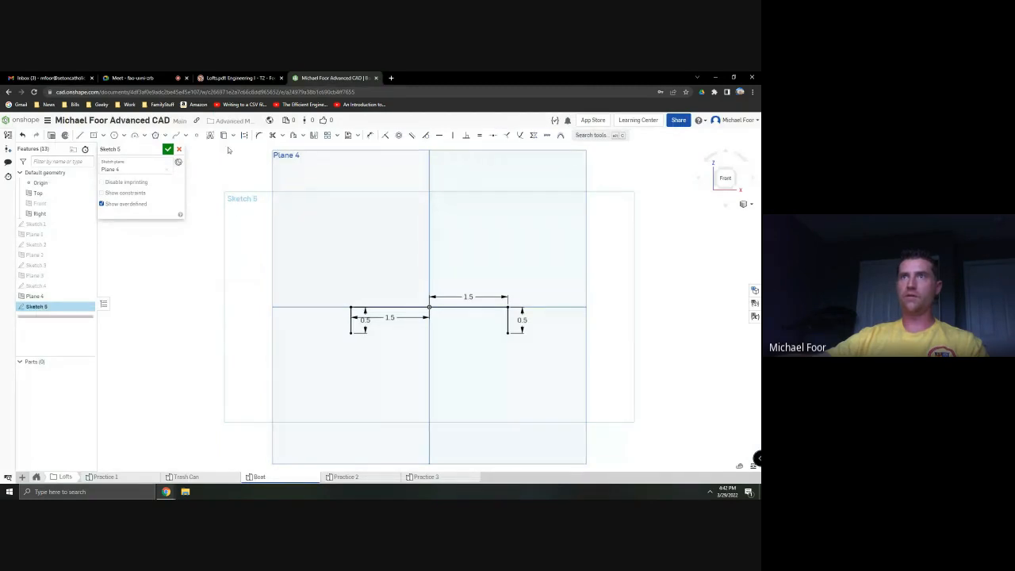
{"action": "key", "text": "l"}
{"action": "left_click", "coordinate": [429, 307]}
{"action": "type", "text": "1"}
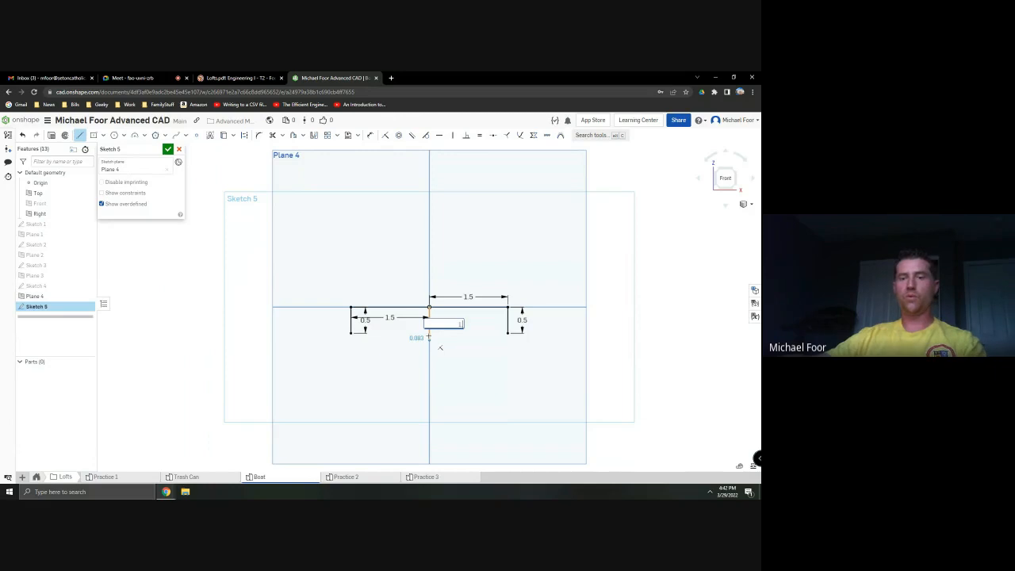
{"action": "type", "text": ".5"}
{"action": "key", "text": "Return"}
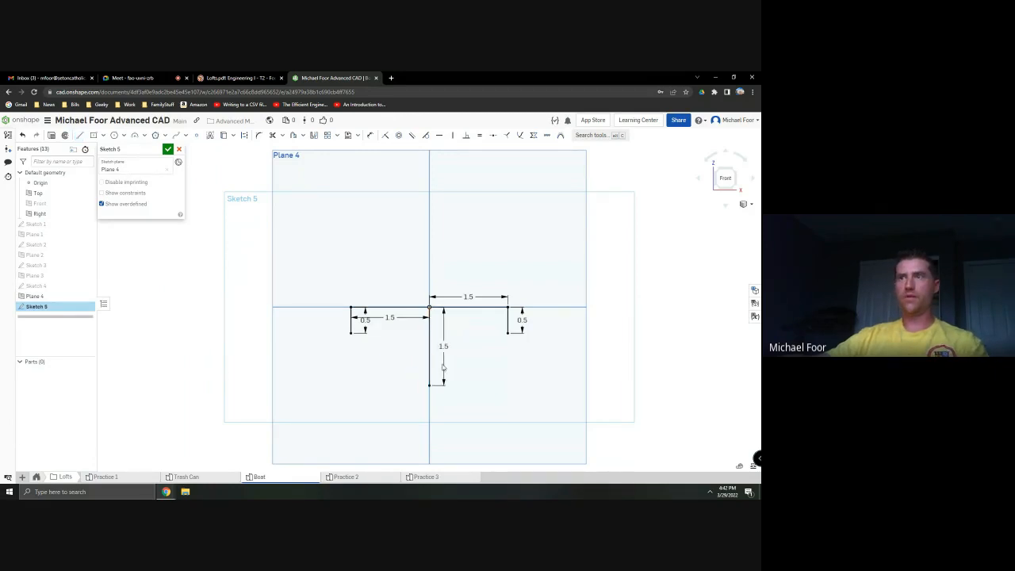
Following the PDF, draw a three-point arc between the lower ends of both 0.5 inch lines, passing through the 1.5 inch vertical line's lower end
{"action": "key", "text": "alt+Tab"}
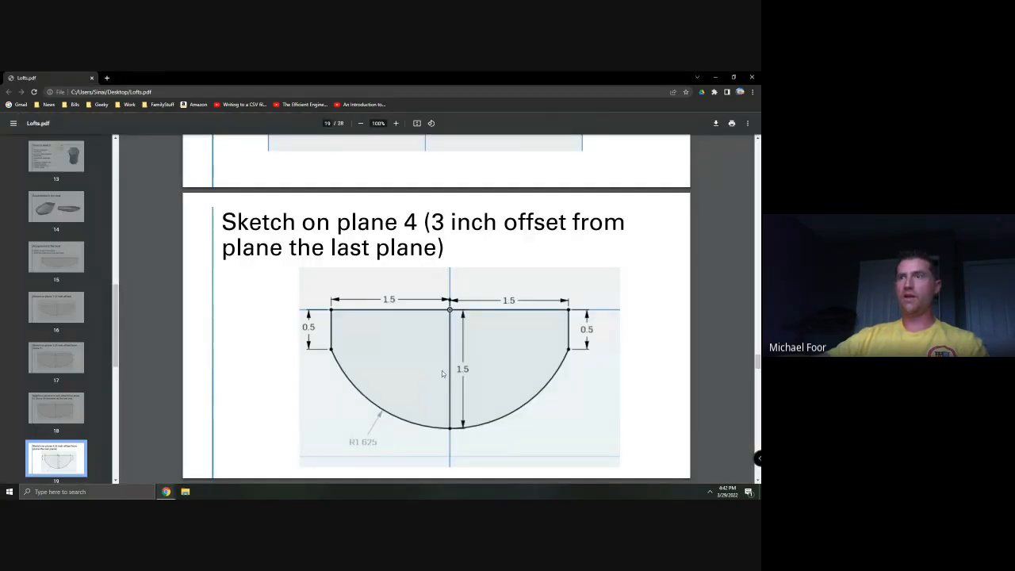
{"action": "key", "text": "alt+Tab"}
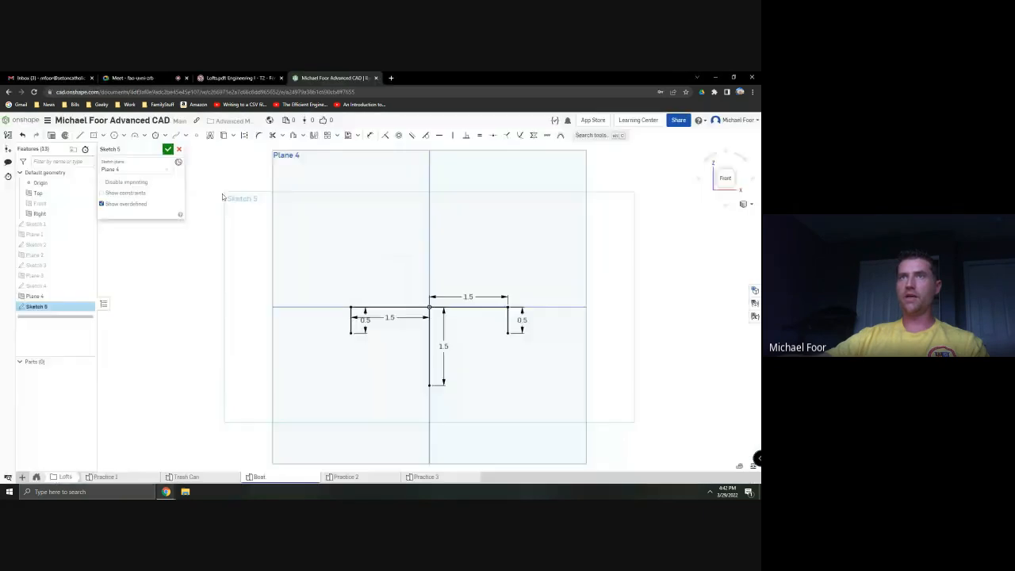
{"action": "left_click", "coordinate": [135, 135]}
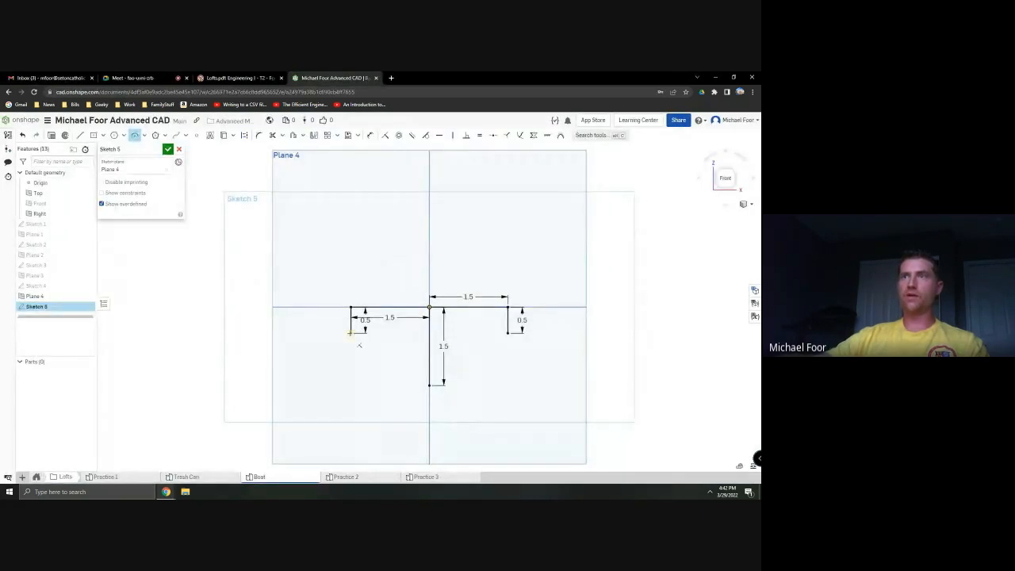
{"action": "left_click", "coordinate": [350, 333]}
{"action": "left_click", "coordinate": [507, 333]}
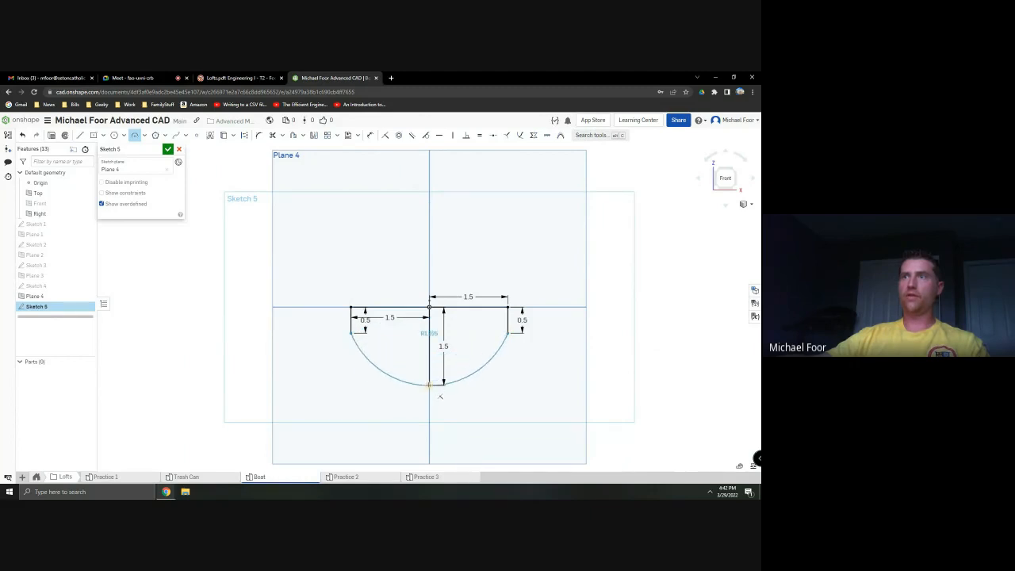
{"action": "left_click", "coordinate": [429, 386]}
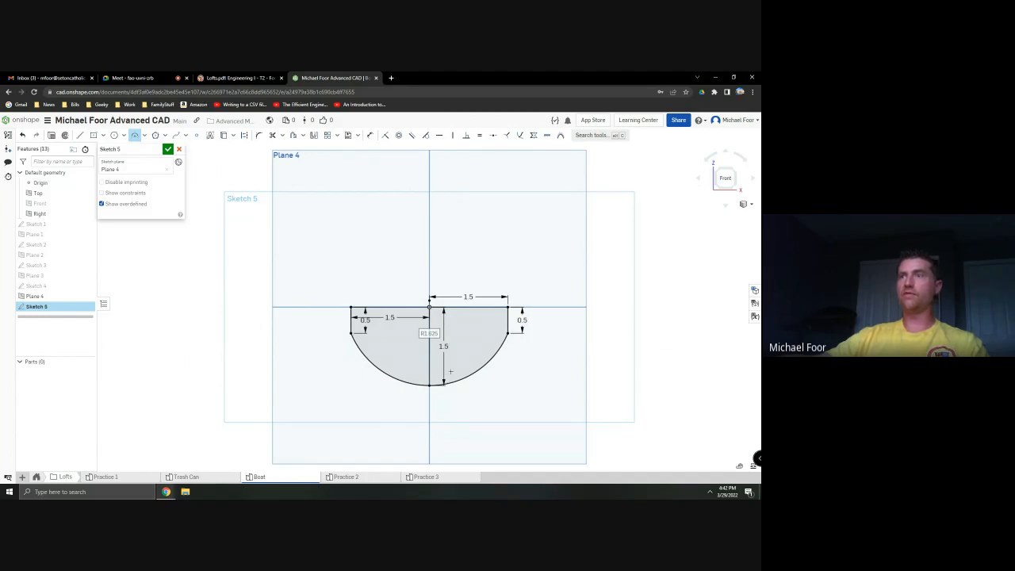
Compare the profile with the PDF, delete the 1.5 inch vertical centre line and finish the sketch
{"action": "key", "text": "alt+Tab"}
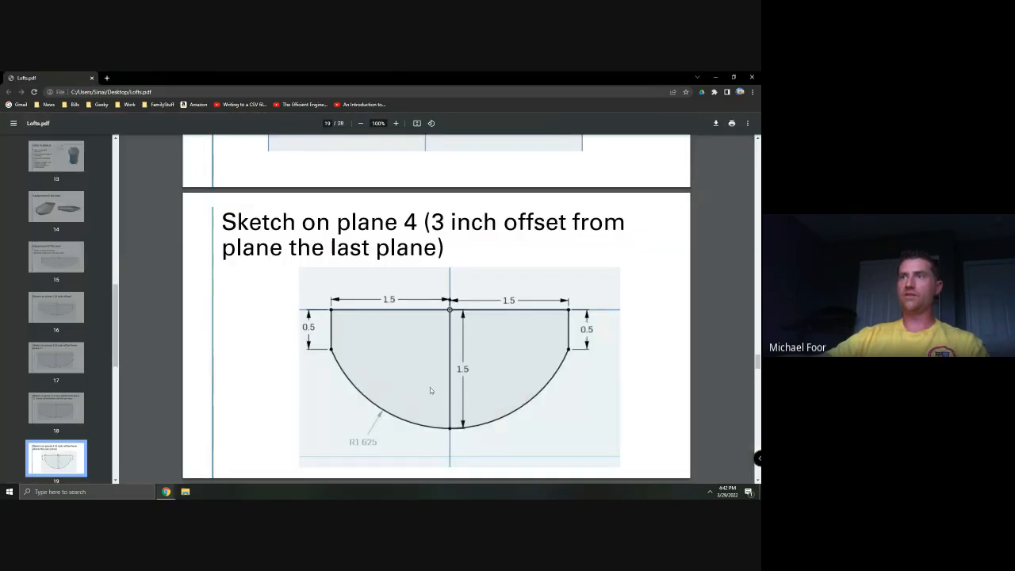
{"action": "key", "text": "alt+Tab"}
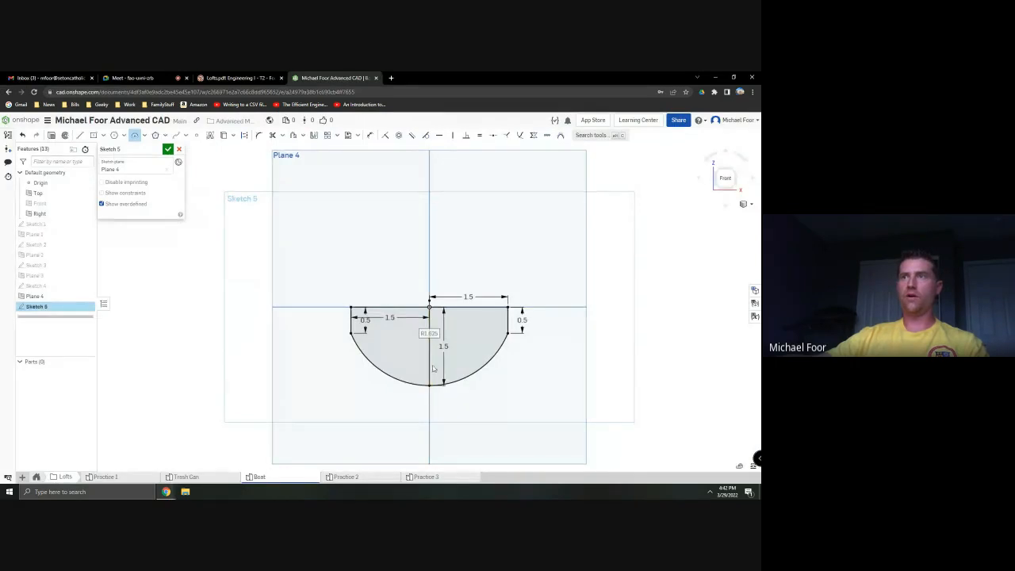
{"action": "left_click", "coordinate": [431, 362]}
{"action": "key", "text": "Delete"}
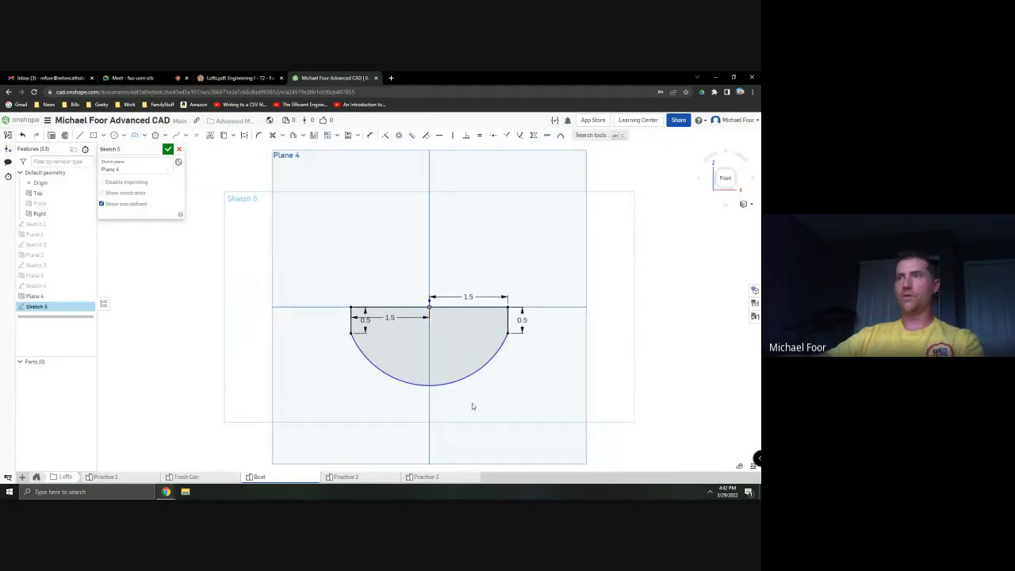
{"action": "left_click", "coordinate": [166, 150]}
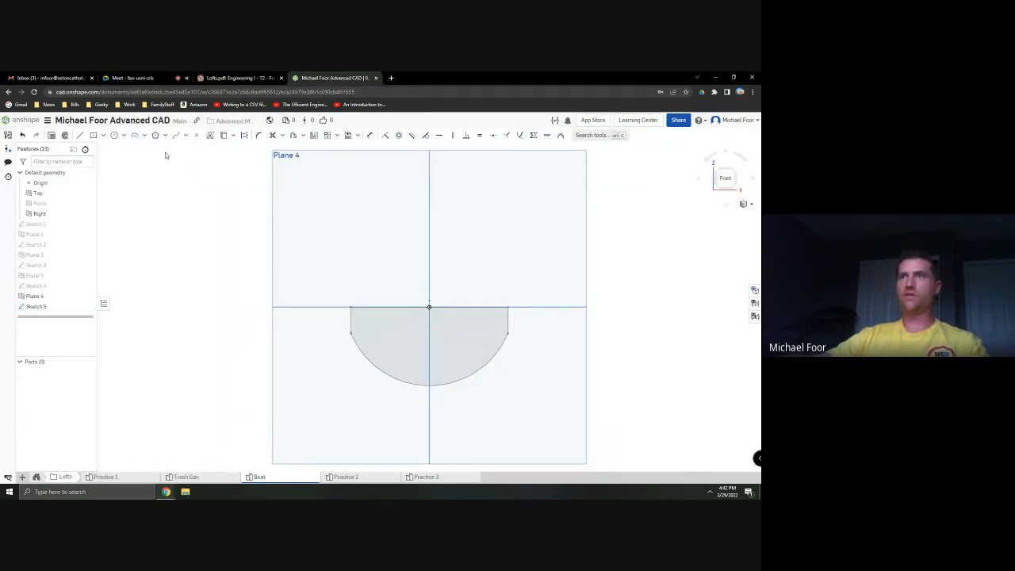
Show Sketch 4, Sketch 3 and Plane 1 to compare the hull profiles in 3D, and hide both sketches again
{"action": "mouse_move", "coordinate": [235, 251]}
{"action": "right_mouse_down"}
{"action": "mouse_move", "coordinate": [263, 256]}
{"action": "mouse_move", "coordinate": [245, 253]}
{"action": "right_mouse_up"}
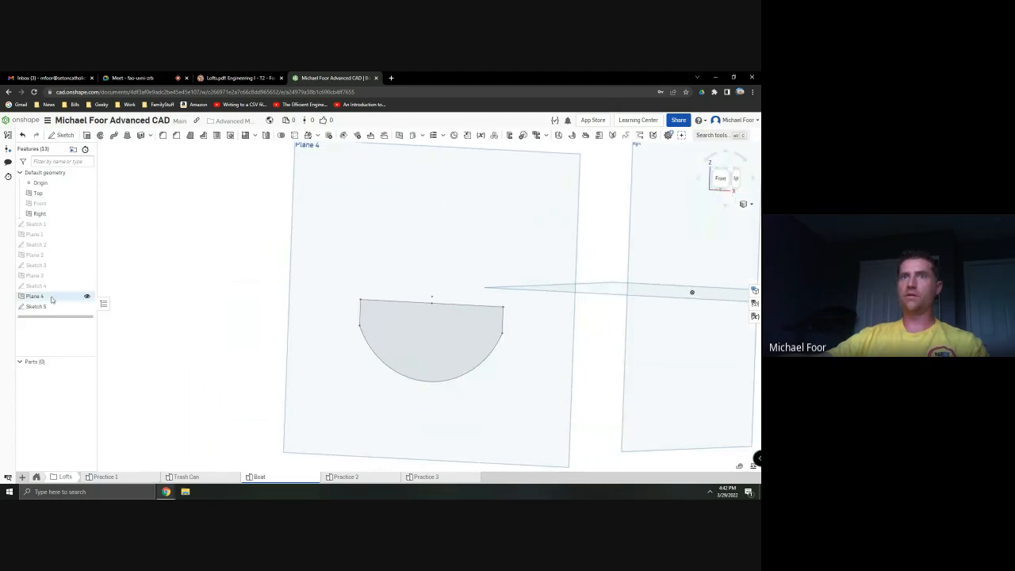
{"action": "left_click", "coordinate": [88, 286]}
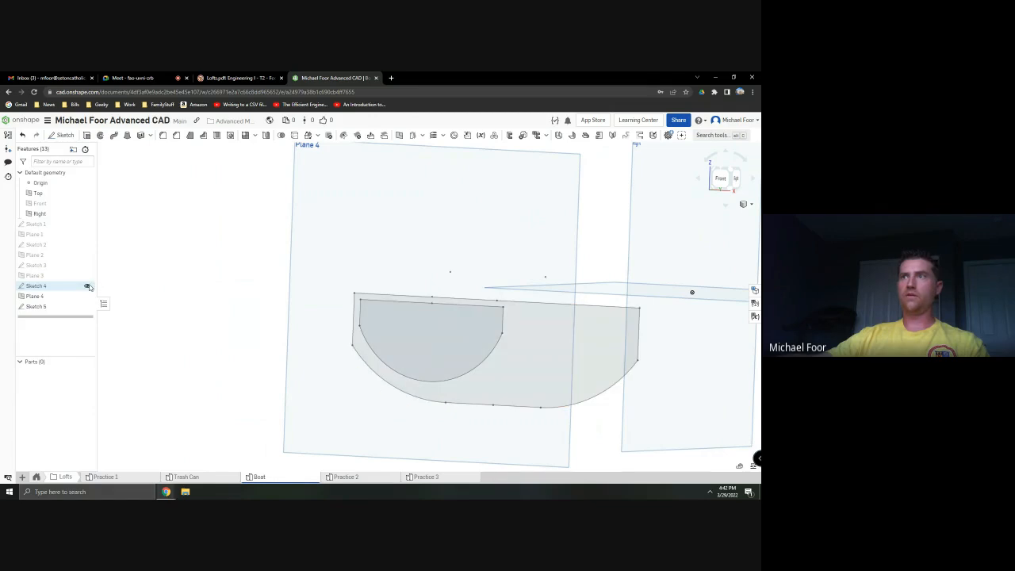
{"action": "mouse_move", "coordinate": [111, 289]}
{"action": "right_mouse_down"}
{"action": "mouse_move", "coordinate": [199, 294]}
{"action": "mouse_move", "coordinate": [178, 290]}
{"action": "right_mouse_up"}
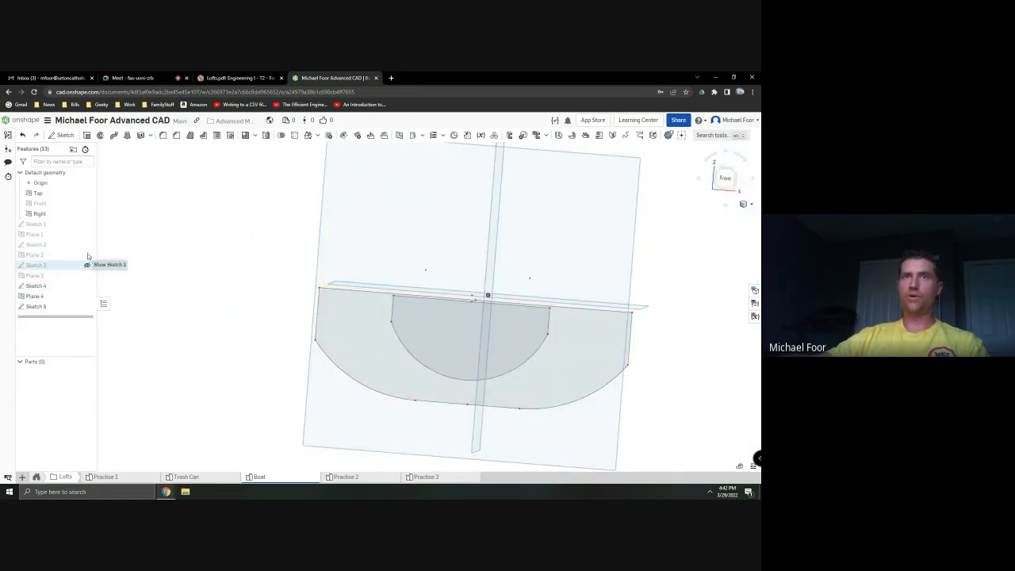
{"action": "left_click", "coordinate": [87, 264]}
{"action": "left_click", "coordinate": [87, 234]}
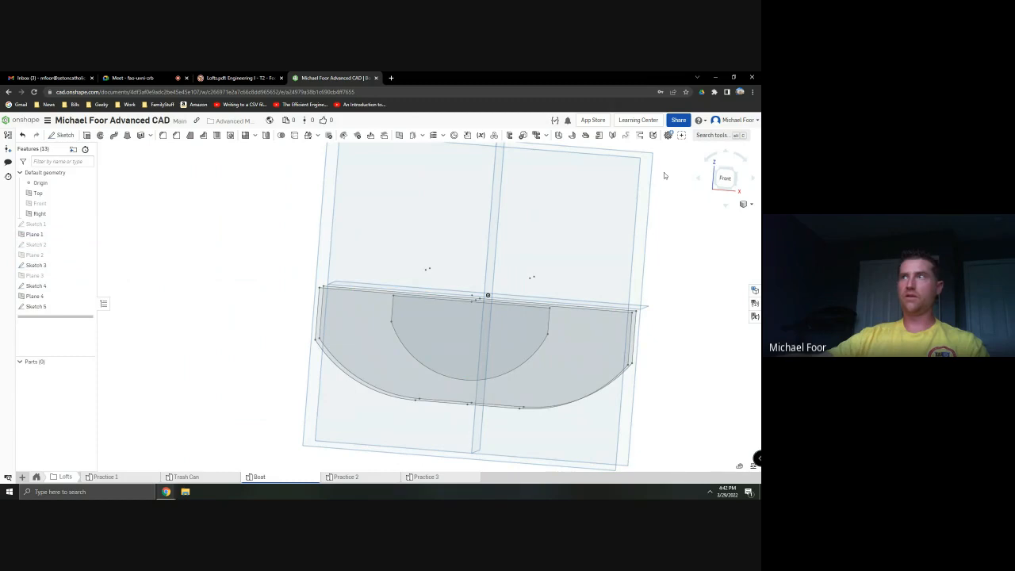
{"action": "left_click", "coordinate": [724, 178]}
{"action": "right_click_drag", "start_coordinate": [443, 310], "coordinate": [432, 316]}
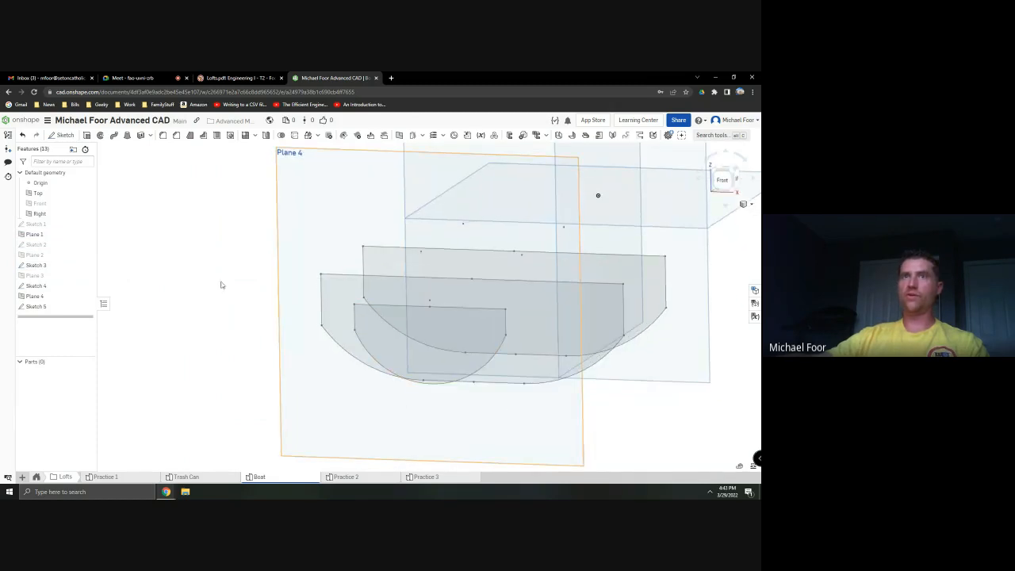
{"action": "left_click", "coordinate": [87, 265]}
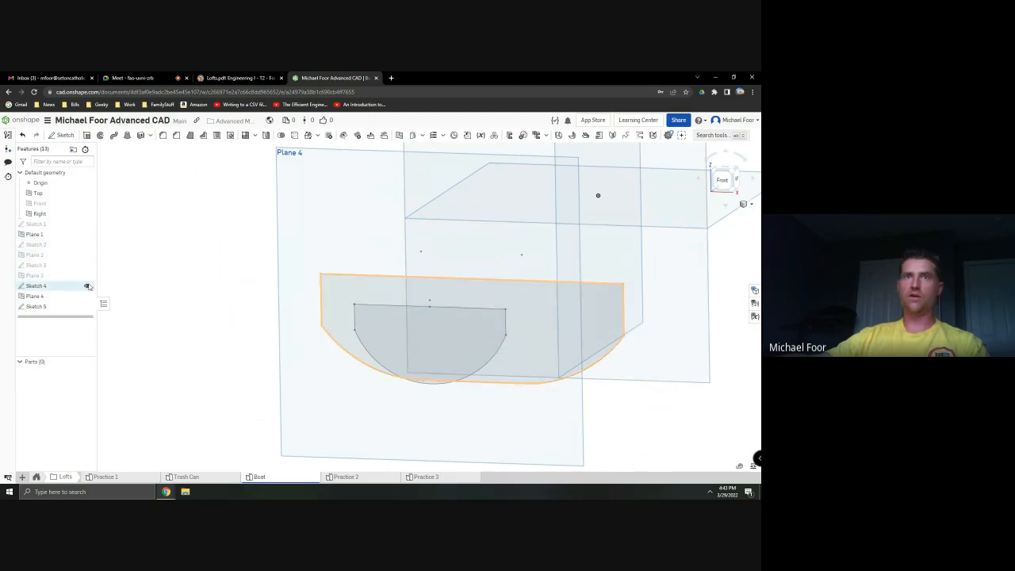
{"action": "left_click", "coordinate": [87, 285]}
{"action": "scroll", "coordinate": [148, 278], "scroll_direction": "down", "scroll_amount": 3}
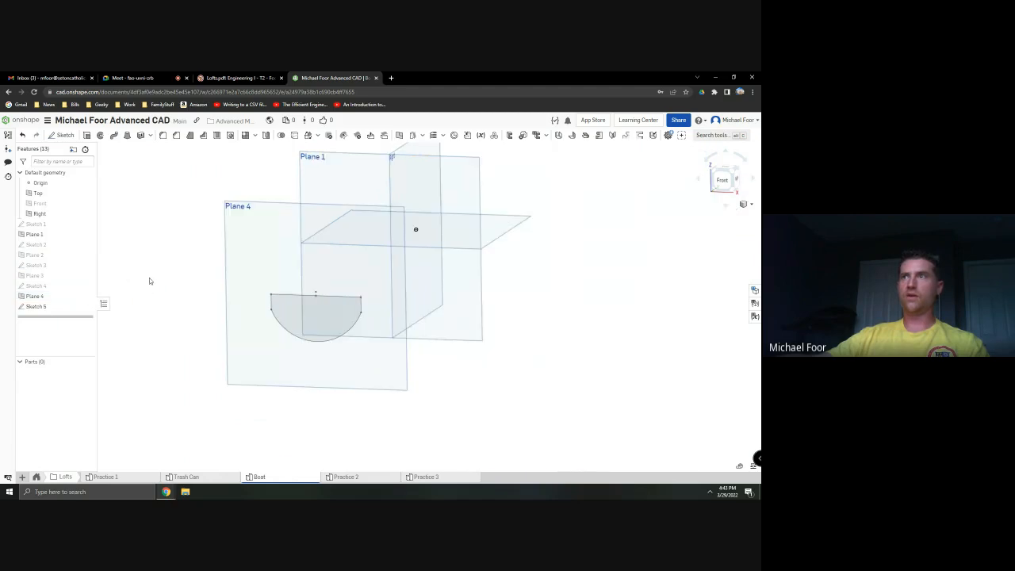
Check the plane 5 page in the PDF and create a plane offset 1.5 inches from Plane 4
{"action": "key", "text": "alt+Tab"}
{"action": "scroll", "coordinate": [257, 298], "scroll_direction": "down", "scroll_amount": 3}
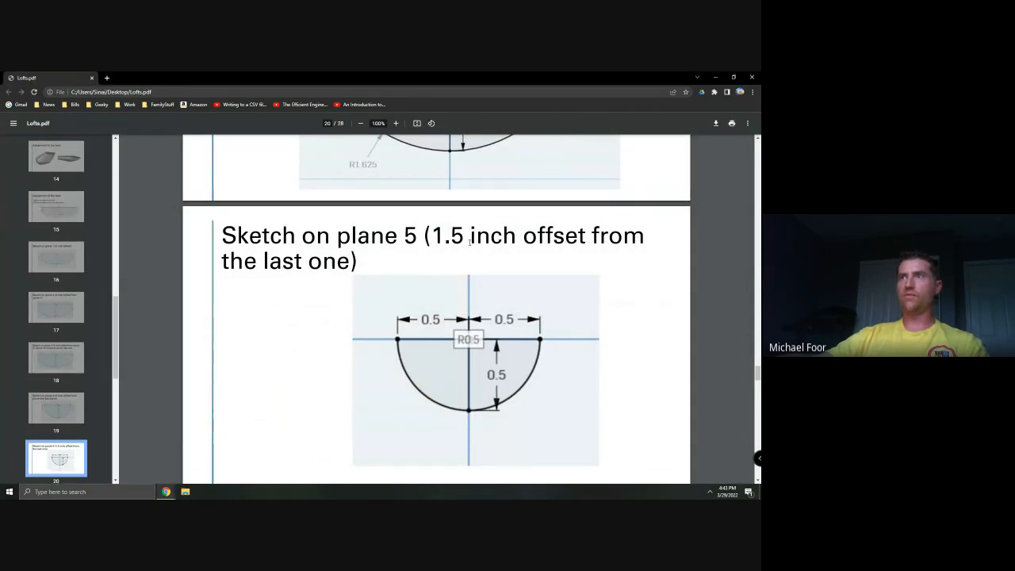
{"action": "key", "text": "alt+Tab"}
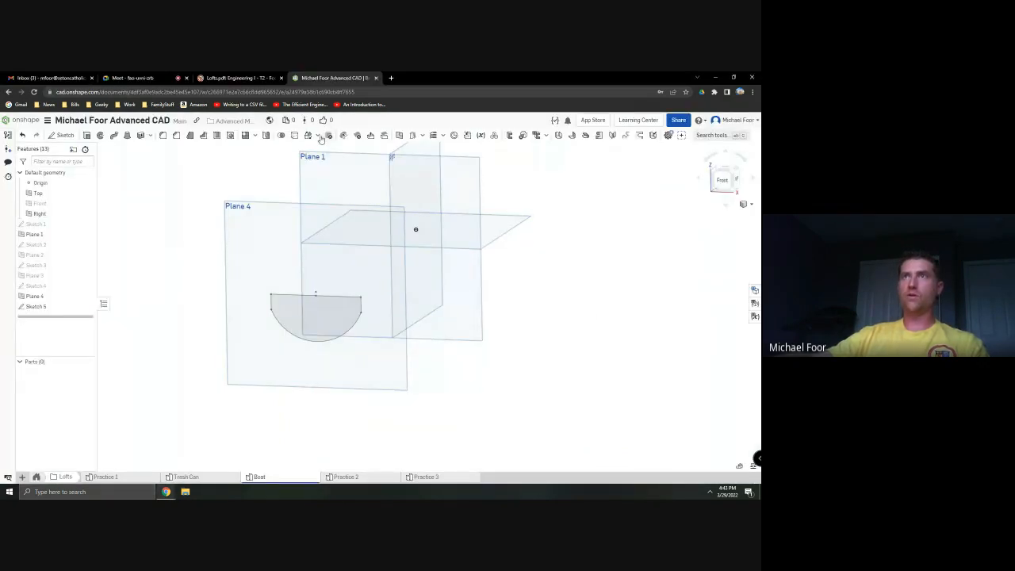
{"action": "key", "text": "p"}
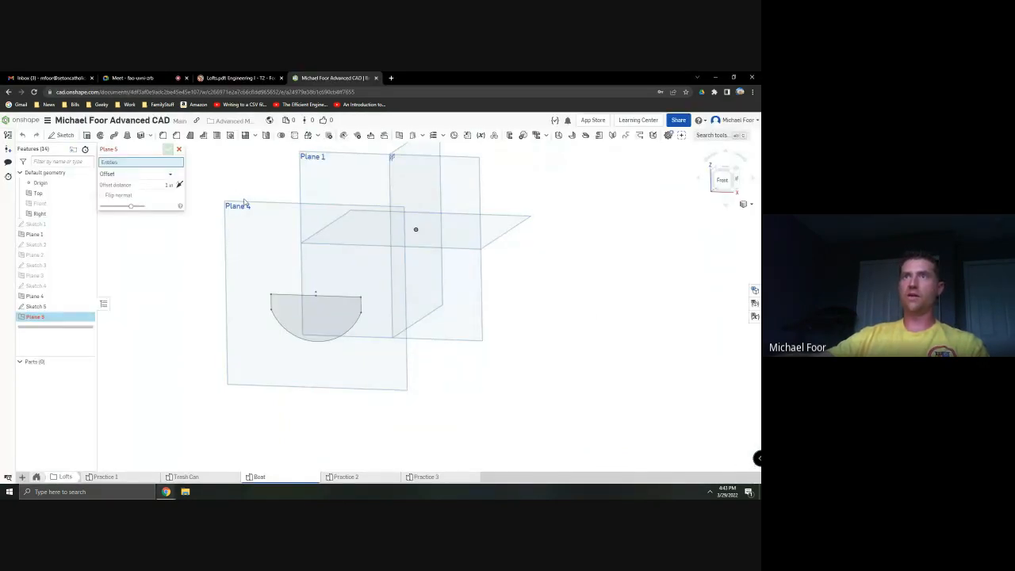
{"action": "left_click", "coordinate": [247, 208]}
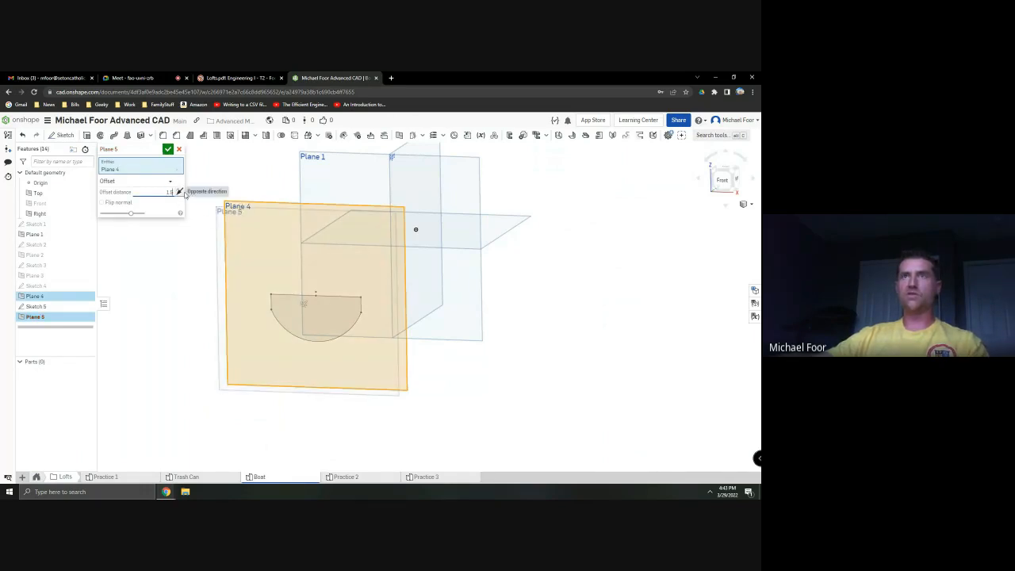
{"action": "left_click", "coordinate": [168, 149]}
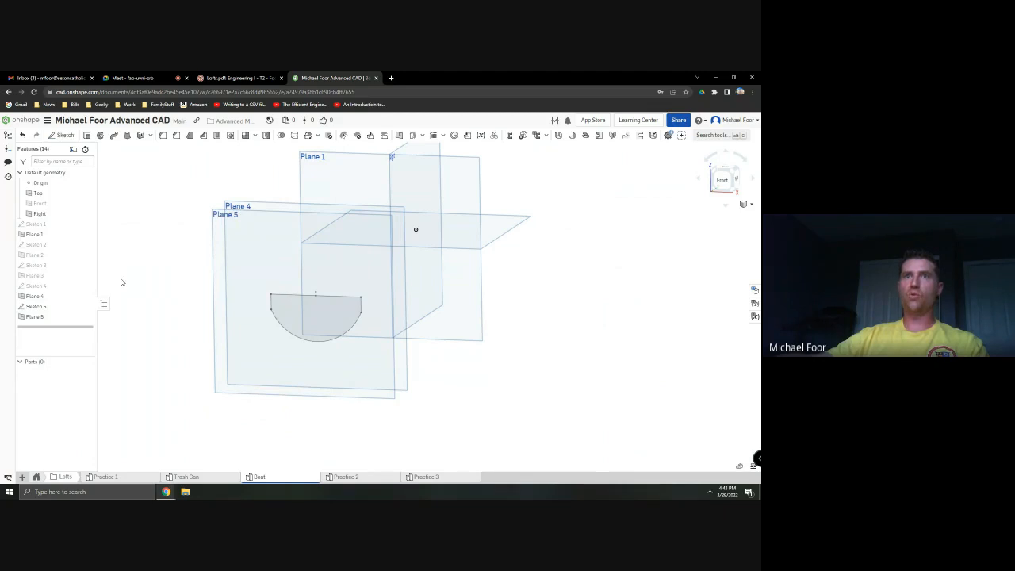
Hide Sketch 5 and Plane 4, and start a new sketch on Plane 5 in the front view
{"action": "left_click", "coordinate": [88, 306]}
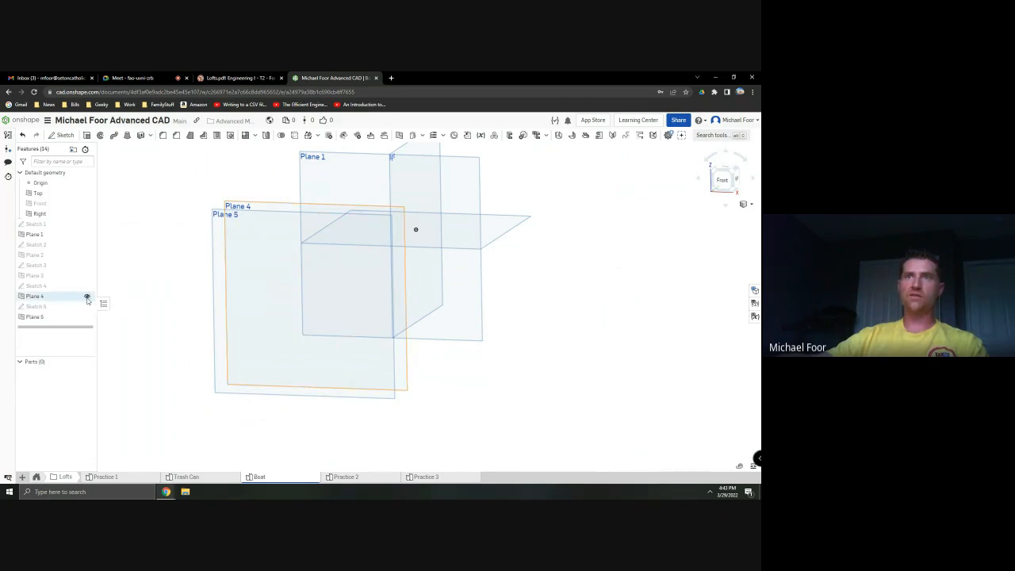
{"action": "left_click", "coordinate": [88, 296]}
{"action": "left_click", "coordinate": [76, 135]}
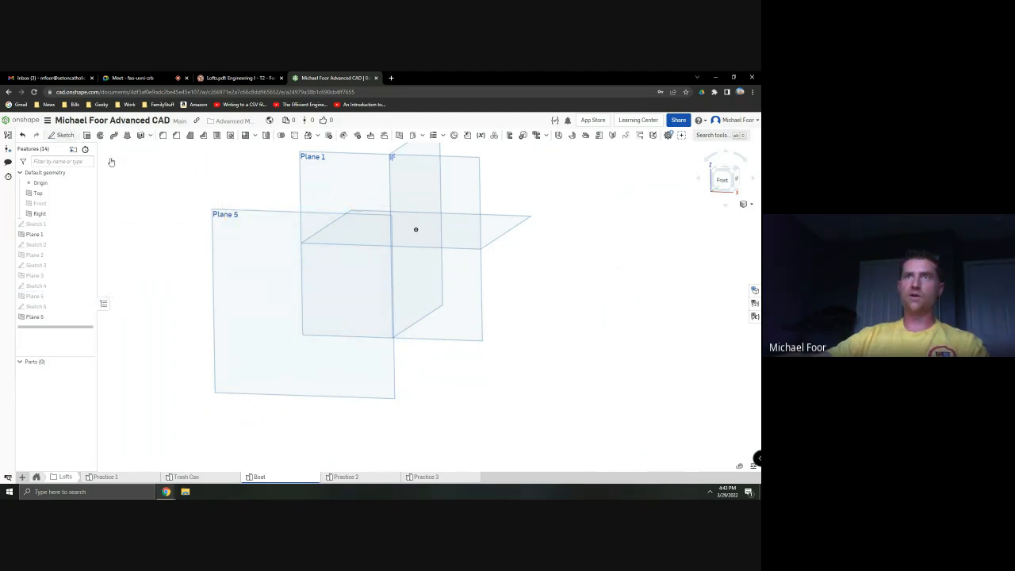
{"action": "left_click", "coordinate": [719, 184]}
Review the plane 5 profile and its dimensions in the PDF and return to the Onshape sketch
{"action": "key", "text": "alt+Tab"}
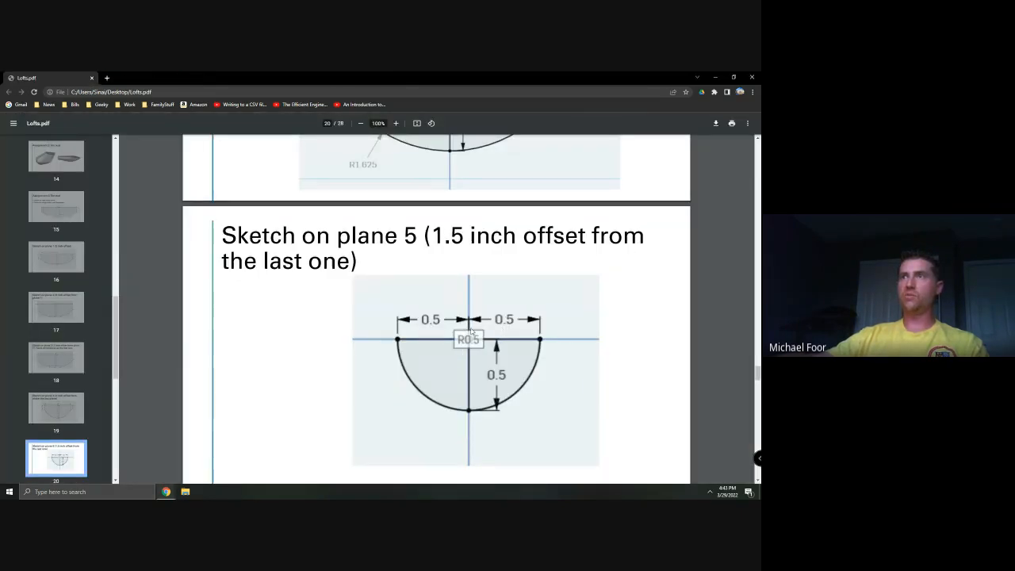
{"action": "scroll", "coordinate": [471, 333], "scroll_direction": "up", "scroll_amount": 2}
{"action": "scroll", "coordinate": [472, 325], "scroll_direction": "down", "scroll_amount": 3}
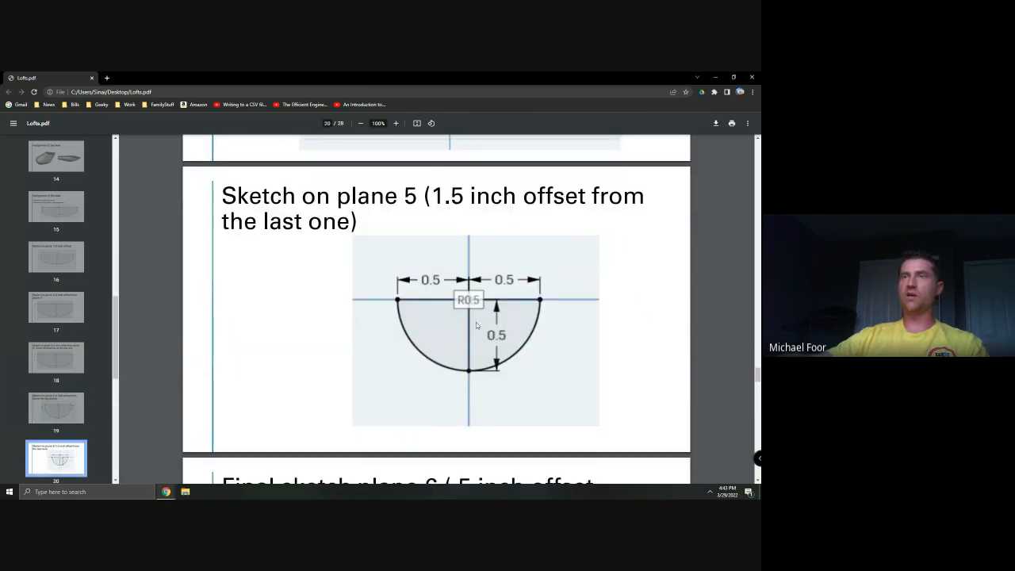
{"action": "key", "text": "alt+Tab"}
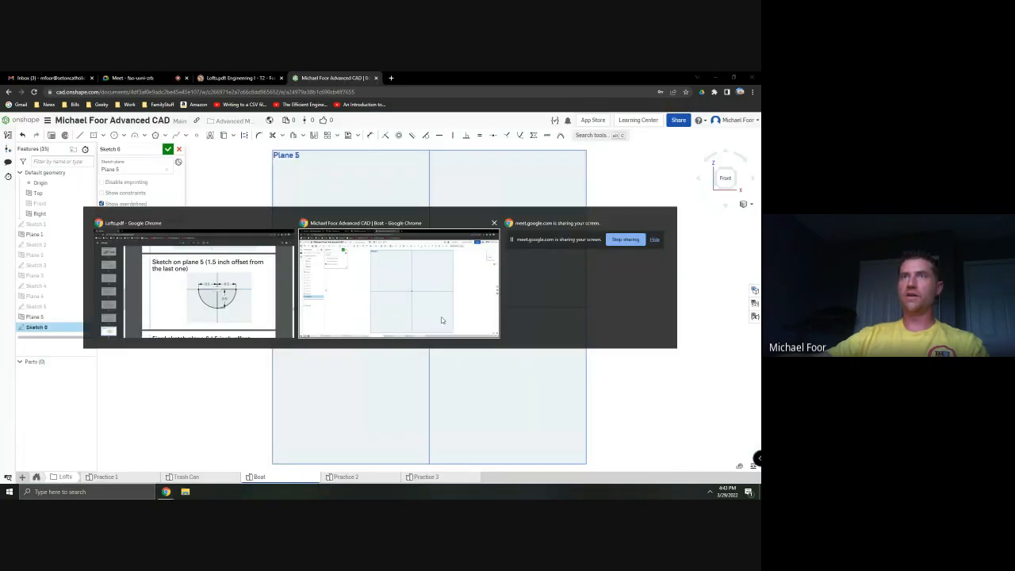
Draw two horizontal lines from the origin on Plane 5, one to each side, each 0.5 inch long
{"action": "key", "text": "l"}
{"action": "key", "text": "alt+Tab"}
{"action": "key", "text": "alt+Tab"}
{"action": "left_click", "coordinate": [429, 307]}
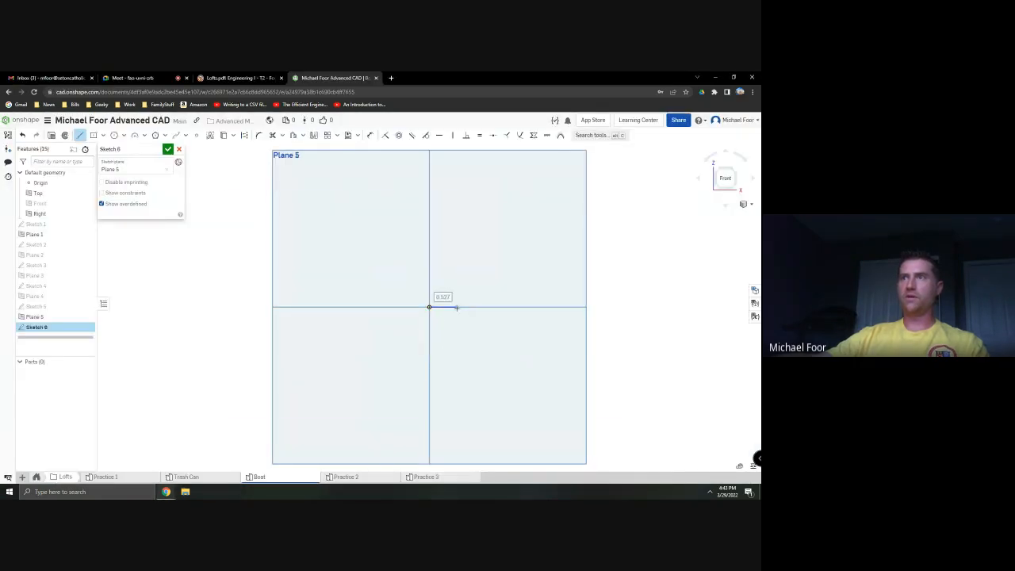
{"action": "left_click", "coordinate": [456, 307]}
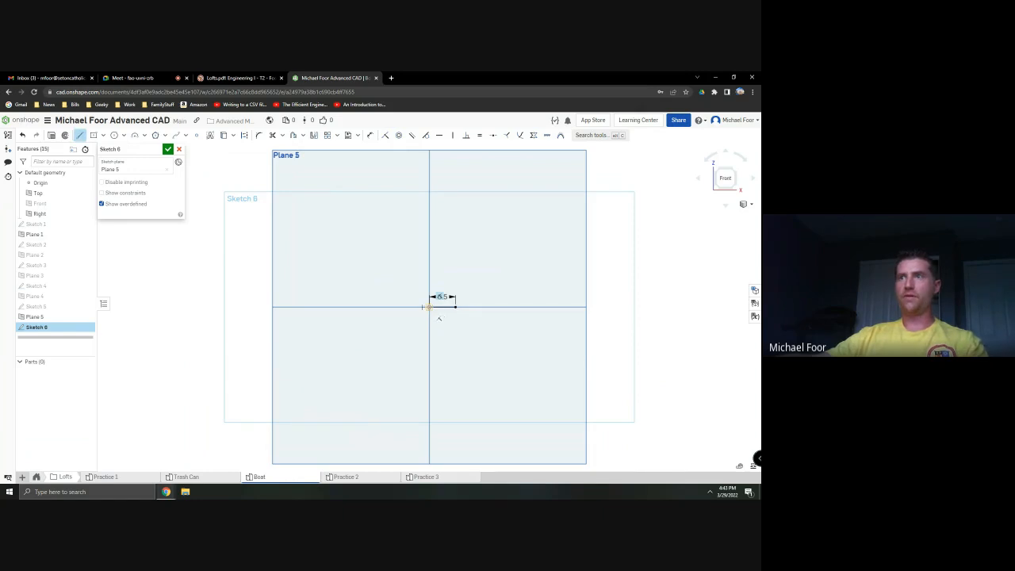
{"action": "left_click", "coordinate": [404, 307]}
{"action": "key", "text": "Escape"}
{"action": "key", "text": "alt+Tab"}
{"action": "key", "text": "alt+Tab"}
Draw a vertical line 0.5 inch long straight down from the origin as the depth guide
{"action": "key", "text": "l"}
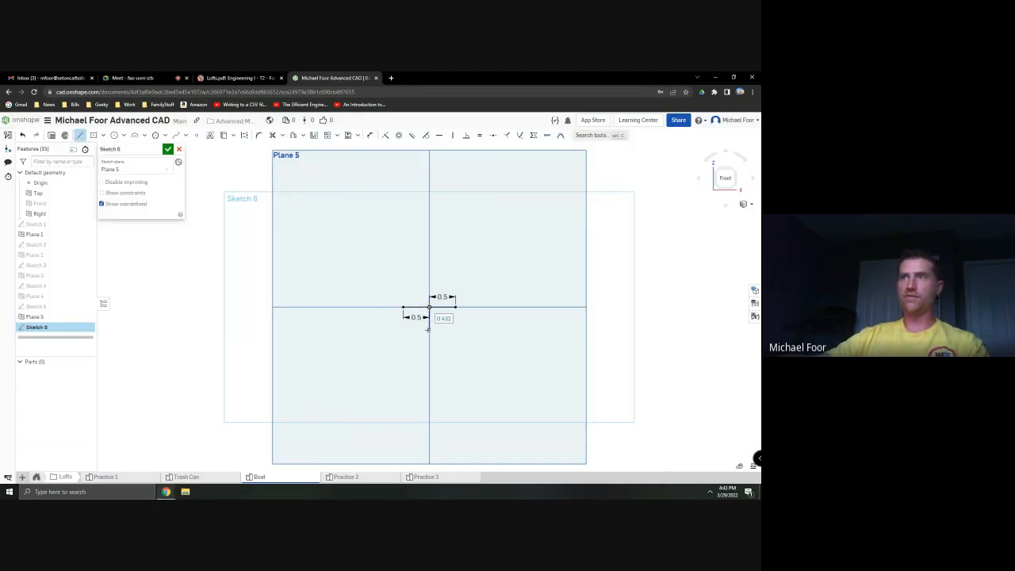
{"action": "key", "text": "Tab"}
{"action": "type", "text": "0.5"}
{"action": "key", "text": "Return"}
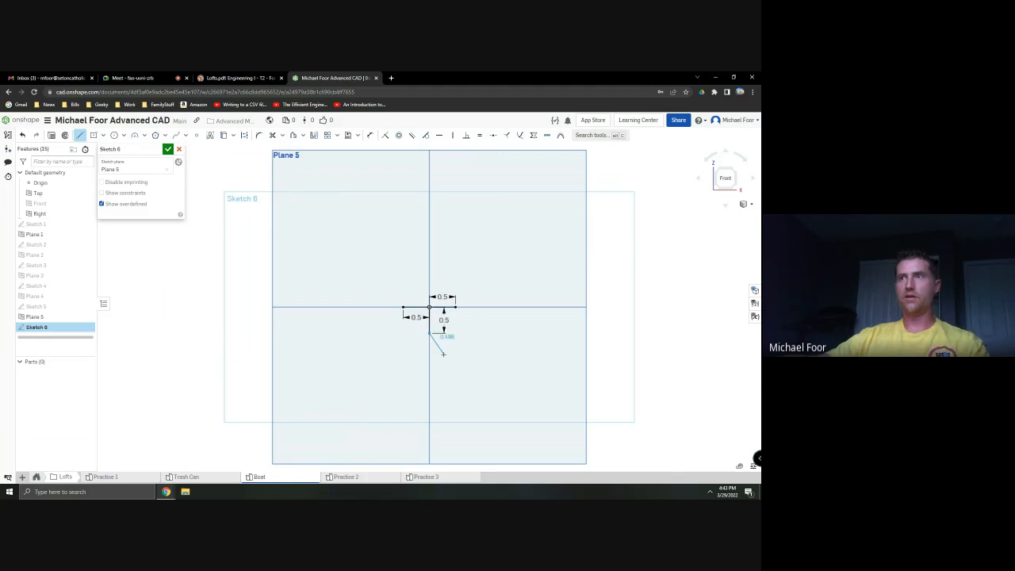
{"action": "key", "text": "Escape"}
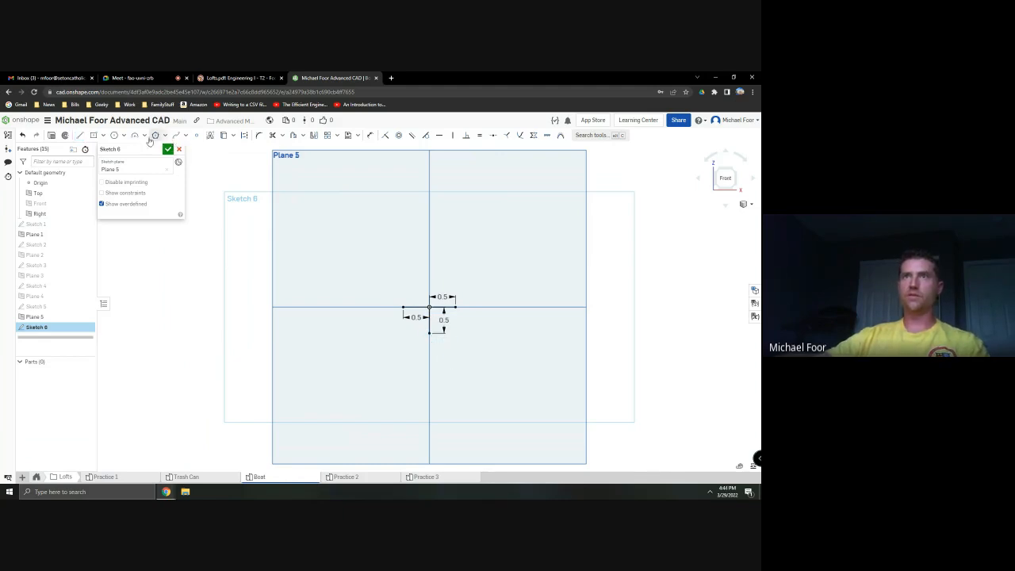
Draw a three-point arc through the outer ends of the three lines, then delete the vertical guide line and accept the sketch
{"action": "left_click", "coordinate": [137, 136]}
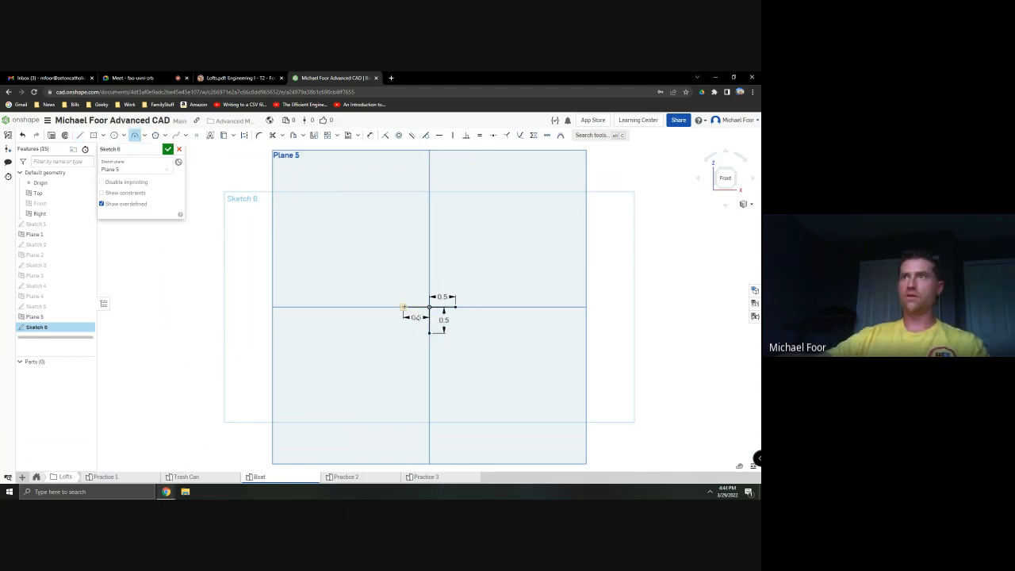
{"action": "left_click", "coordinate": [455, 307]}
{"action": "left_click", "coordinate": [429, 331]}
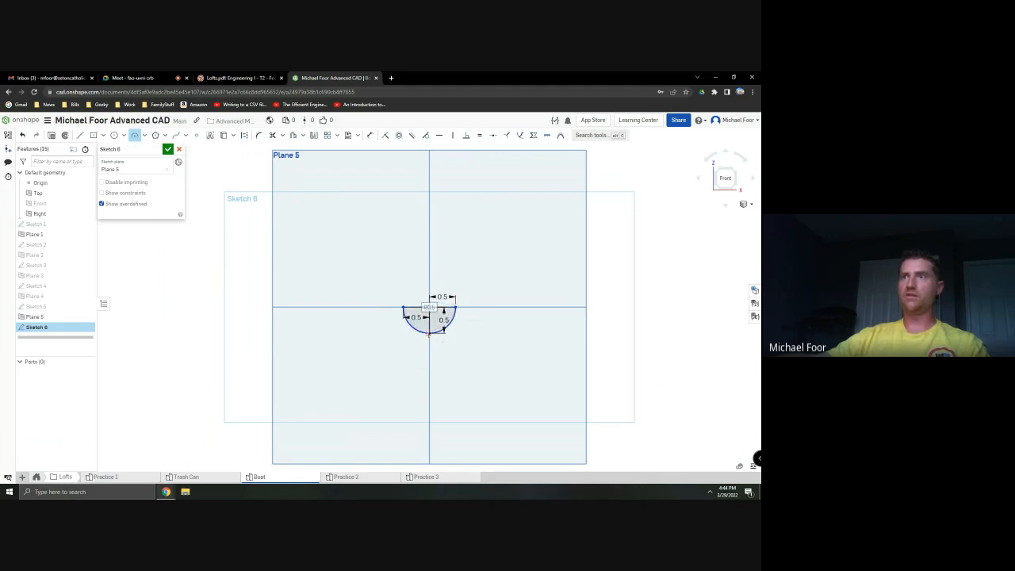
{"action": "left_click", "coordinate": [430, 328]}
{"action": "left_click", "coordinate": [498, 361]}
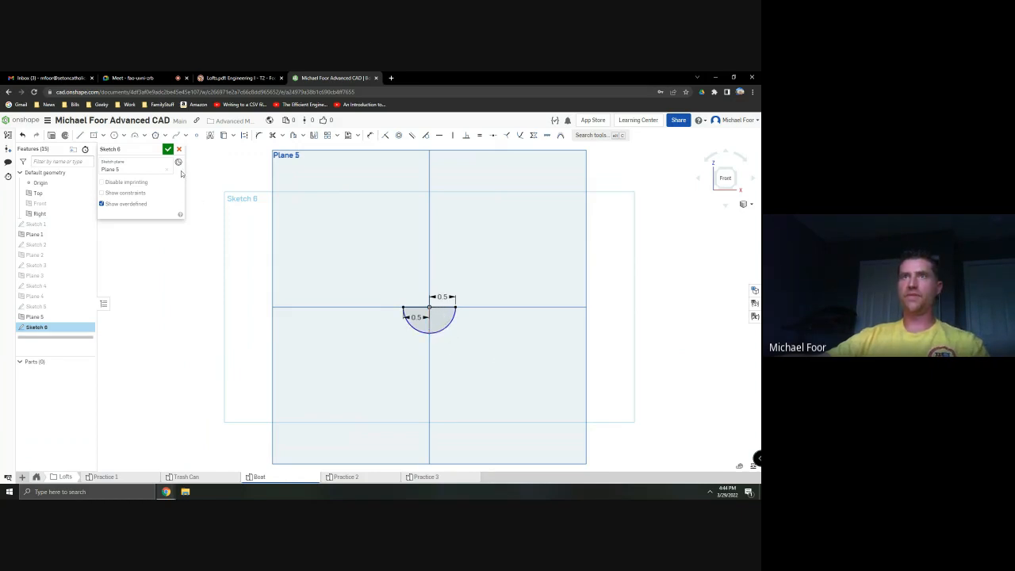
{"action": "left_click", "coordinate": [168, 151]}
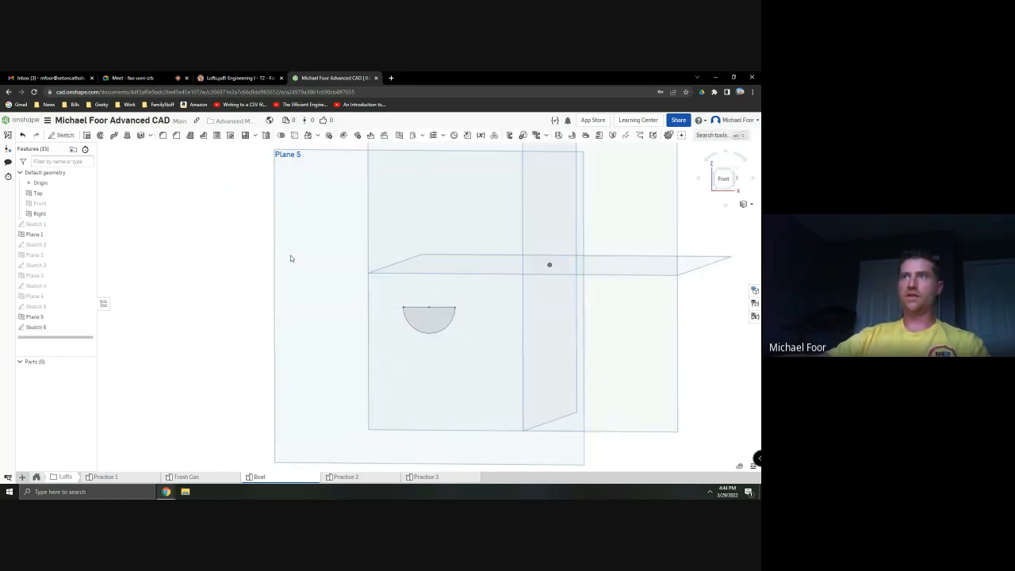
Check the plane 6 page in the PDF and create a plane offset 0.5 inch from Plane 5
{"action": "key", "text": "alt+Tab"}
{"action": "scroll", "coordinate": [289, 262], "scroll_direction": "down", "scroll_amount": 5}
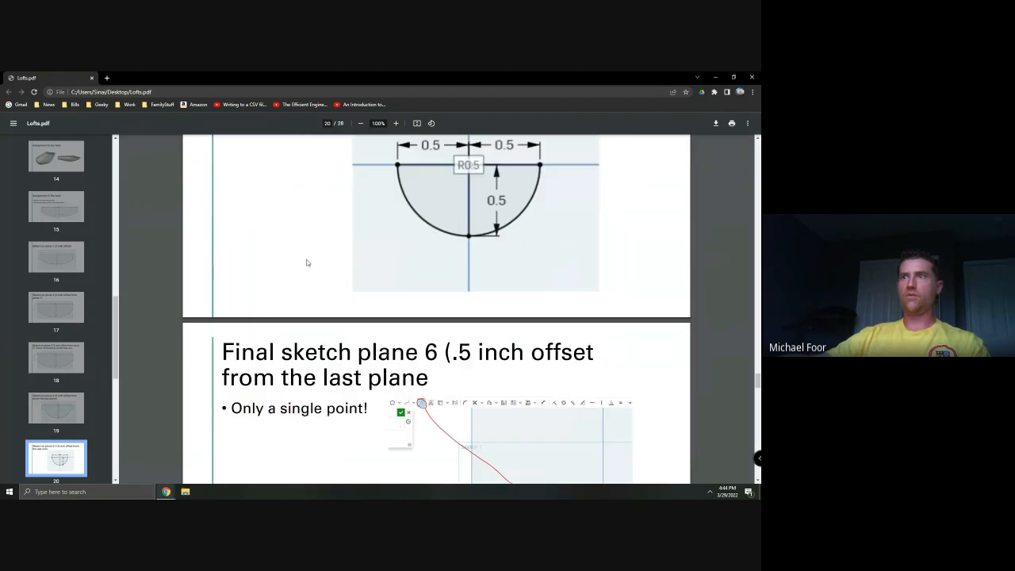
{"action": "scroll", "coordinate": [304, 259], "scroll_direction": "down", "scroll_amount": 1}
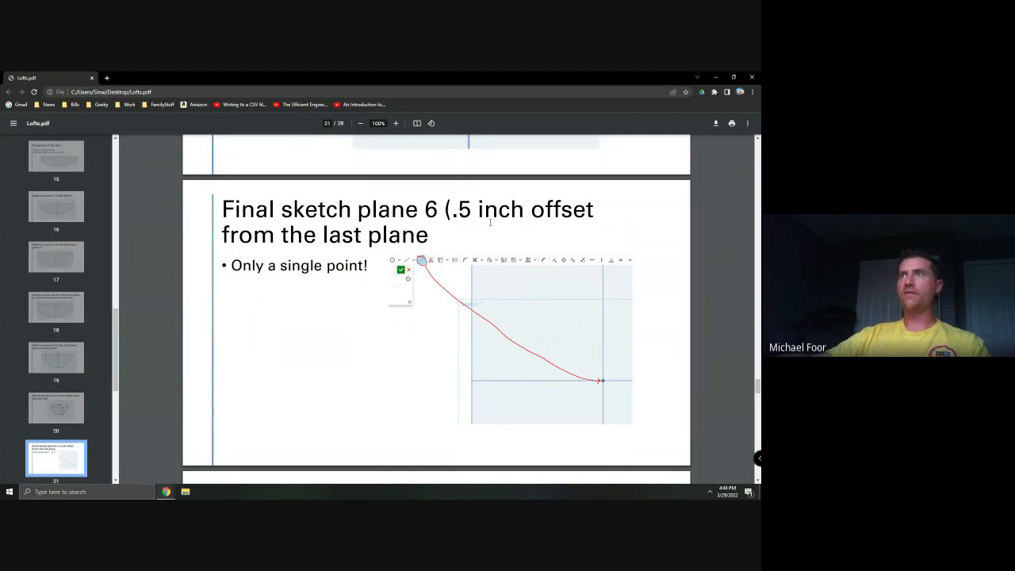
{"action": "key", "text": "alt+Tab"}
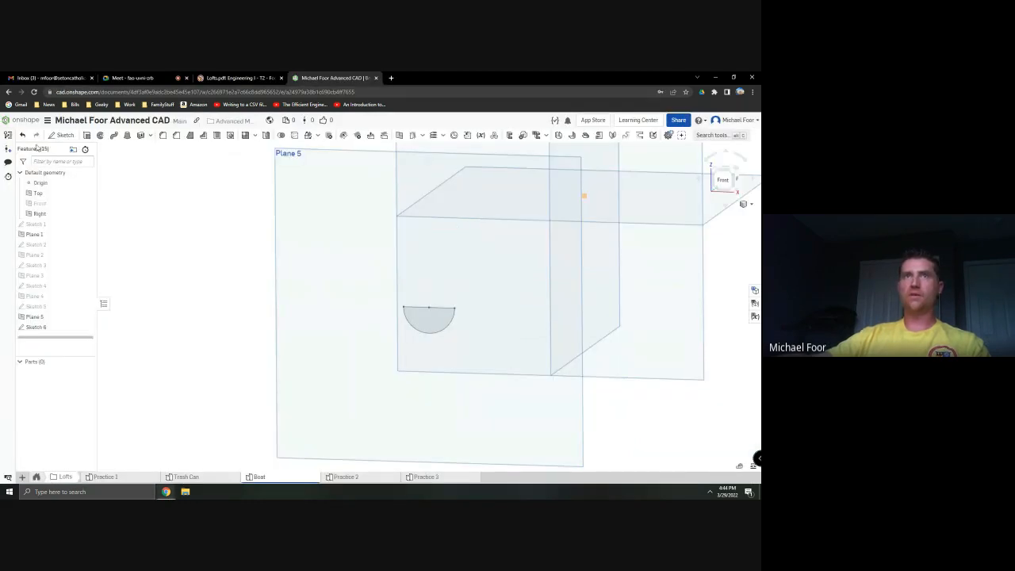
{"action": "left_click", "coordinate": [399, 135]}
{"action": "left_click", "coordinate": [337, 155]}
{"action": "left_click", "coordinate": [162, 192]}
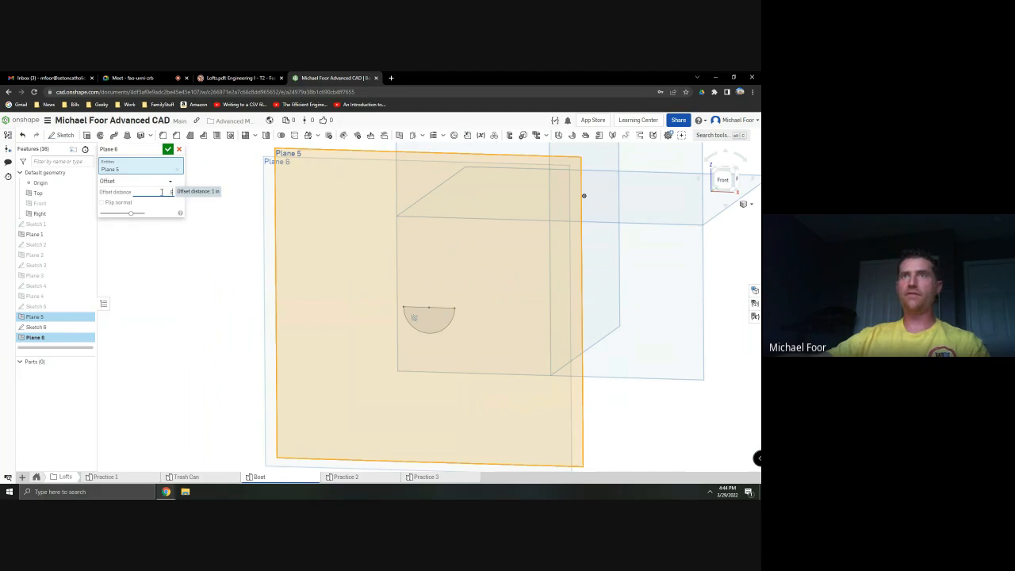
{"action": "left_click", "coordinate": [169, 149]}
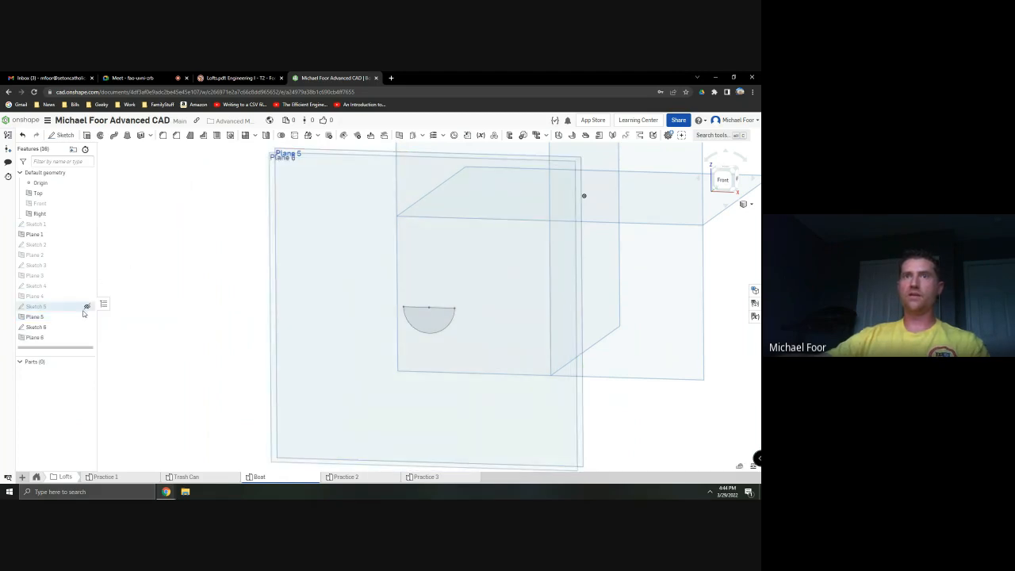
Hide Plane 5 and Sketch 6, and start a new sketch on Plane 6 in the front view
{"action": "left_click", "coordinate": [86, 316]}
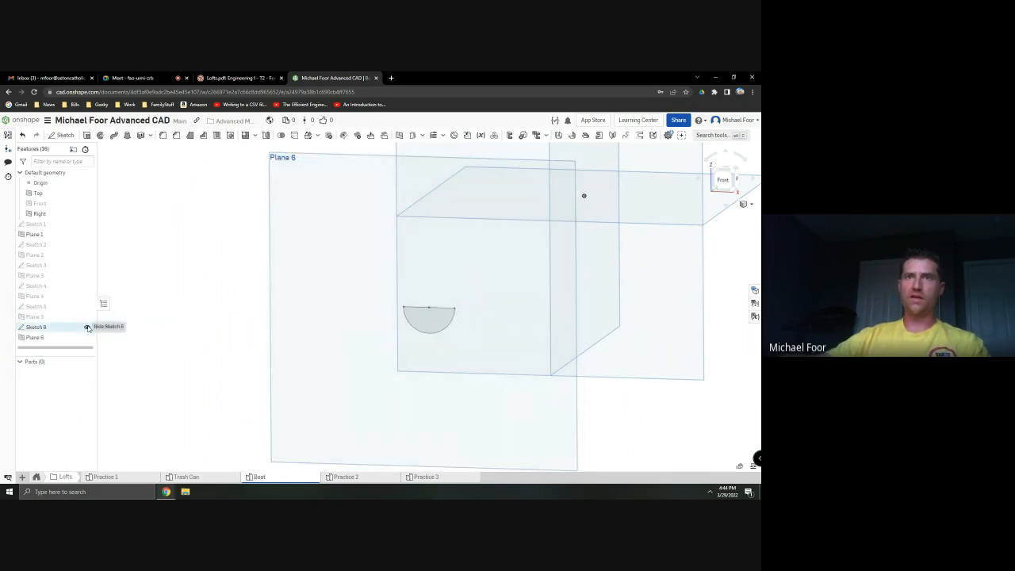
{"action": "left_click", "coordinate": [88, 328]}
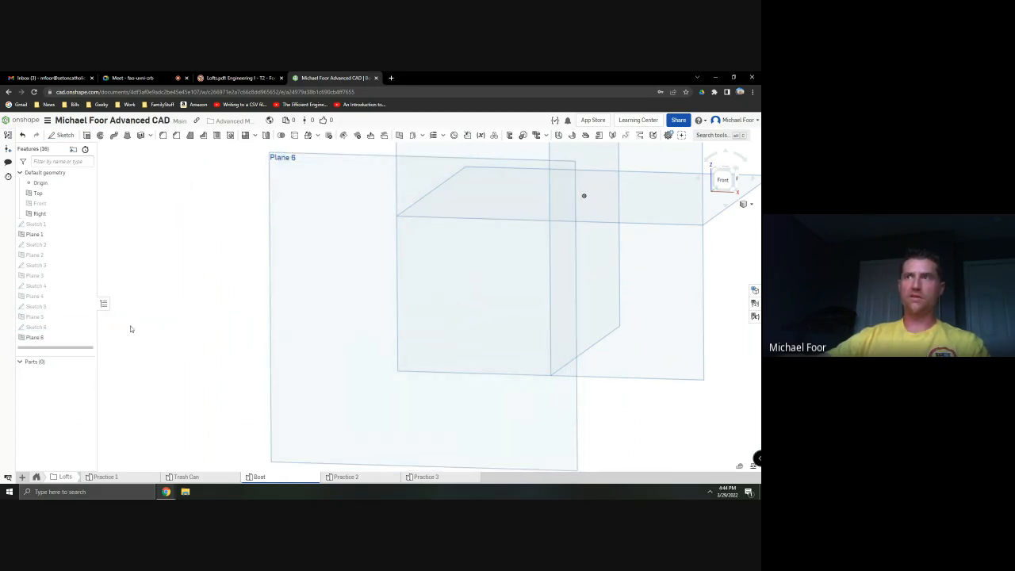
{"action": "left_click", "coordinate": [62, 135]}
{"action": "left_click", "coordinate": [270, 177]}
{"action": "left_click", "coordinate": [718, 181]}
Review the single-point instructions for plane 6 and the finished toy boat picture in the PDF
{"action": "key", "text": "alt+Tab"}
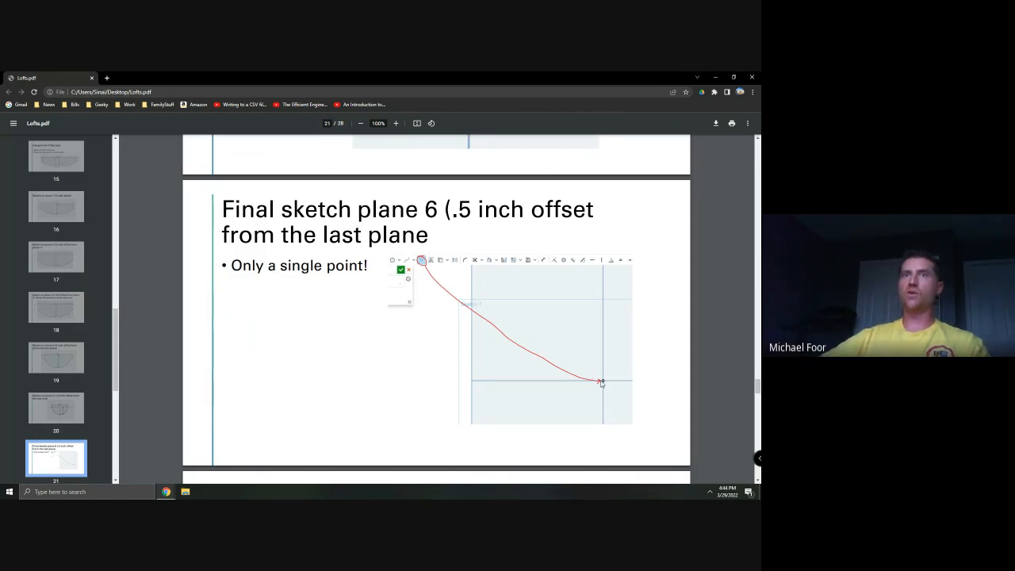
{"action": "scroll", "coordinate": [55, 341], "scroll_direction": "down", "scroll_amount": 3}
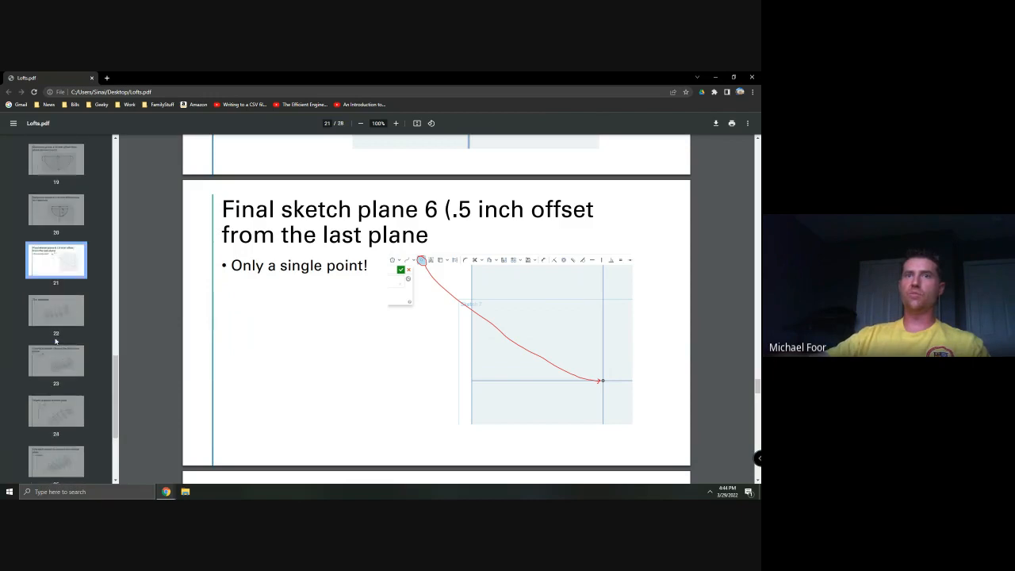
{"action": "scroll", "coordinate": [56, 341], "scroll_direction": "down", "scroll_amount": 1}
{"action": "scroll", "coordinate": [54, 347], "scroll_direction": "up", "scroll_amount": 3}
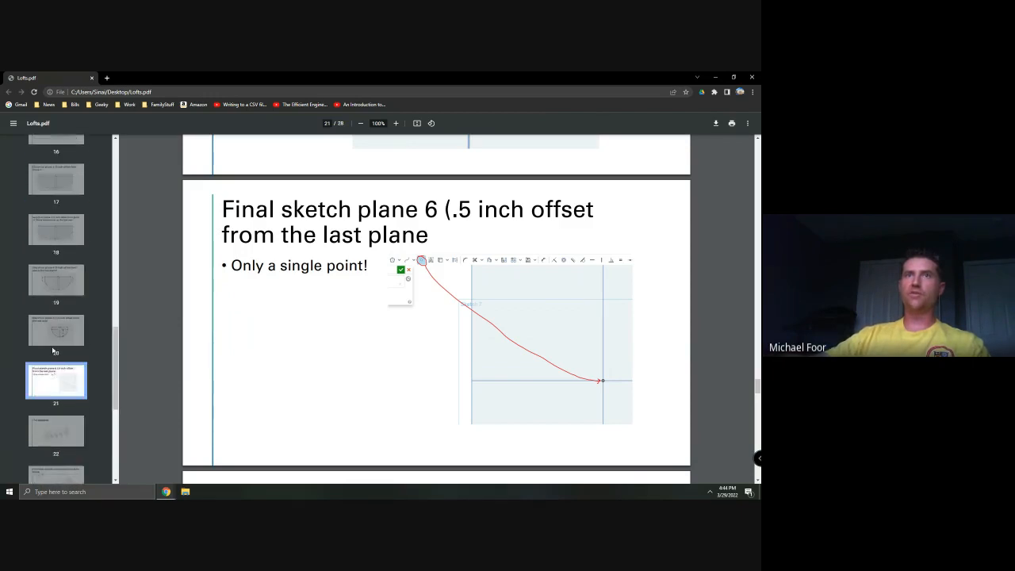
{"action": "scroll", "coordinate": [54, 349], "scroll_direction": "up", "scroll_amount": 5}
{"action": "left_click", "coordinate": [56, 344]}
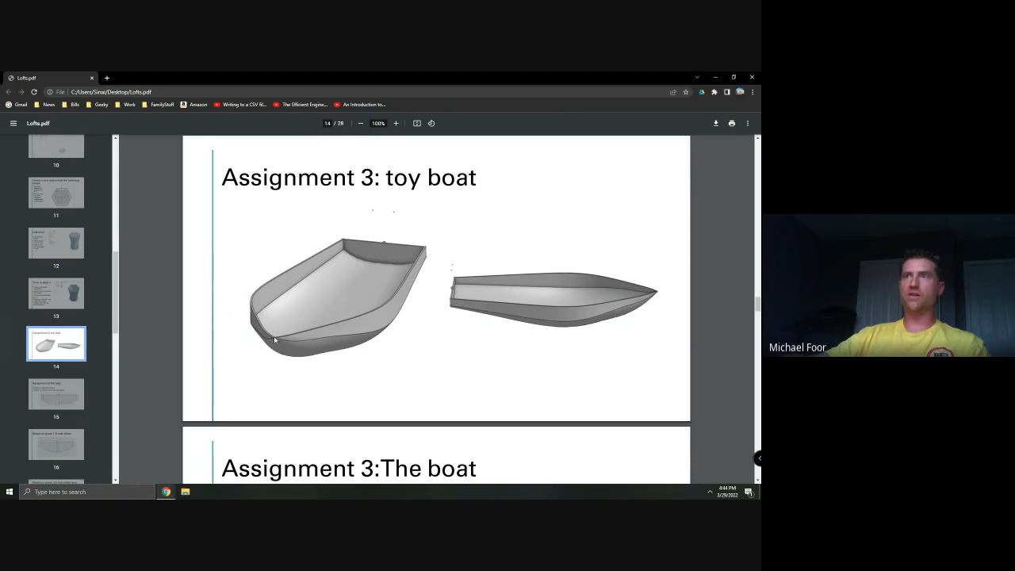
{"action": "scroll", "coordinate": [66, 346], "scroll_direction": "down", "scroll_amount": 5}
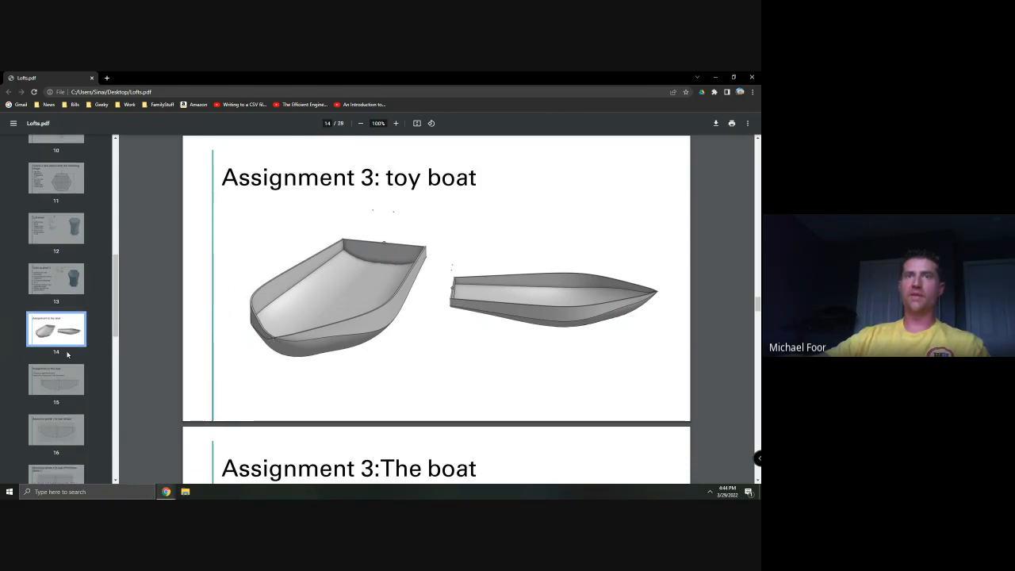
{"action": "scroll", "coordinate": [62, 318], "scroll_direction": "down", "scroll_amount": 1}
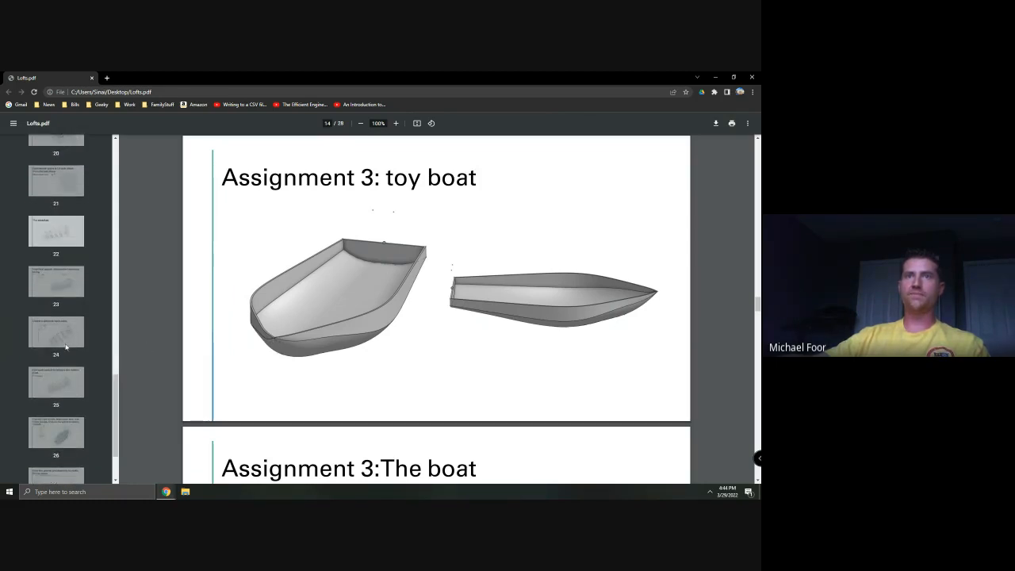
{"action": "left_click", "coordinate": [56, 261]}
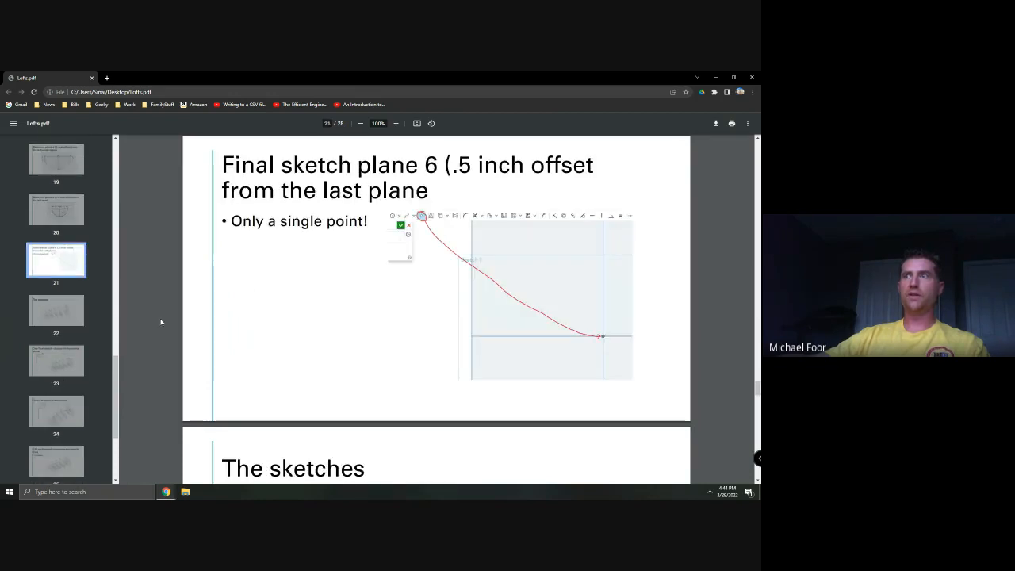
Return to the Onshape sketch on Plane 6, place a single point at the origin and accept the sketch
{"action": "key", "text": "alt+Tab"}
{"action": "right_click_drag", "start_coordinate": [266, 275], "coordinate": [257, 287]}
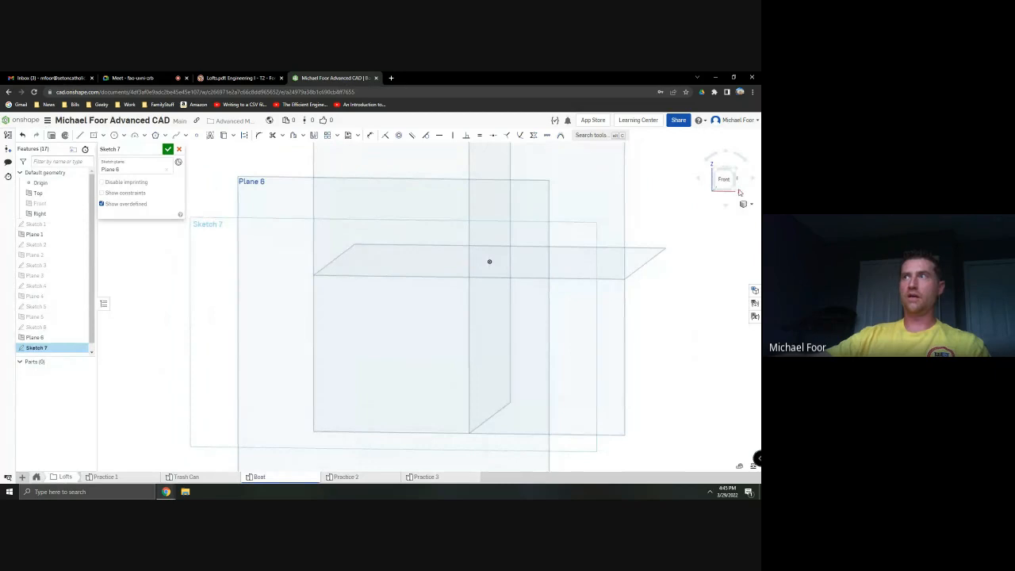
{"action": "left_click", "coordinate": [724, 182]}
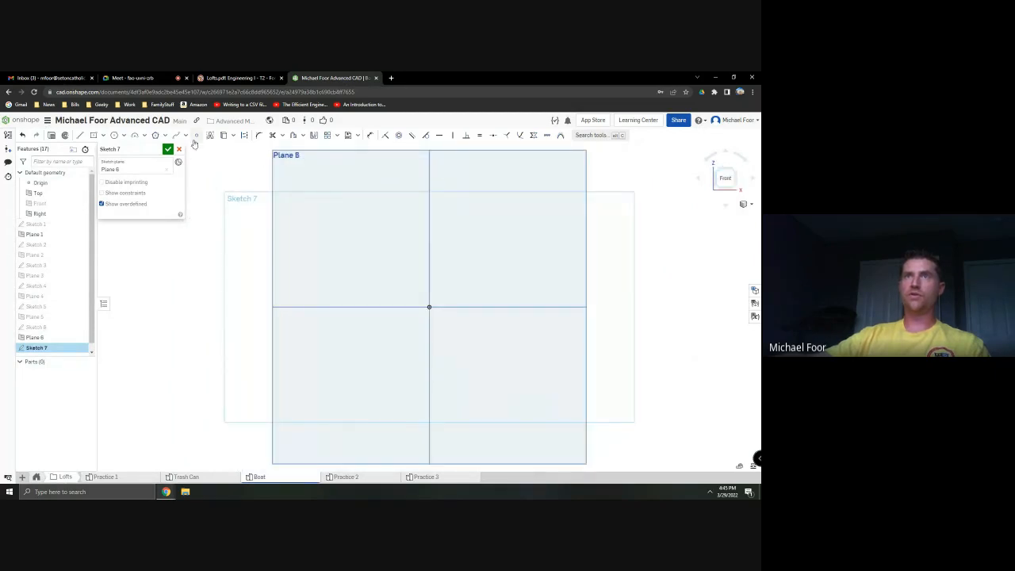
{"action": "left_click", "coordinate": [196, 137]}
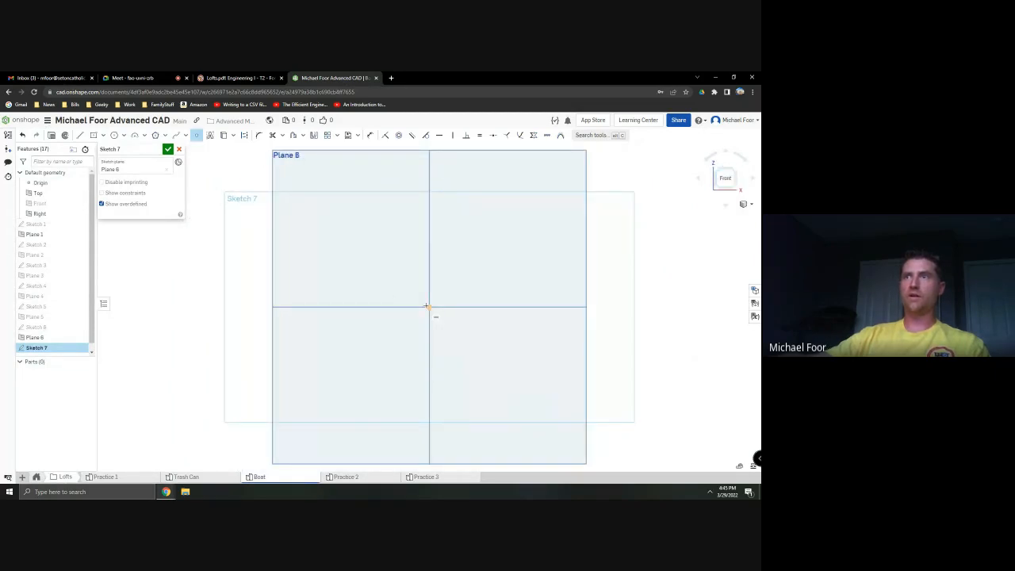
{"action": "left_click", "coordinate": [167, 150]}
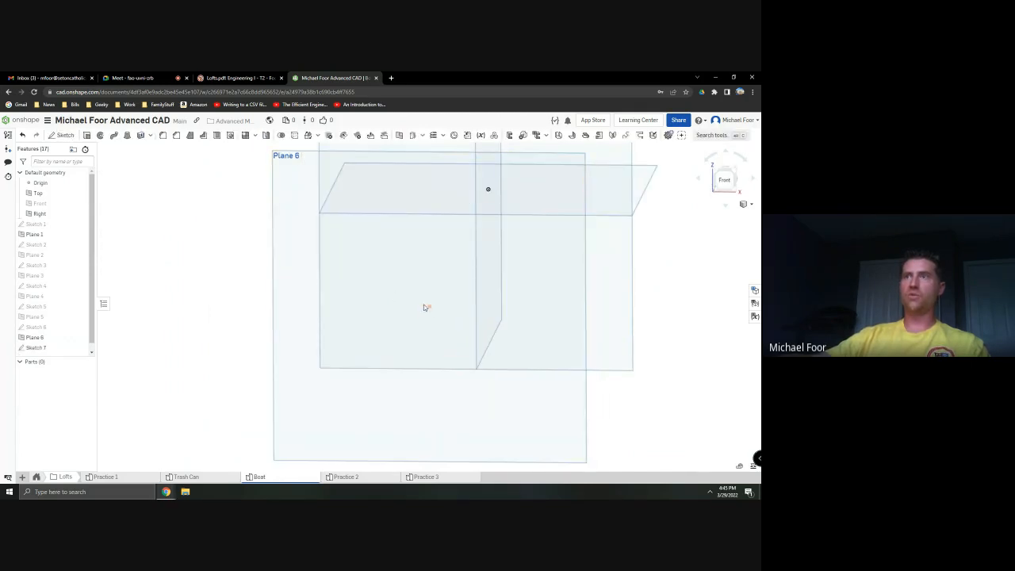
Check the PDF's page on the sketches, and show Sketches 1 through 6 in Onshape to view all hull profiles in 3D
{"action": "key", "text": "alt+Tab"}
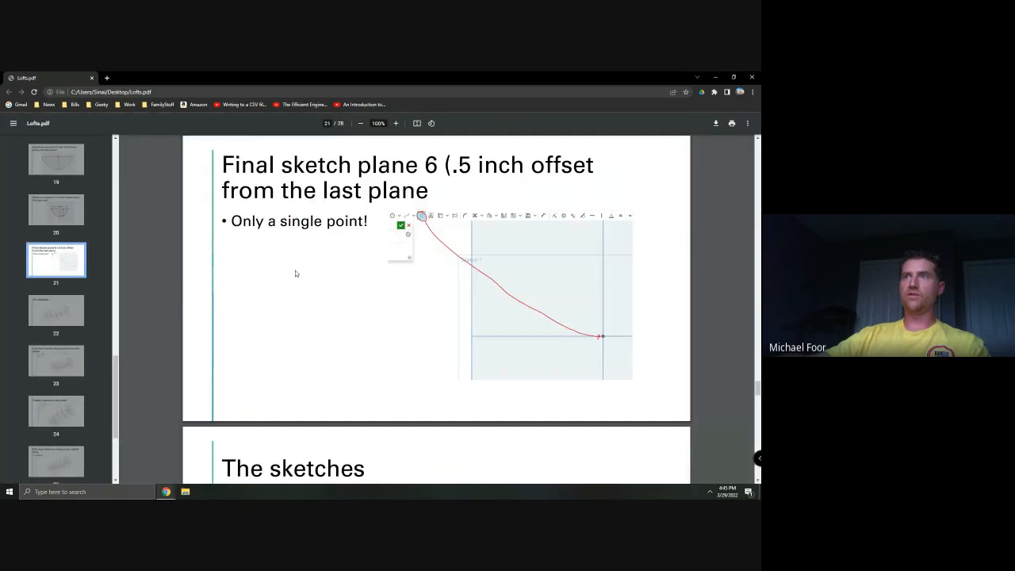
{"action": "scroll", "coordinate": [357, 294], "scroll_direction": "down", "scroll_amount": 3}
{"action": "key", "text": "alt+Tab"}
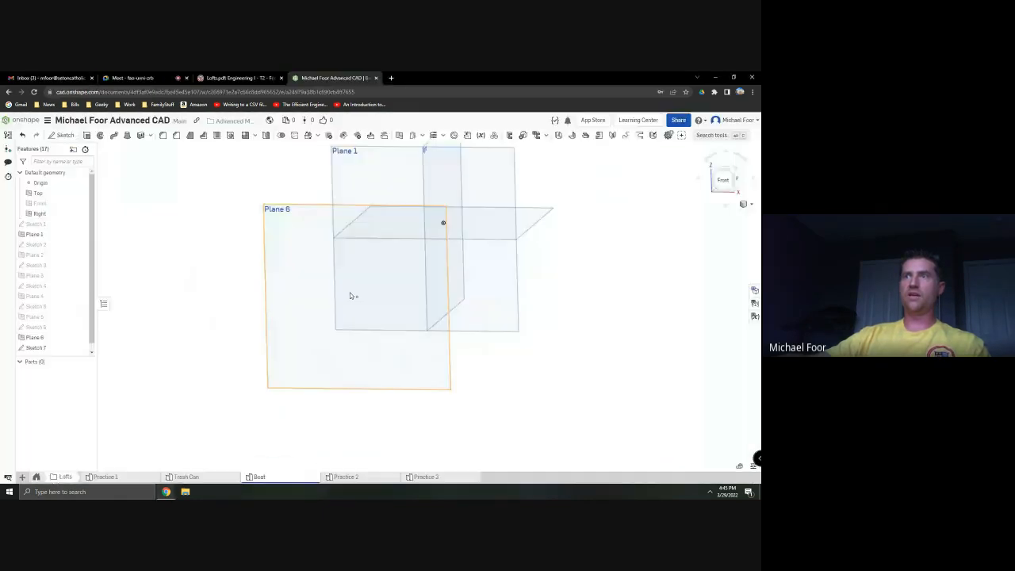
{"action": "left_click", "coordinate": [80, 327]}
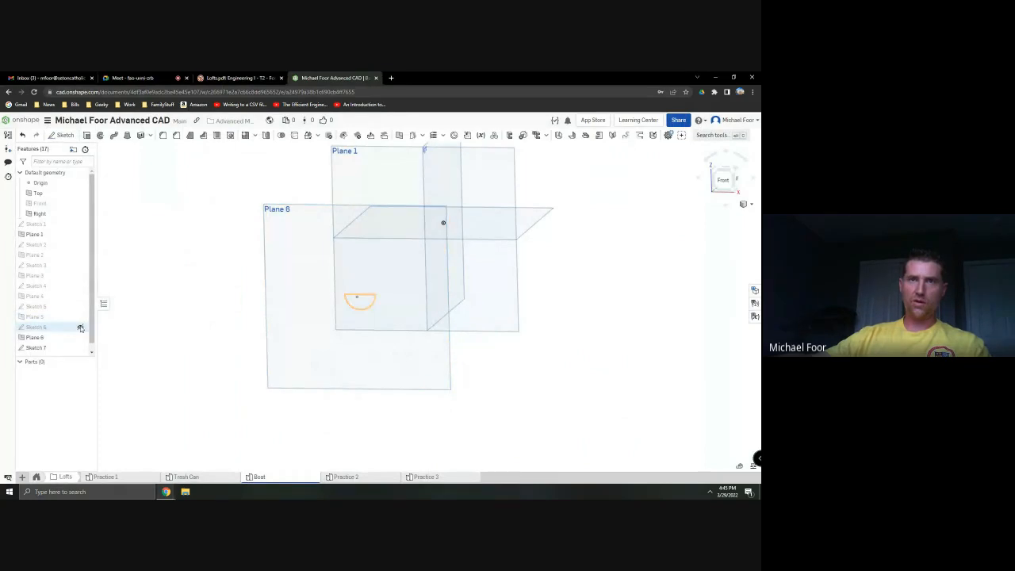
{"action": "left_click", "coordinate": [79, 306]}
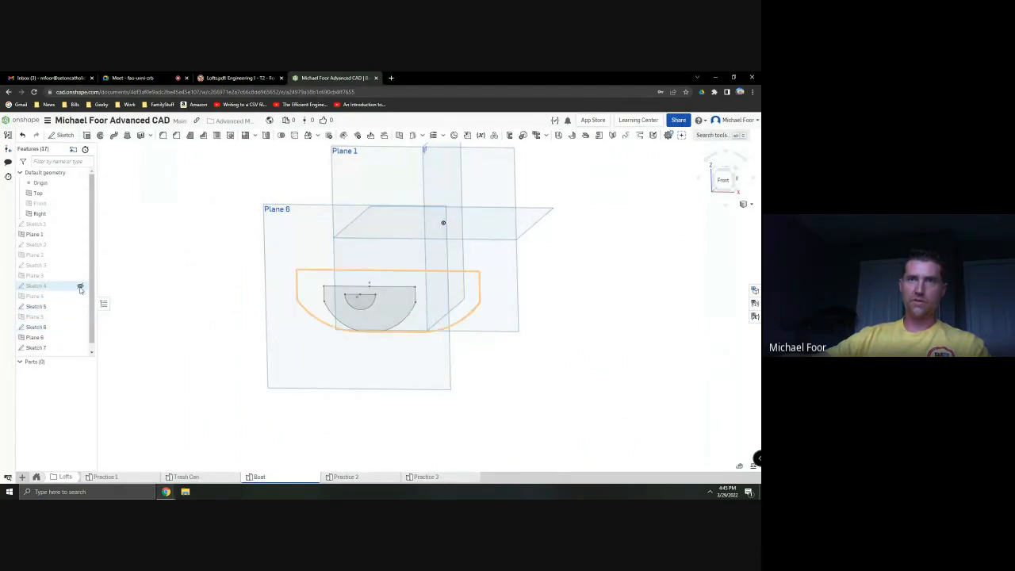
{"action": "left_click", "coordinate": [80, 286]}
{"action": "left_click", "coordinate": [79, 265]}
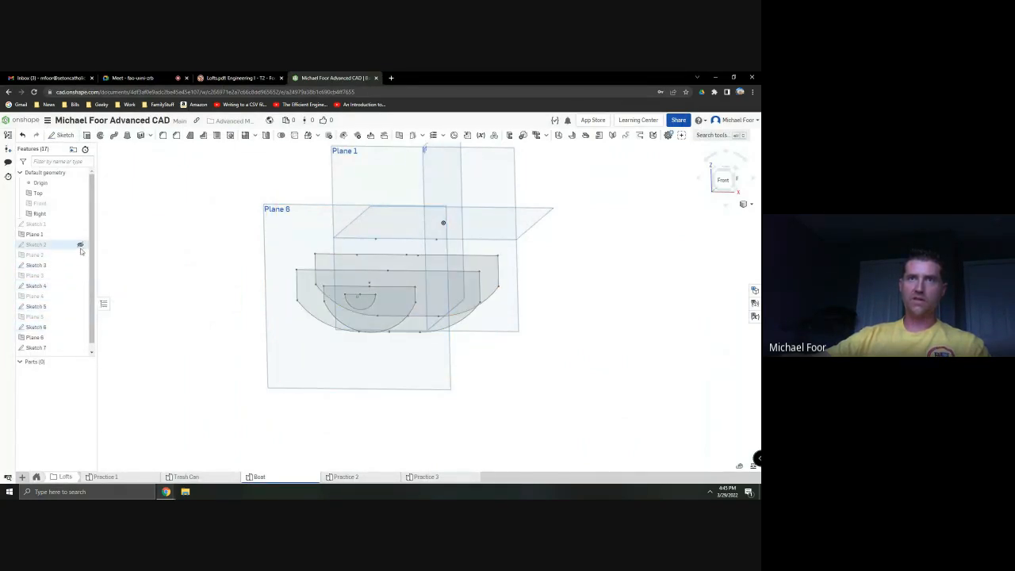
{"action": "left_click", "coordinate": [81, 246]}
{"action": "left_click", "coordinate": [81, 225]}
{"action": "mouse_move", "coordinate": [238, 263]}
{"action": "right_mouse_down"}
{"action": "mouse_move", "coordinate": [175, 288]}
{"action": "mouse_move", "coordinate": [286, 249]}
{"action": "right_mouse_up"}
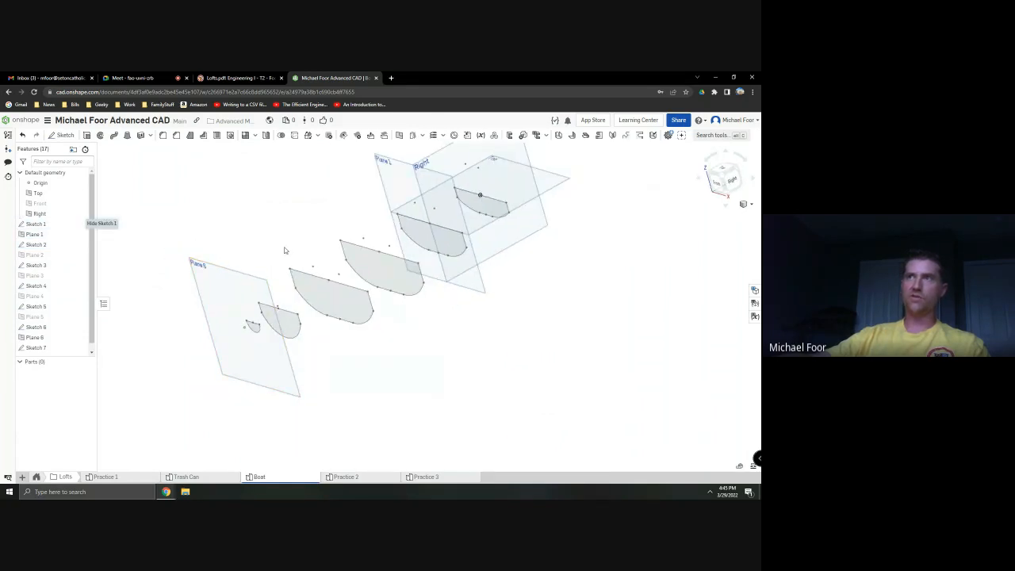
{"action": "scroll", "coordinate": [281, 252], "scroll_direction": "down", "scroll_amount": 2}
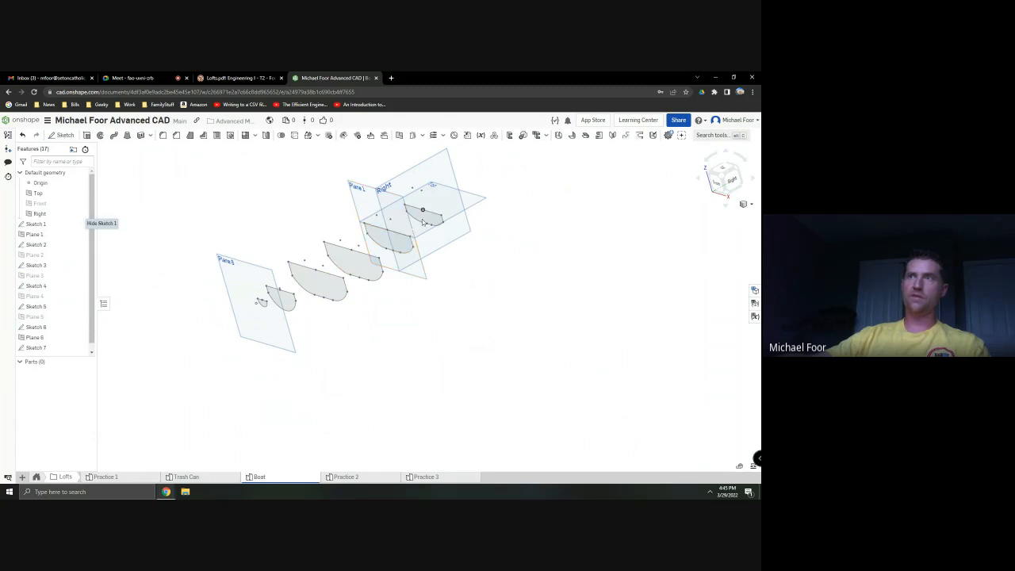
{"action": "mouse_move", "coordinate": [387, 260]}
{"action": "right_mouse_down"}
{"action": "mouse_move", "coordinate": [339, 264]}
{"action": "mouse_move", "coordinate": [382, 264]}
{"action": "right_mouse_up"}
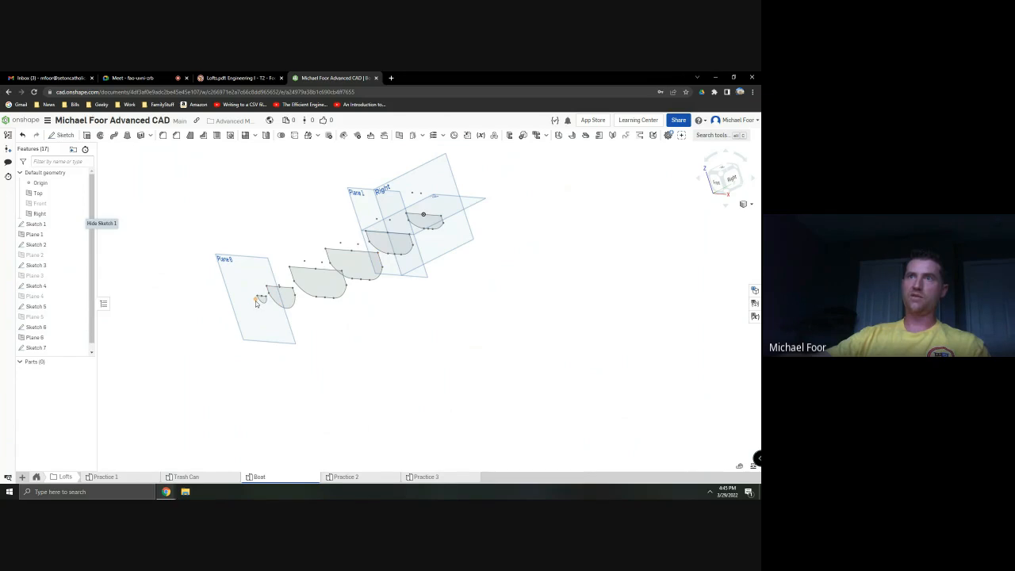
Compare the 3D hull sketches with the PDF's pages on the sketches and the final sketch on the horizontal plane
{"action": "middle_click_drag", "start_coordinate": [317, 315], "coordinate": [341, 332]}
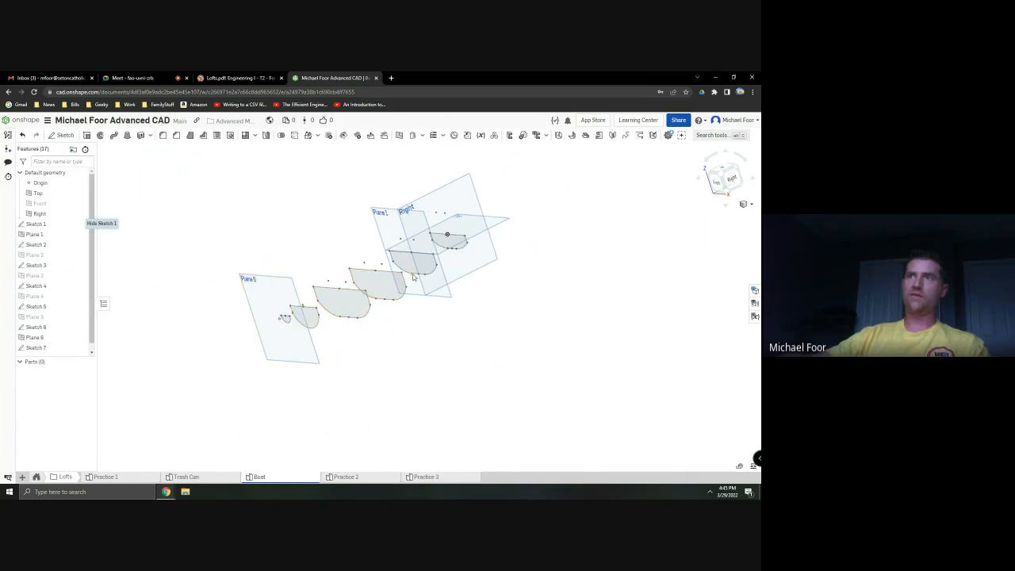
{"action": "key", "text": "alt+Tab"}
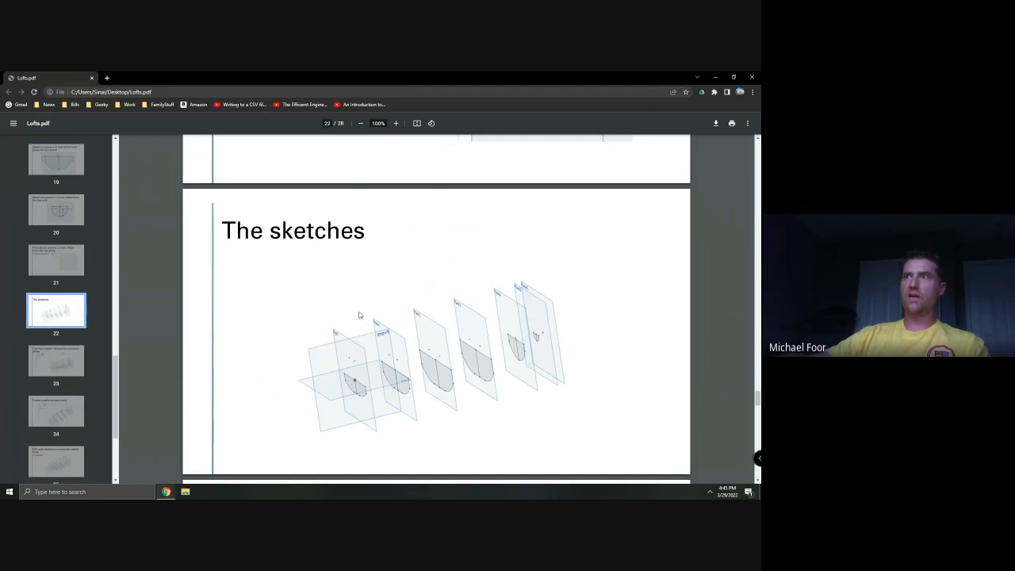
{"action": "scroll", "coordinate": [353, 313], "scroll_direction": "down", "scroll_amount": 4}
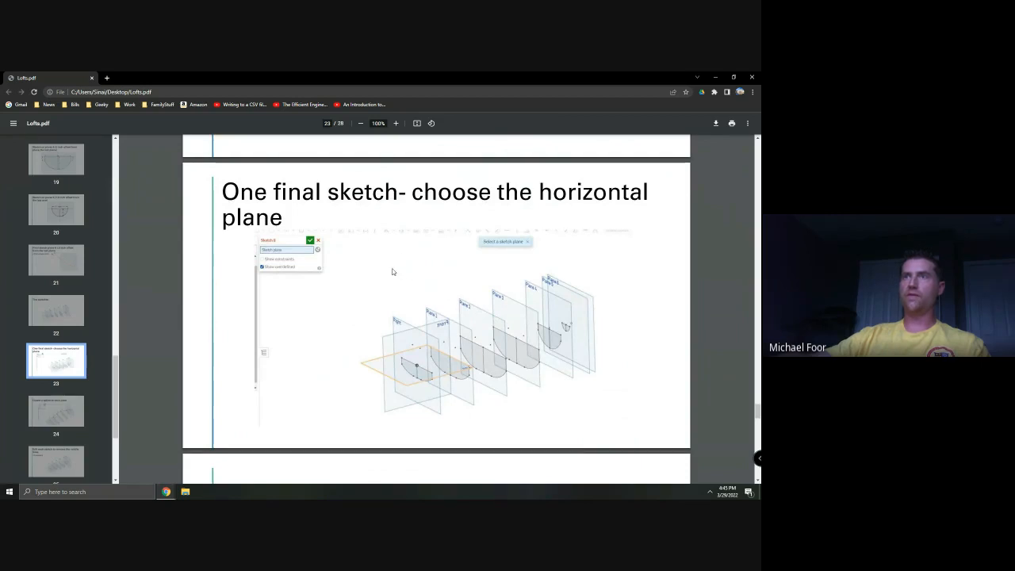
{"action": "key", "text": "alt+Tab"}
{"action": "right_click_drag", "start_coordinate": [230, 276], "coordinate": [310, 258]}
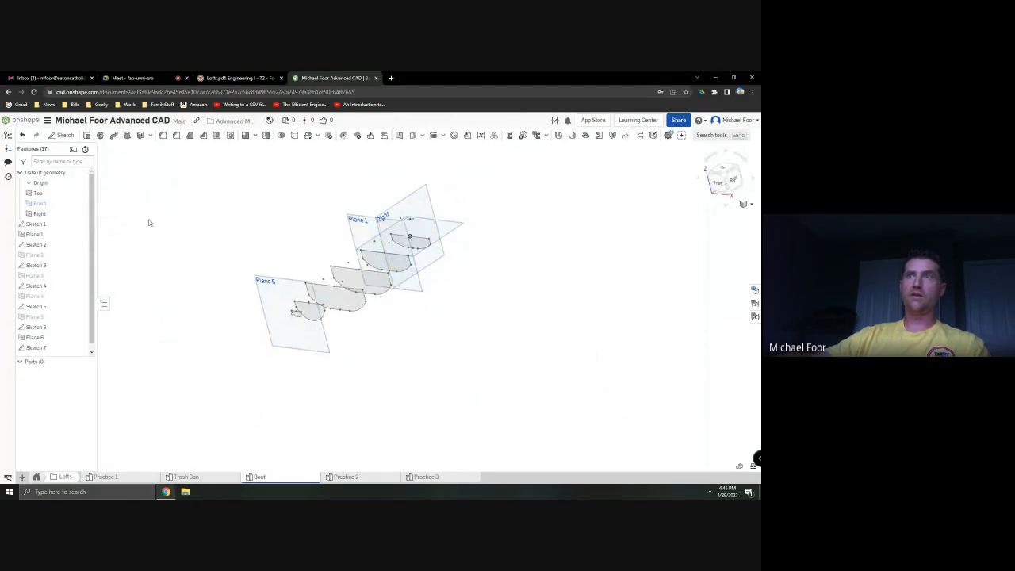
{"action": "scroll", "coordinate": [198, 243], "scroll_direction": "down", "scroll_amount": 3}
{"action": "mouse_move", "coordinate": [205, 243]}
{"action": "right_mouse_down"}
{"action": "mouse_move", "coordinate": [224, 251]}
{"action": "mouse_move", "coordinate": [218, 241]}
{"action": "mouse_move", "coordinate": [187, 241]}
{"action": "mouse_move", "coordinate": [221, 270]}
{"action": "right_mouse_up"}
{"action": "scroll", "coordinate": [304, 239], "scroll_direction": "up", "scroll_amount": 3}
{"action": "right_click_drag", "start_coordinate": [397, 268], "coordinate": [366, 253]}
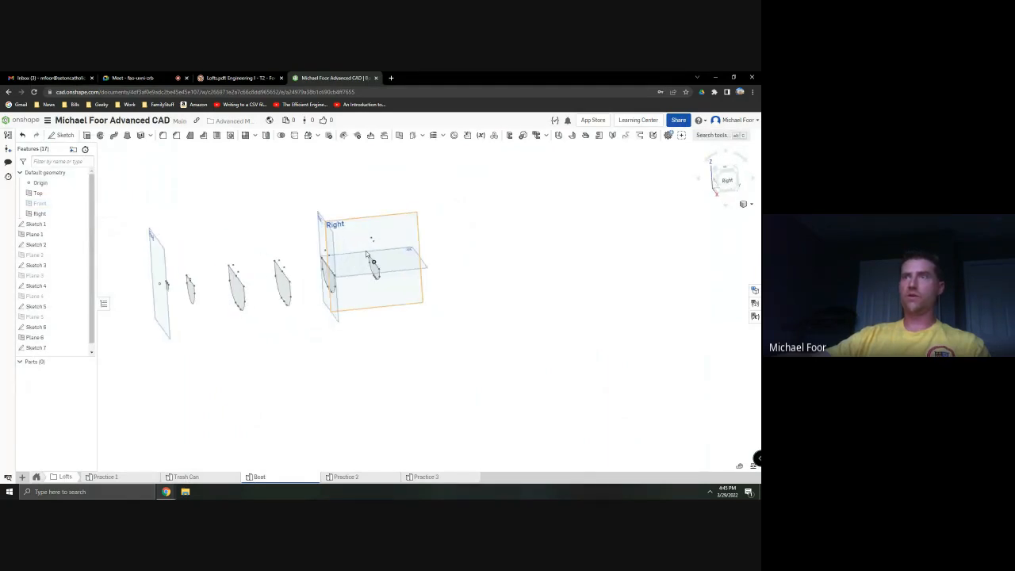
{"action": "mouse_move", "coordinate": [447, 274]}
{"action": "right_mouse_down"}
{"action": "mouse_move", "coordinate": [463, 289]}
{"action": "mouse_move", "coordinate": [414, 260]}
{"action": "mouse_move", "coordinate": [418, 272]}
{"action": "mouse_move", "coordinate": [462, 274]}
{"action": "right_mouse_up"}
{"action": "key", "text": "alt+Tab"}
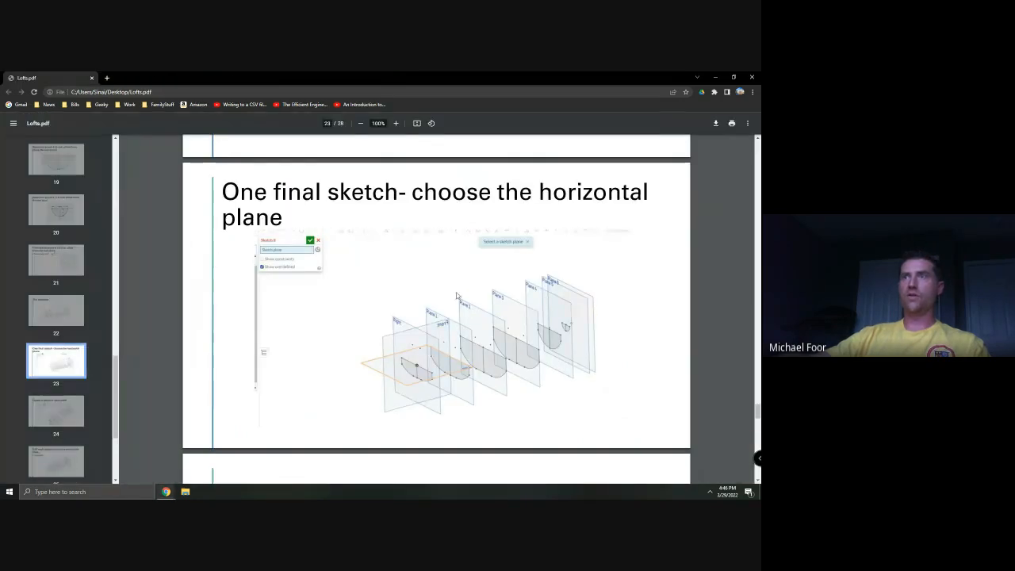
Return to Onshape, start a new sketch on the Top plane and view it from the top
{"action": "key", "text": "alt+Tab"}
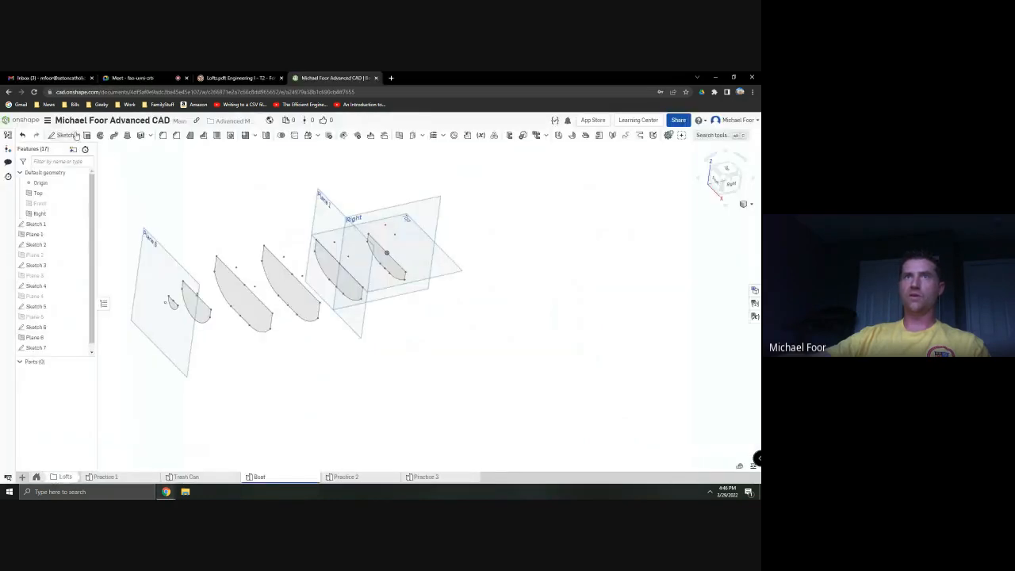
{"action": "key", "text": "shift+s"}
{"action": "left_click", "coordinate": [455, 268]}
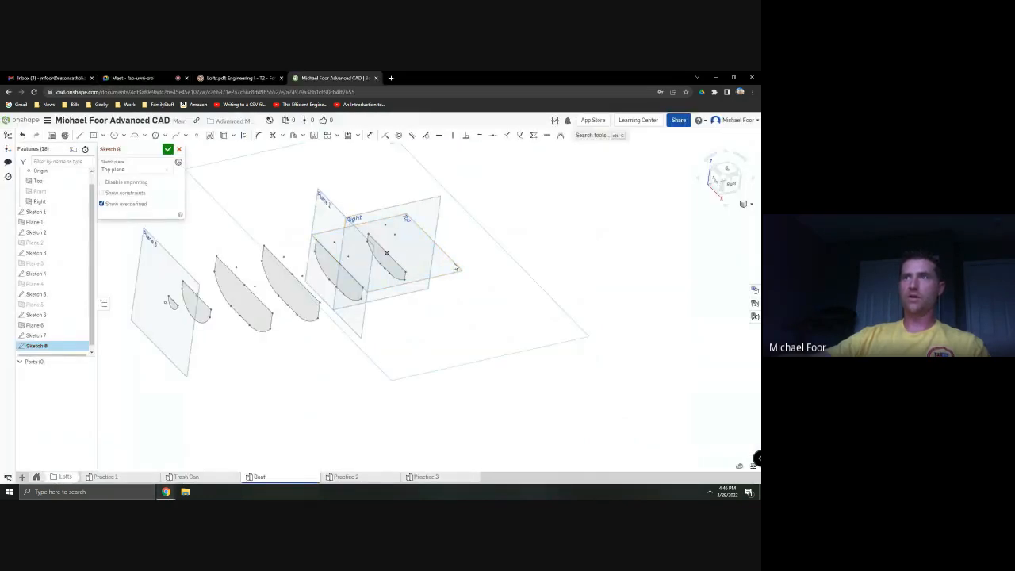
{"action": "left_click", "coordinate": [730, 170]}
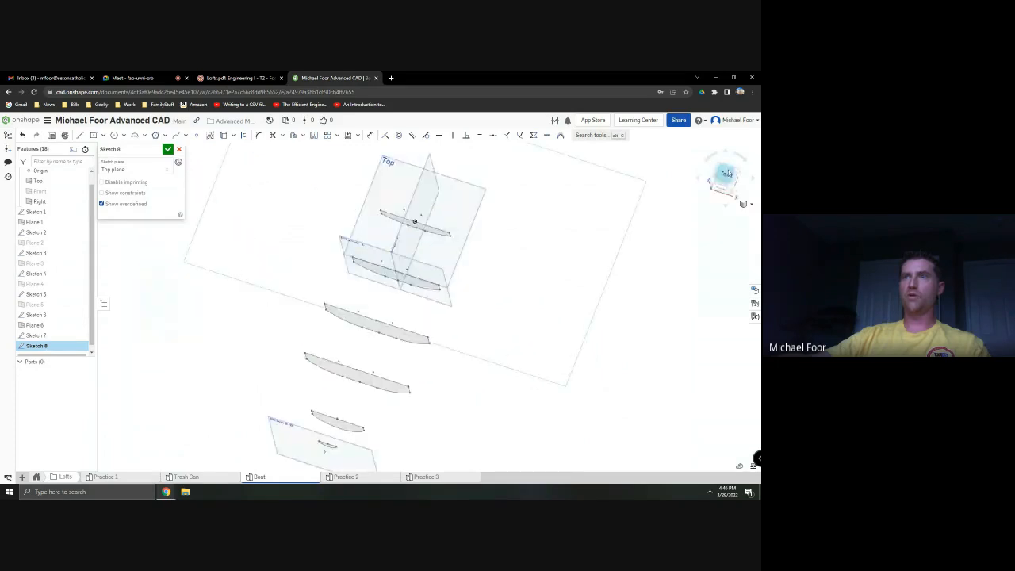
{"action": "scroll", "coordinate": [581, 248], "scroll_direction": "down", "scroll_amount": 3}
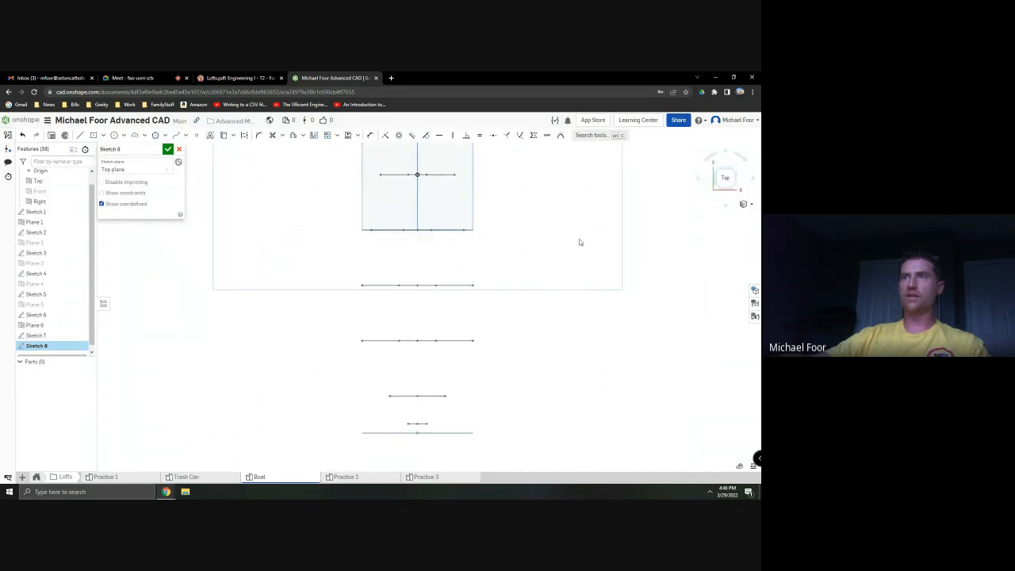
Review the PDF's page on creating a spline to each point
{"action": "key", "text": "alt+Tab"}
{"action": "scroll", "coordinate": [518, 275], "scroll_direction": "down", "scroll_amount": 5}
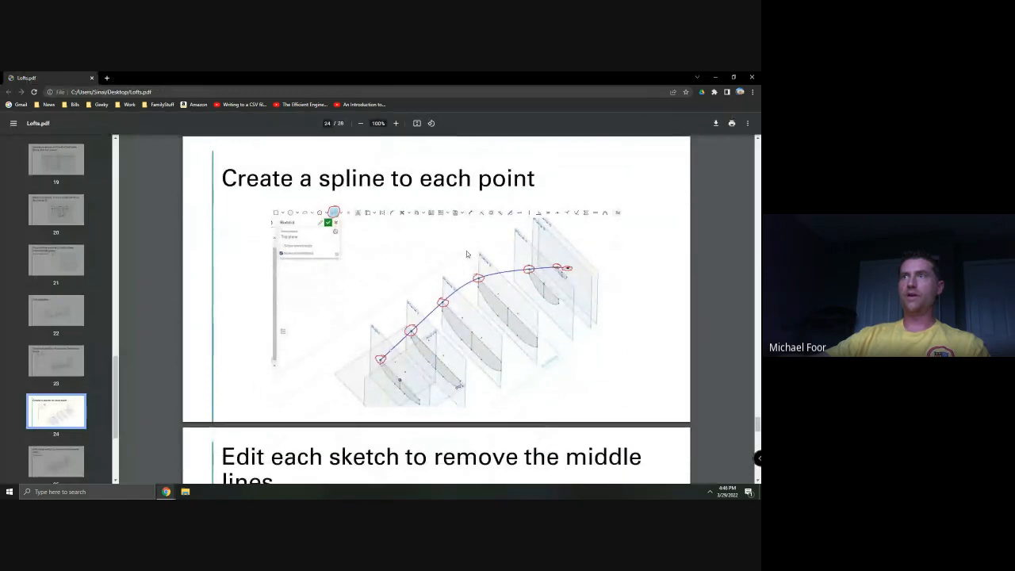
{"action": "scroll", "coordinate": [472, 270], "scroll_direction": "down", "scroll_amount": 1}
{"action": "scroll", "coordinate": [472, 270], "scroll_direction": "up", "scroll_amount": 1}
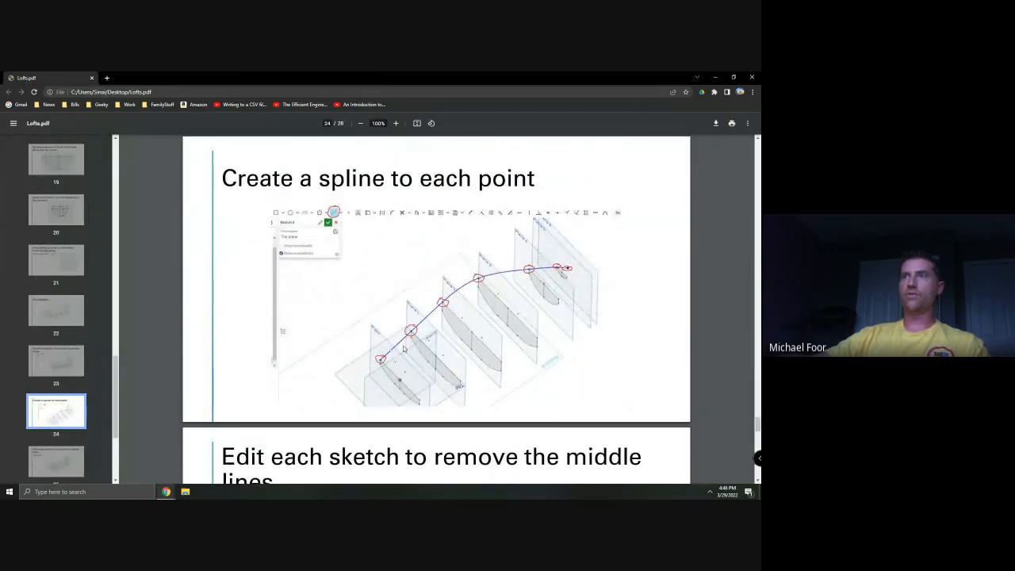
Return to Onshape, draw a spline through the left end of each hull profile to the Plane 6 point, and accept the sketch
{"action": "key", "text": "alt+Tab"}
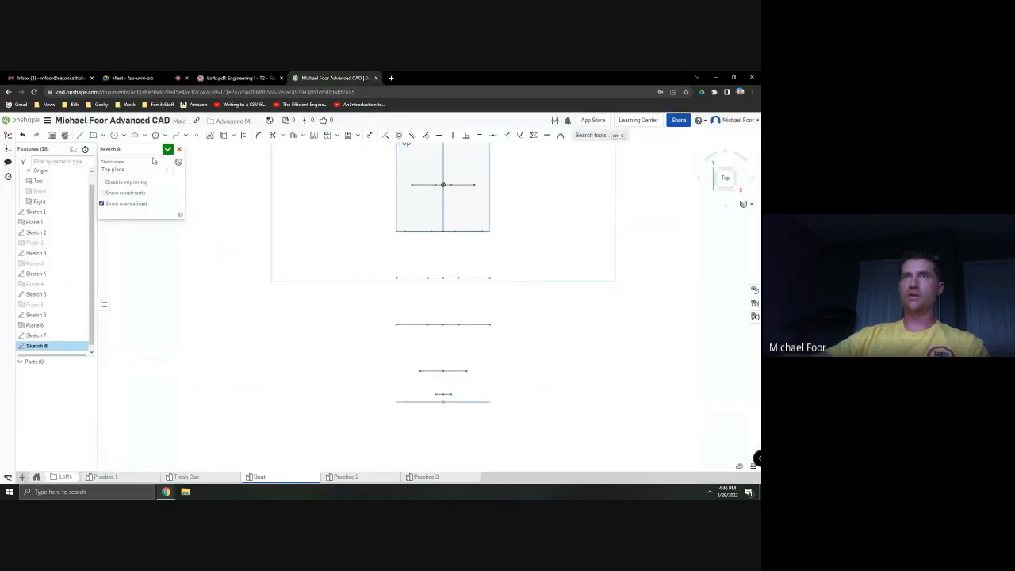
{"action": "left_click", "coordinate": [177, 135]}
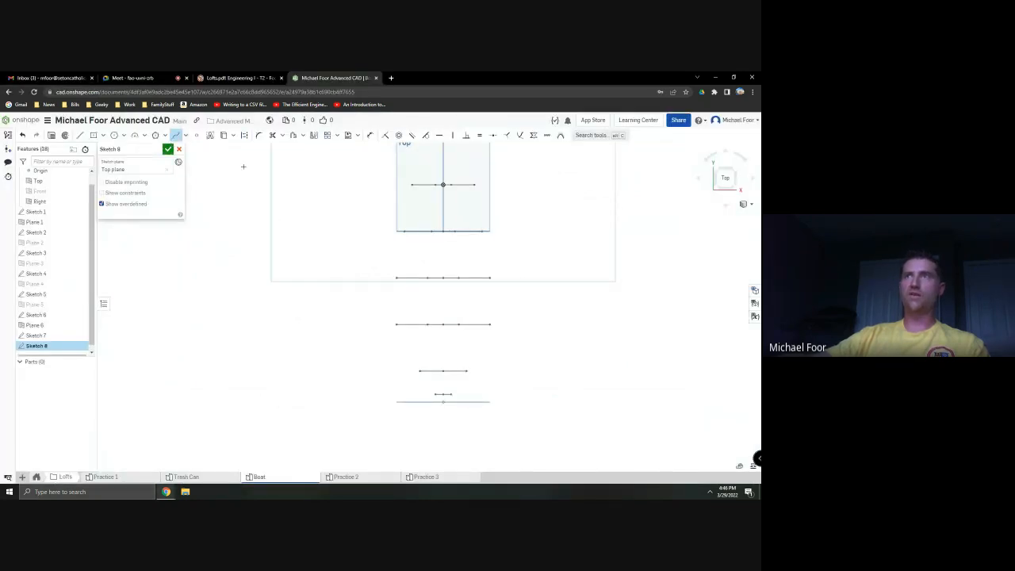
{"action": "middle_click_drag", "start_coordinate": [354, 219], "coordinate": [336, 240]}
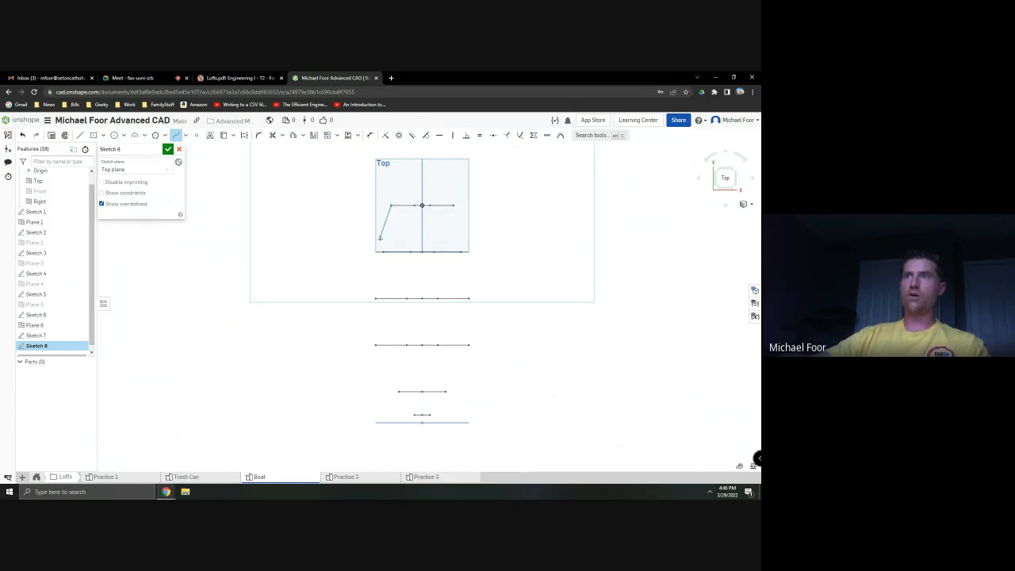
{"action": "left_click", "coordinate": [376, 298]}
{"action": "left_click", "coordinate": [421, 423]}
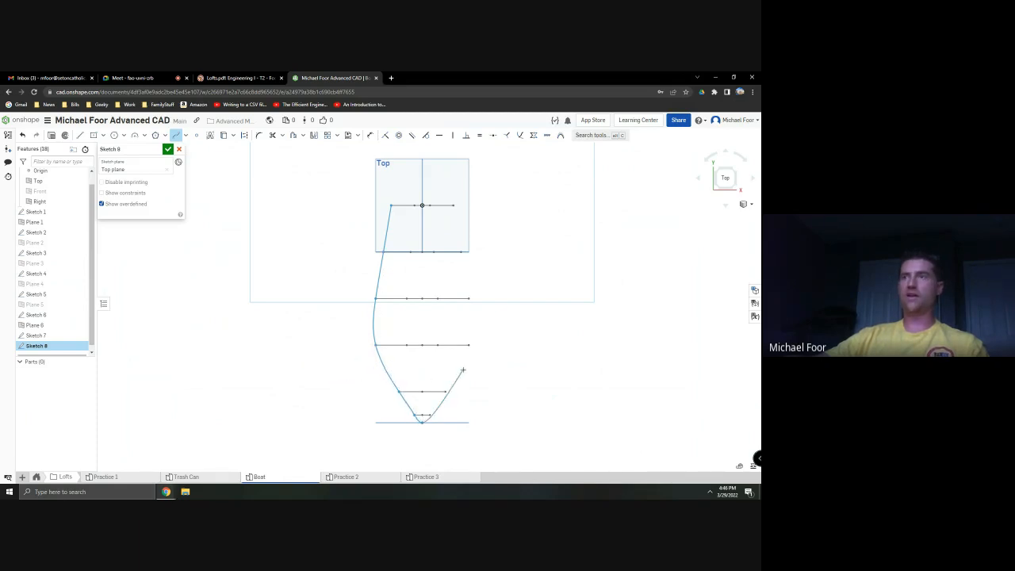
{"action": "key", "text": "Escape"}
{"action": "key", "text": "shift+7"}
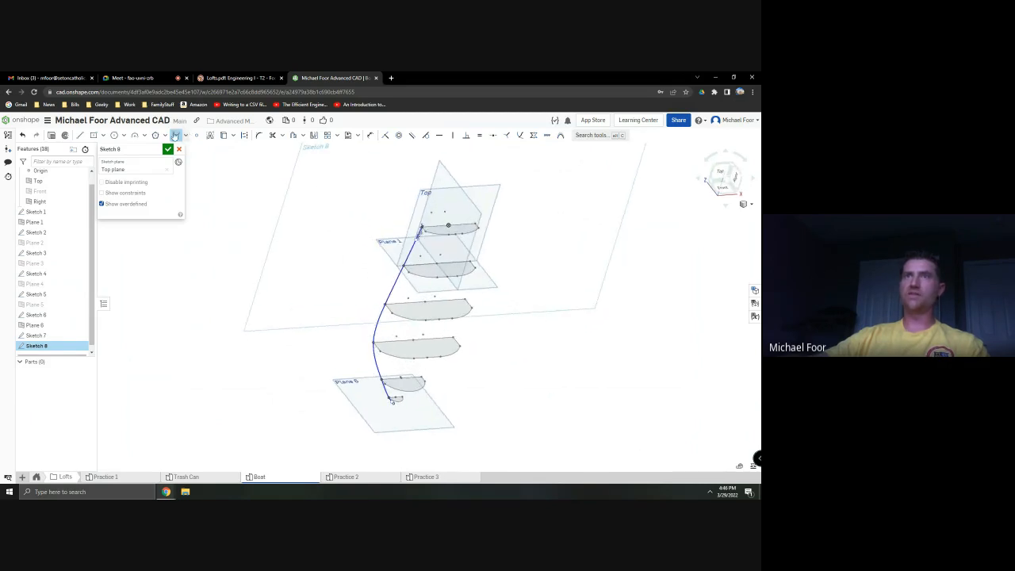
{"action": "left_click", "coordinate": [167, 149]}
{"action": "mouse_move", "coordinate": [208, 197]}
{"action": "right_mouse_down"}
{"action": "mouse_move", "coordinate": [267, 188]}
{"action": "mouse_move", "coordinate": [241, 172]}
{"action": "mouse_move", "coordinate": [219, 177]}
{"action": "right_mouse_up"}
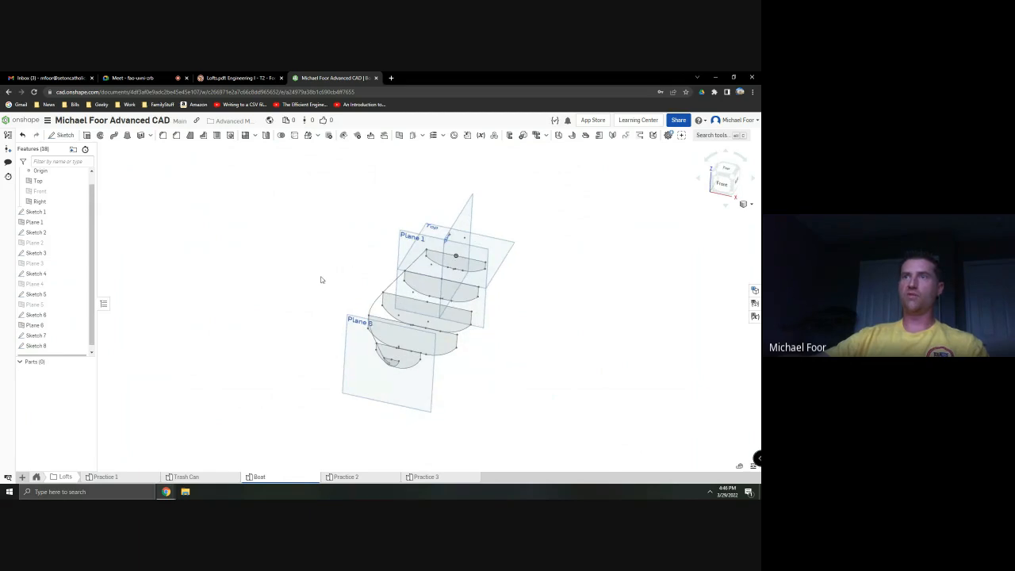
Review the PDF's pages on removing the middle lines and lofting the faces with the spline as a guide
{"action": "key", "text": "alt+Tab"}
{"action": "scroll", "coordinate": [332, 265], "scroll_direction": "down", "scroll_amount": 3}
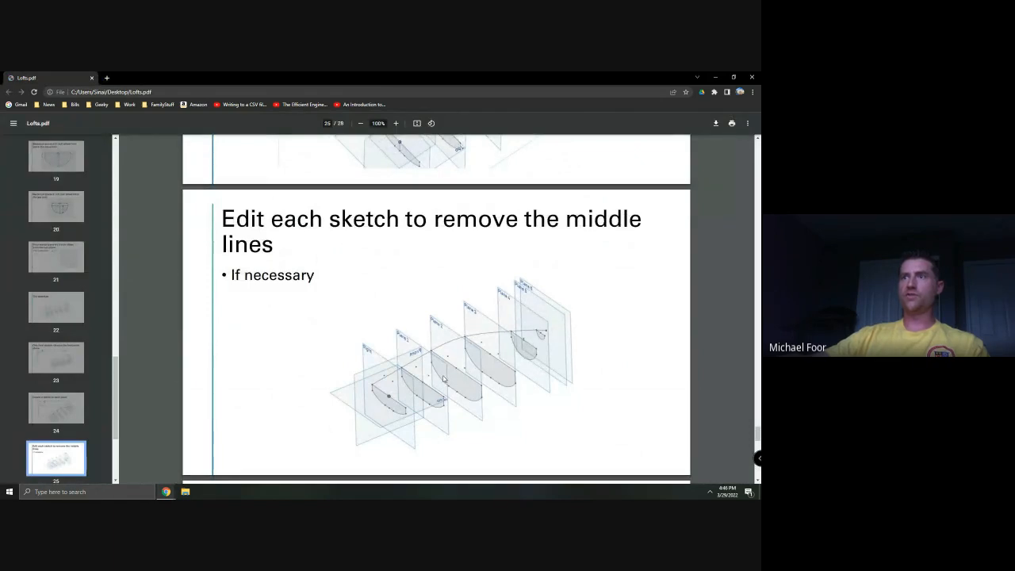
{"action": "scroll", "coordinate": [468, 357], "scroll_direction": "down", "scroll_amount": 1}
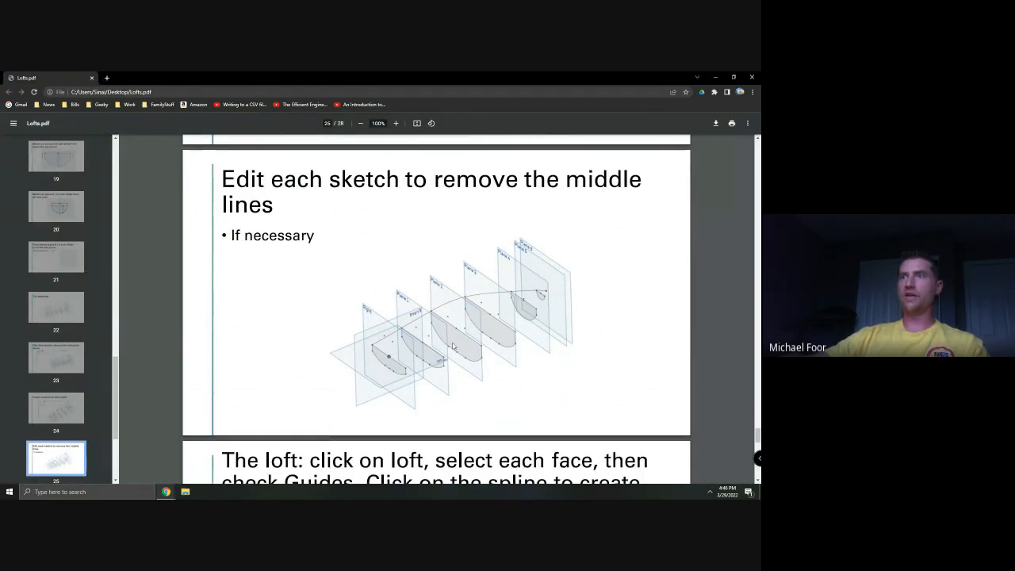
{"action": "scroll", "coordinate": [453, 347], "scroll_direction": "down", "scroll_amount": 4}
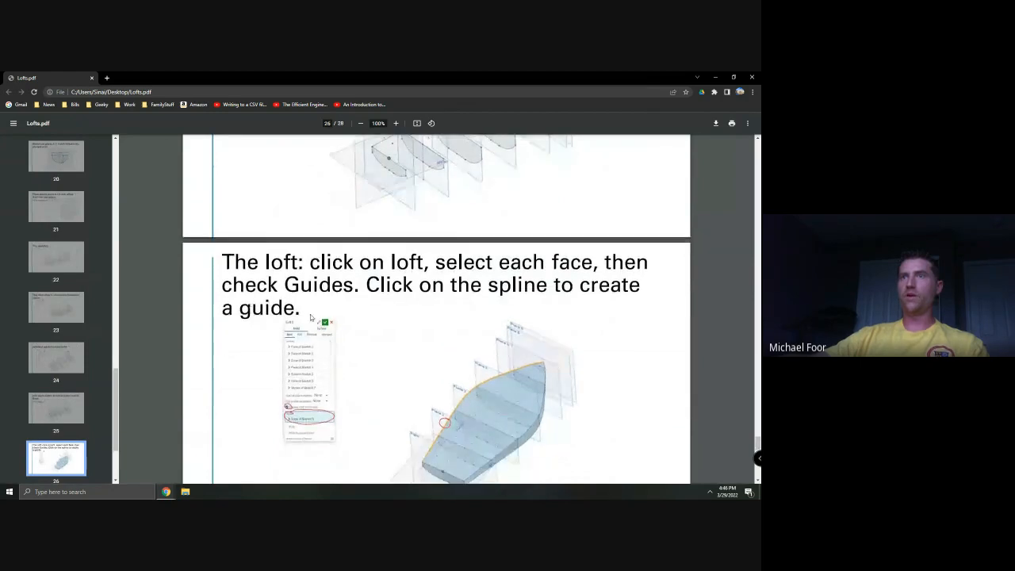
{"action": "scroll", "coordinate": [294, 309], "scroll_direction": "down", "scroll_amount": 1}
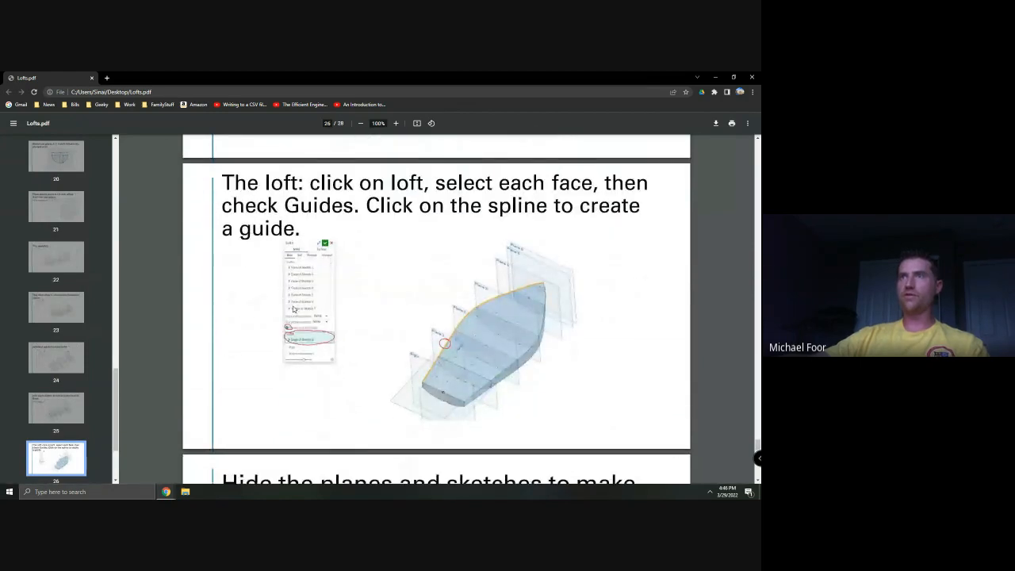
Return to Onshape and start a new solid Loft with the faces of Sketches 1 through 6 and the vertex of Sketch 7 as profiles
{"action": "key", "text": "alt+Tab"}
{"action": "right_click_drag", "start_coordinate": [231, 209], "coordinate": [225, 225]}
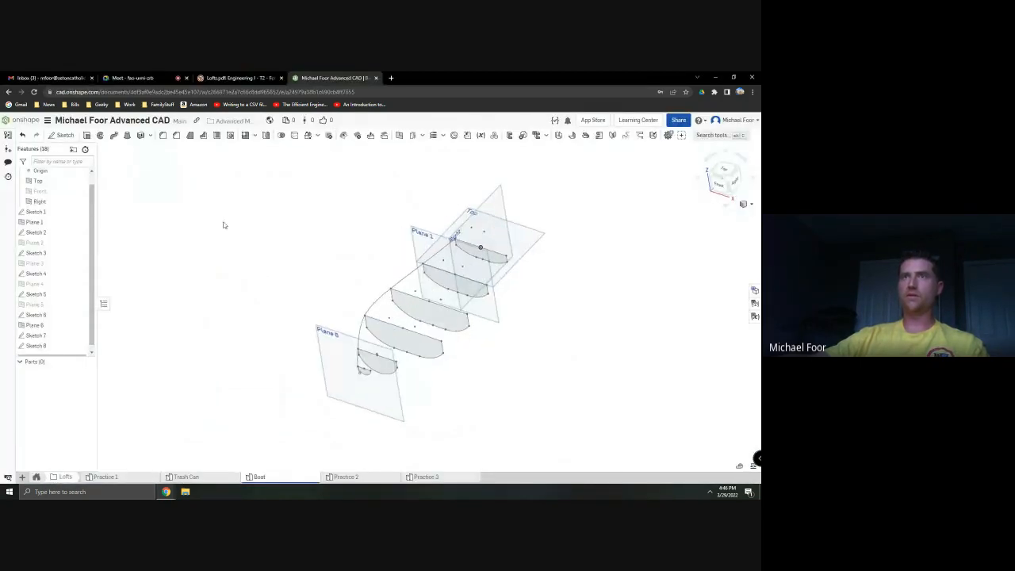
{"action": "left_click", "coordinate": [127, 136]}
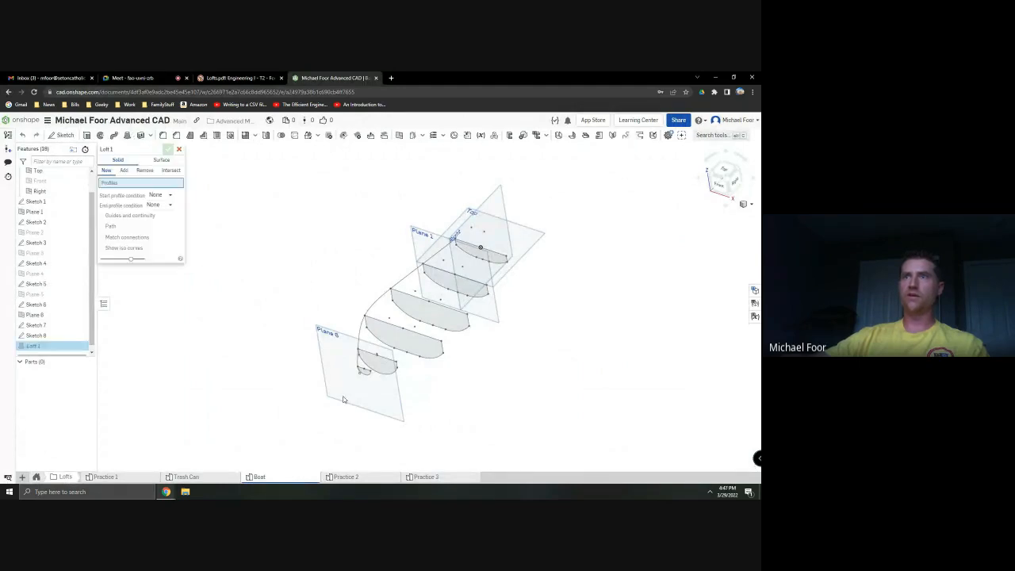
{"action": "left_click", "coordinate": [496, 259]}
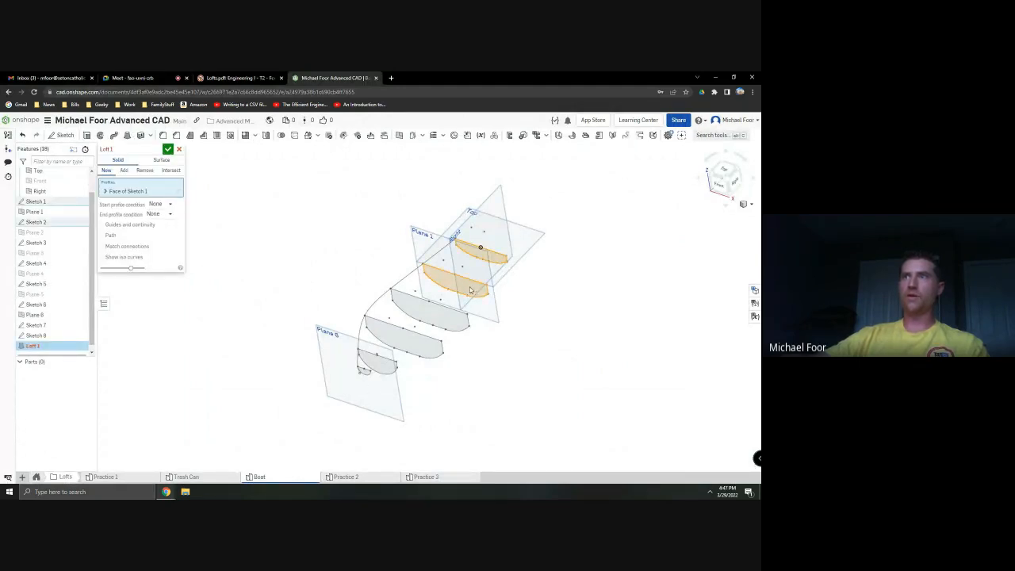
{"action": "left_click", "coordinate": [448, 321]}
{"action": "left_click", "coordinate": [448, 321]}
{"action": "left_click", "coordinate": [425, 345]}
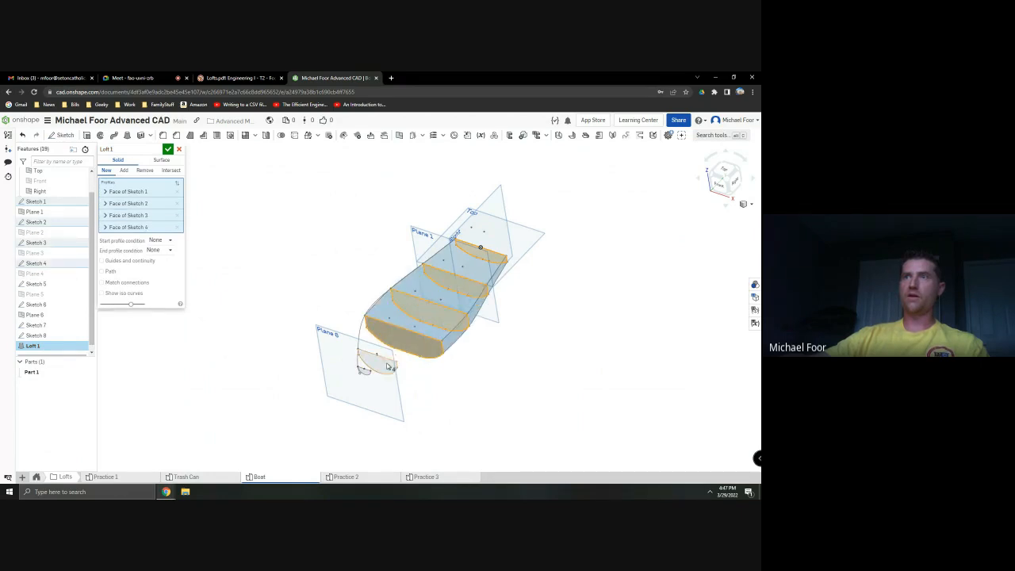
{"action": "left_click", "coordinate": [387, 368]}
{"action": "scroll", "coordinate": [365, 379], "scroll_direction": "up", "scroll_amount": 2}
{"action": "left_click", "coordinate": [365, 376]}
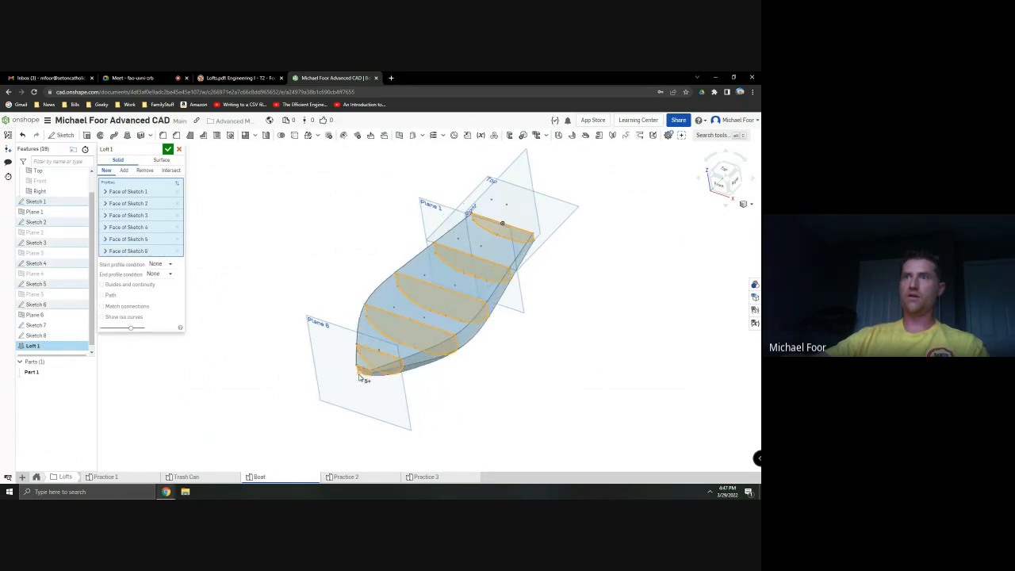
{"action": "left_click", "coordinate": [359, 377]}
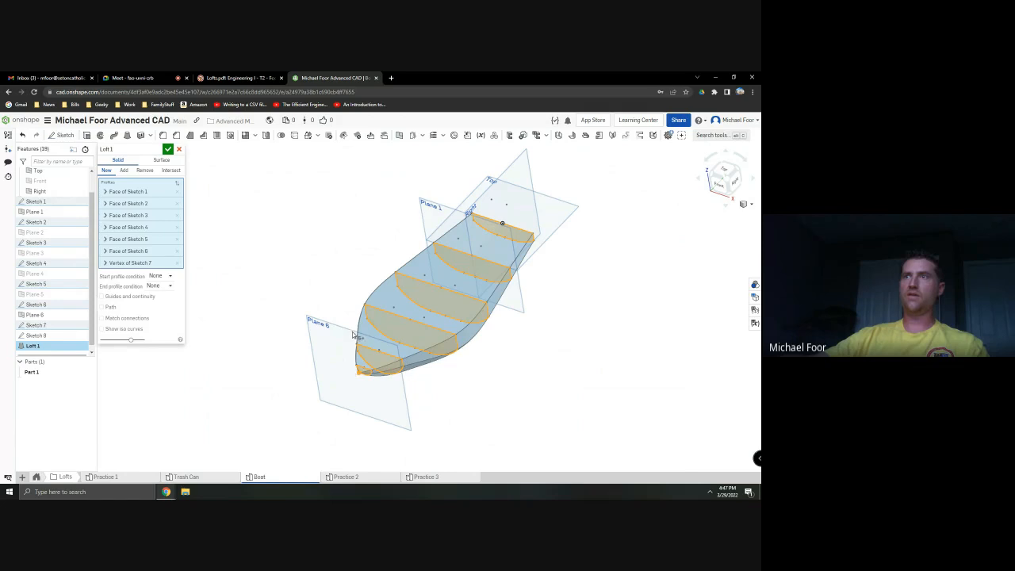
Check the guide instructions on the PDF's loft page
{"action": "key", "text": "alt+Tab"}
{"action": "key", "text": "alt+Tab"}
{"action": "key", "text": "alt+Tab"}
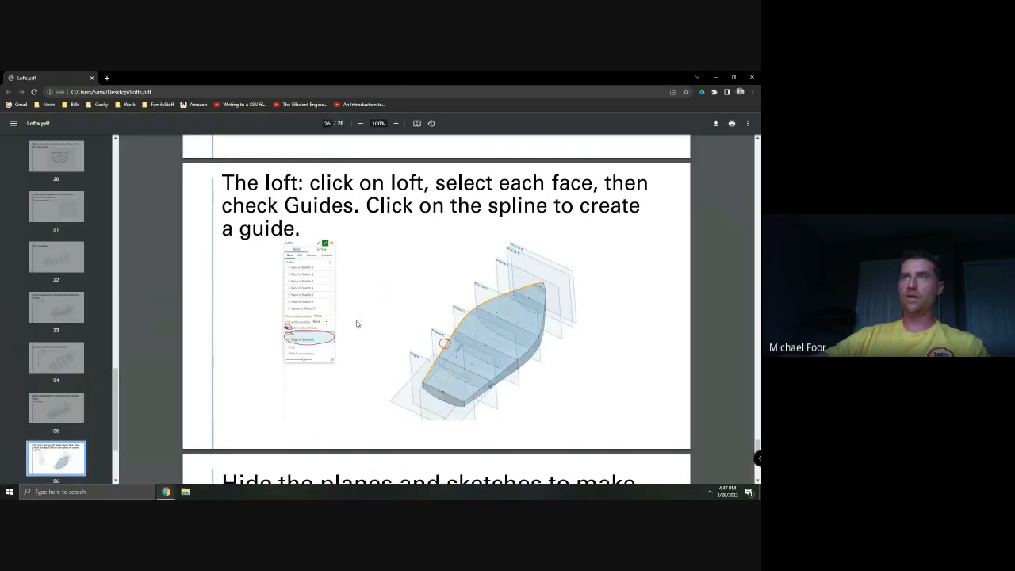
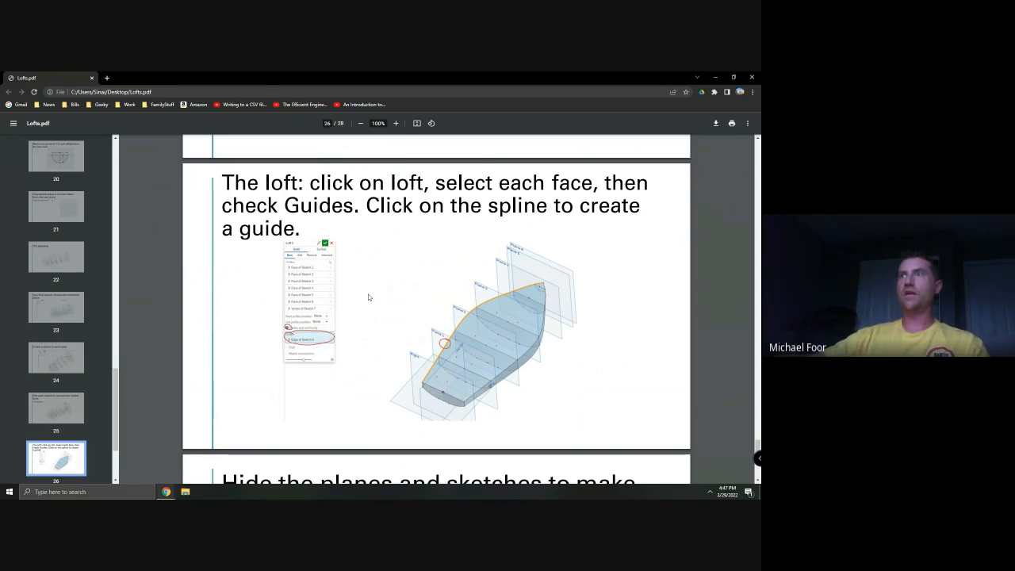
Return to the Onshape loft, enable Guides and continuity, select the Sketch 8 spline as the guide and inspect the hull
{"action": "key", "text": "alt+Tab"}
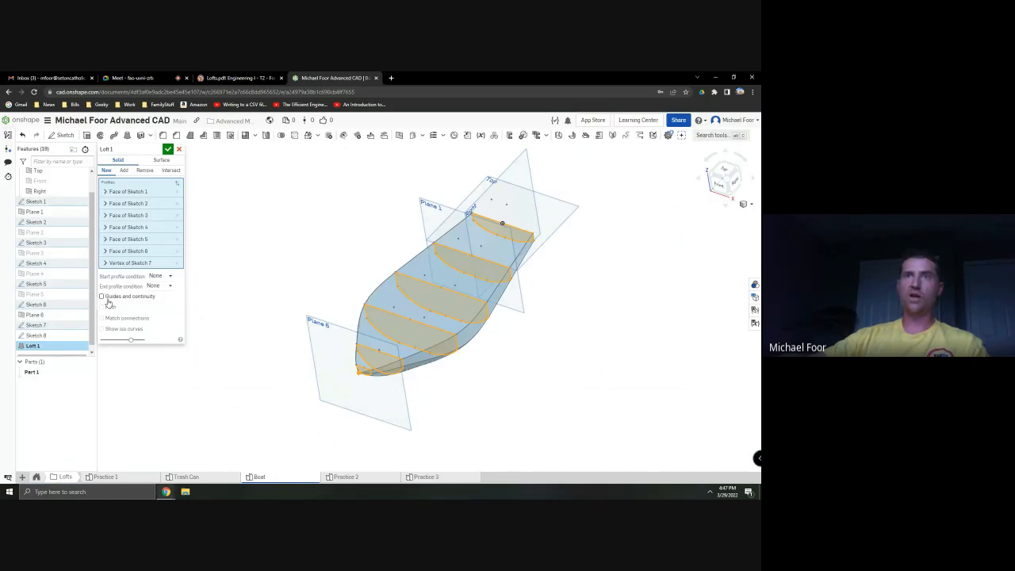
{"action": "left_click", "coordinate": [102, 295]}
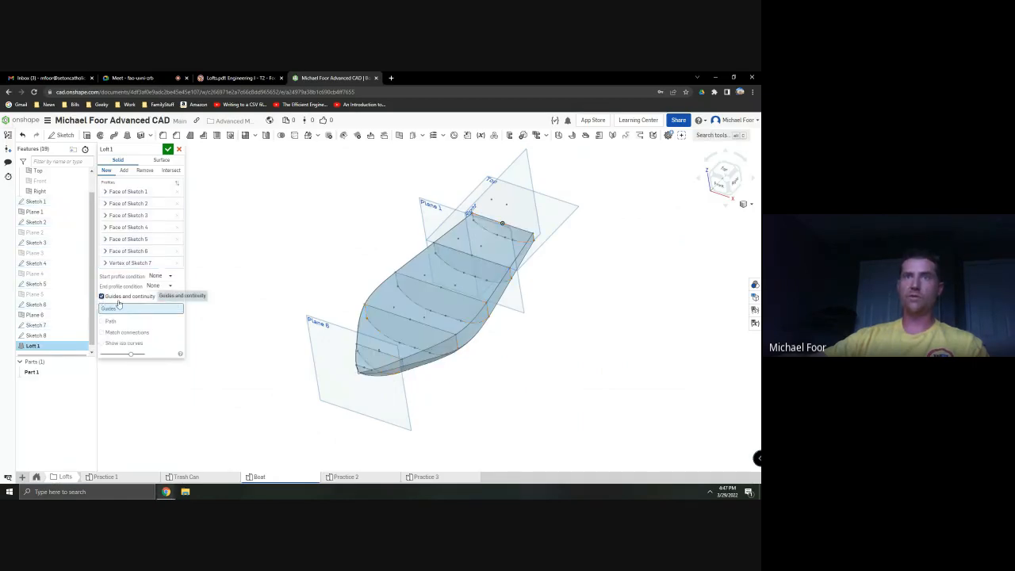
{"action": "left_click", "coordinate": [373, 295]}
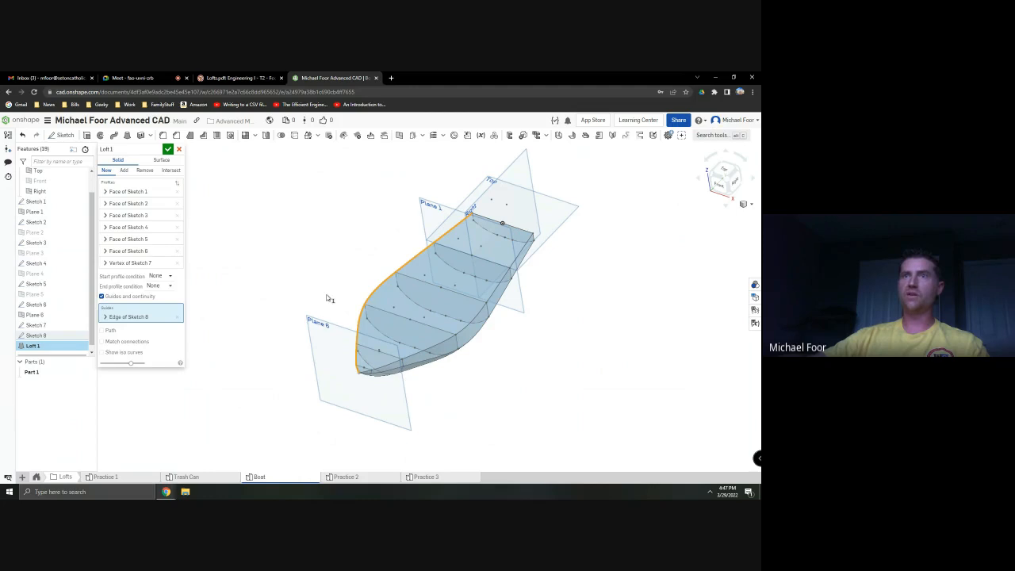
{"action": "right_click_drag", "start_coordinate": [328, 324], "coordinate": [340, 302]}
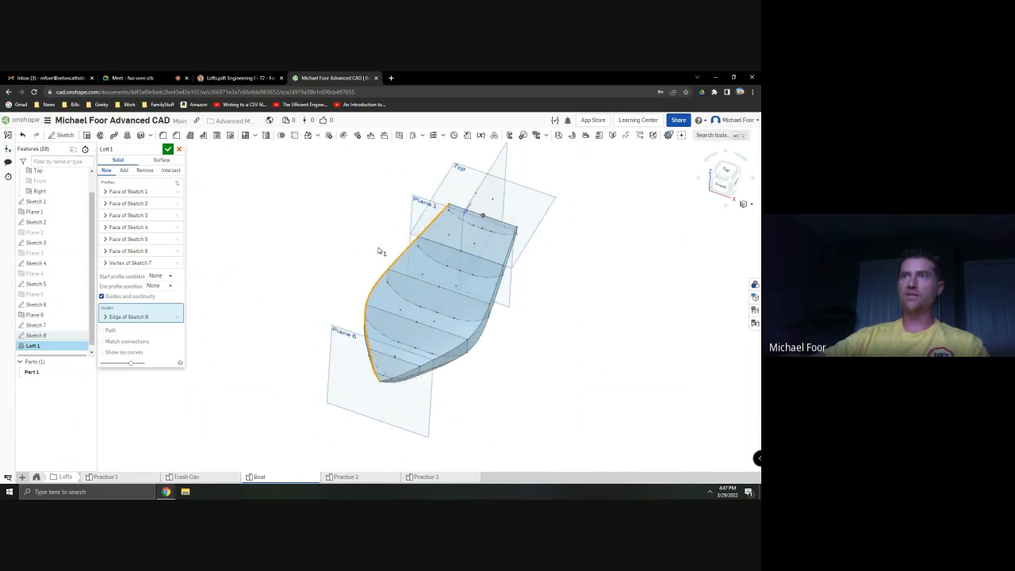
{"action": "right_click_drag", "start_coordinate": [379, 251], "coordinate": [392, 260]}
{"action": "scroll", "coordinate": [367, 286], "scroll_direction": "up", "scroll_amount": 5}
{"action": "right_click_drag", "start_coordinate": [383, 303], "coordinate": [334, 296]}
{"action": "scroll", "coordinate": [356, 268], "scroll_direction": "up", "scroll_amount": 3}
{"action": "scroll", "coordinate": [433, 282], "scroll_direction": "down", "scroll_amount": 3}
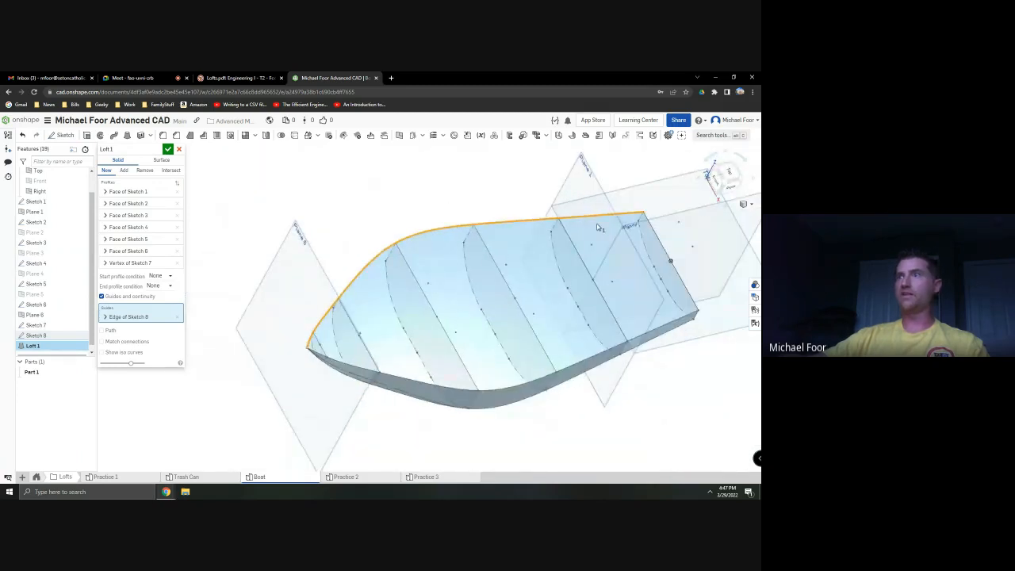
Accept the solid Loft of the hull with the Sketch 8 spline as its guide
{"action": "right_click_drag", "start_coordinate": [358, 266], "coordinate": [398, 266]}
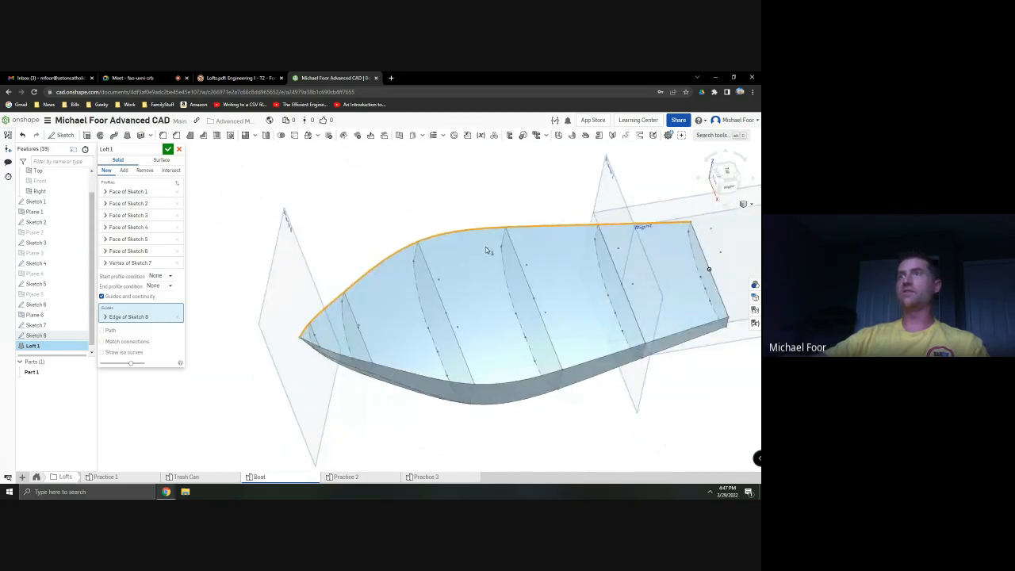
{"action": "scroll", "coordinate": [486, 249], "scroll_direction": "down", "scroll_amount": 2}
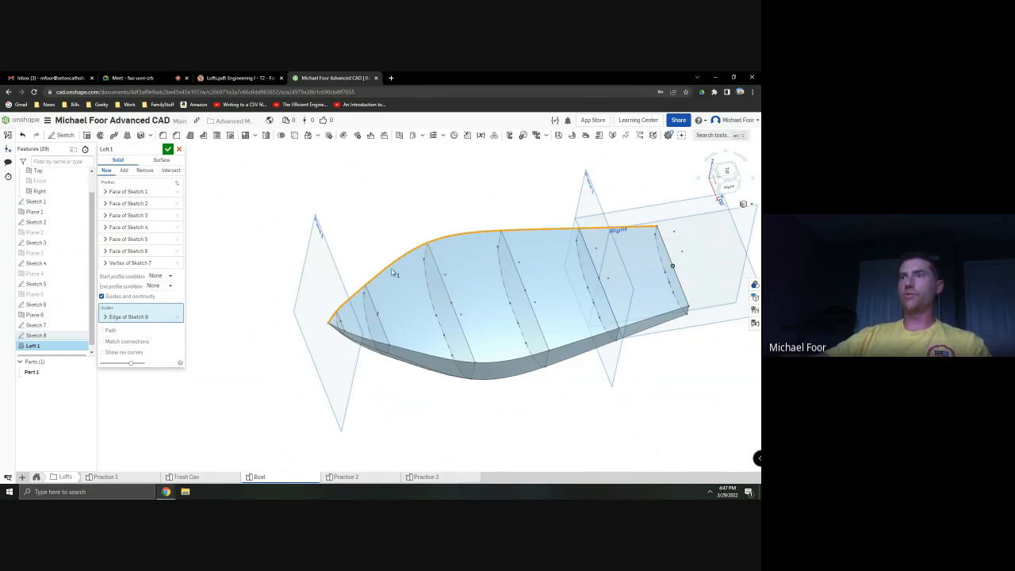
{"action": "scroll", "coordinate": [407, 266], "scroll_direction": "up", "scroll_amount": 2}
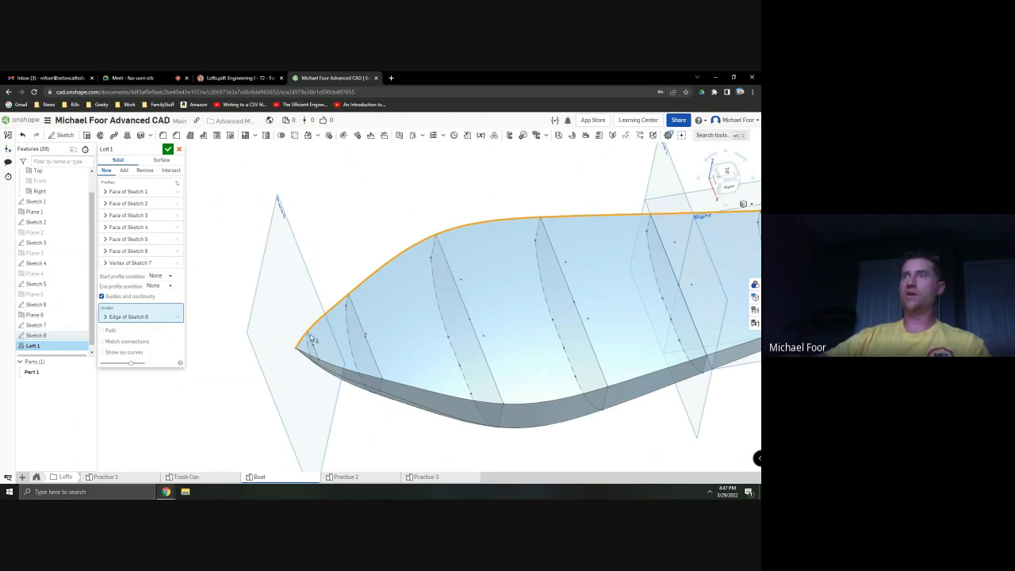
{"action": "mouse_move", "coordinate": [349, 289]}
{"action": "right_mouse_down"}
{"action": "mouse_move", "coordinate": [373, 284]}
{"action": "mouse_move", "coordinate": [357, 302]}
{"action": "right_mouse_up"}
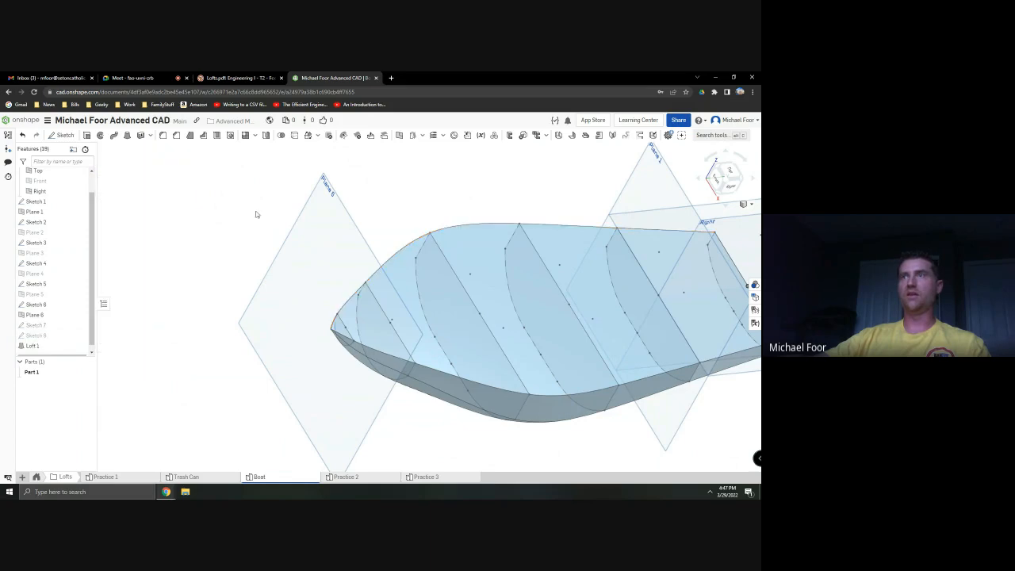
{"action": "left_click", "coordinate": [167, 150]}
{"action": "right_click_drag", "start_coordinate": [367, 240], "coordinate": [428, 290]}
Check the Lofts PDF for the instruction that follows the loft, on hiding planes and sketches, and return to Onshape
{"action": "key", "text": "alt+Tab"}
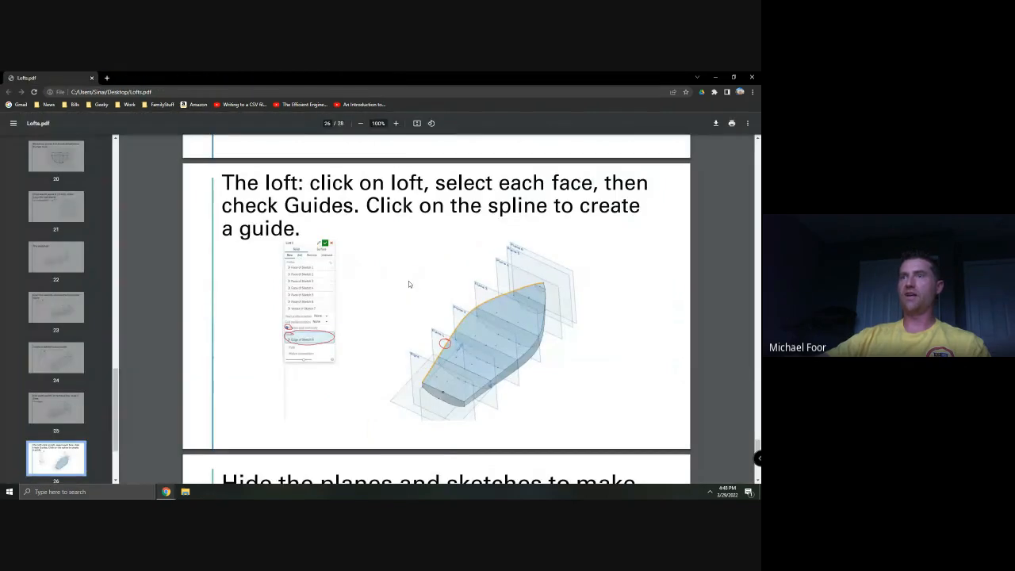
{"action": "scroll", "coordinate": [409, 280], "scroll_direction": "down", "scroll_amount": 3}
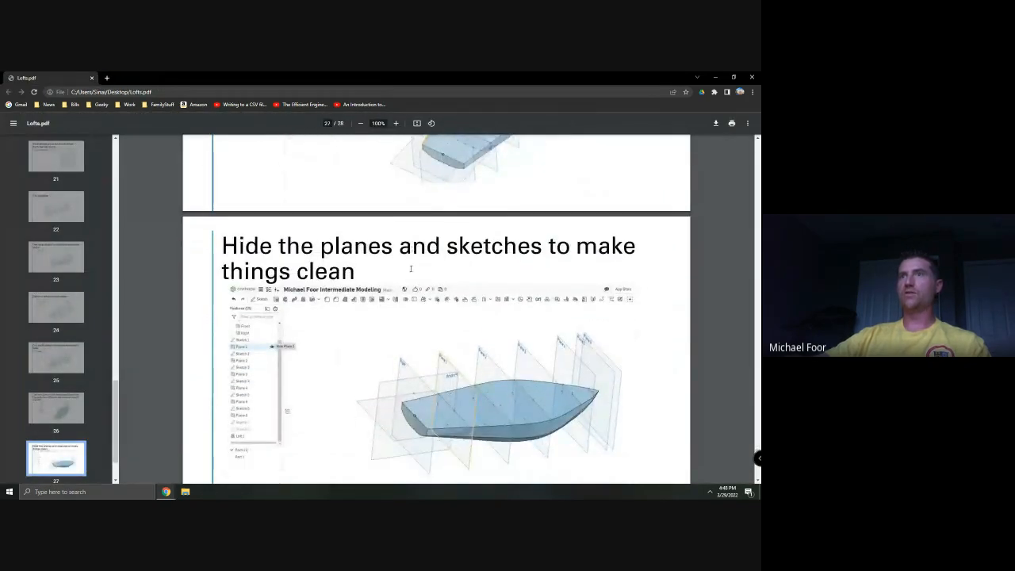
{"action": "scroll", "coordinate": [410, 269], "scroll_direction": "down", "scroll_amount": 1}
{"action": "key", "text": "alt+Tab"}
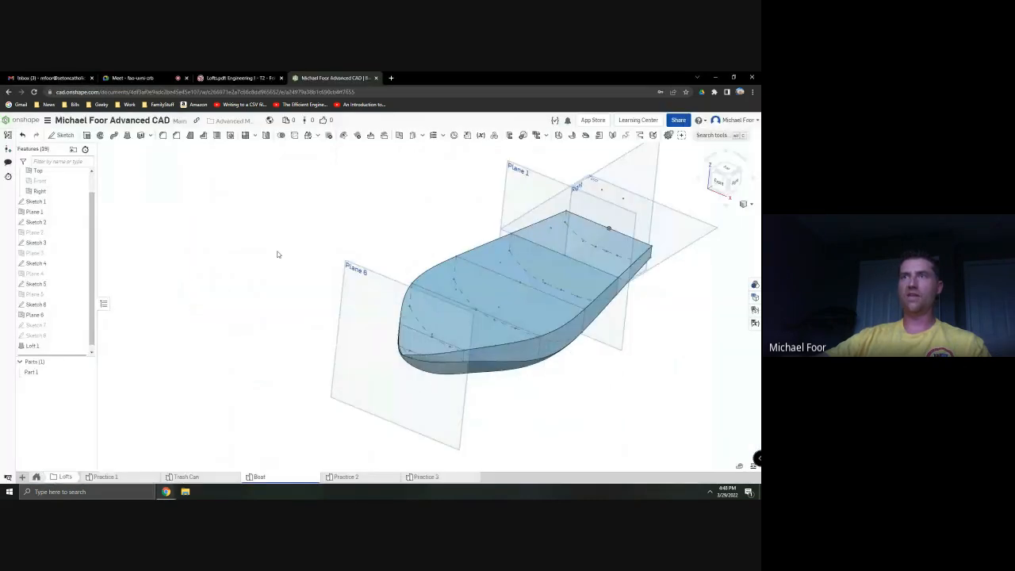
Hide Plane 1, Plane 6, Sketches 1 through 6, and the default Top and Right planes
{"action": "left_click", "coordinate": [79, 213]}
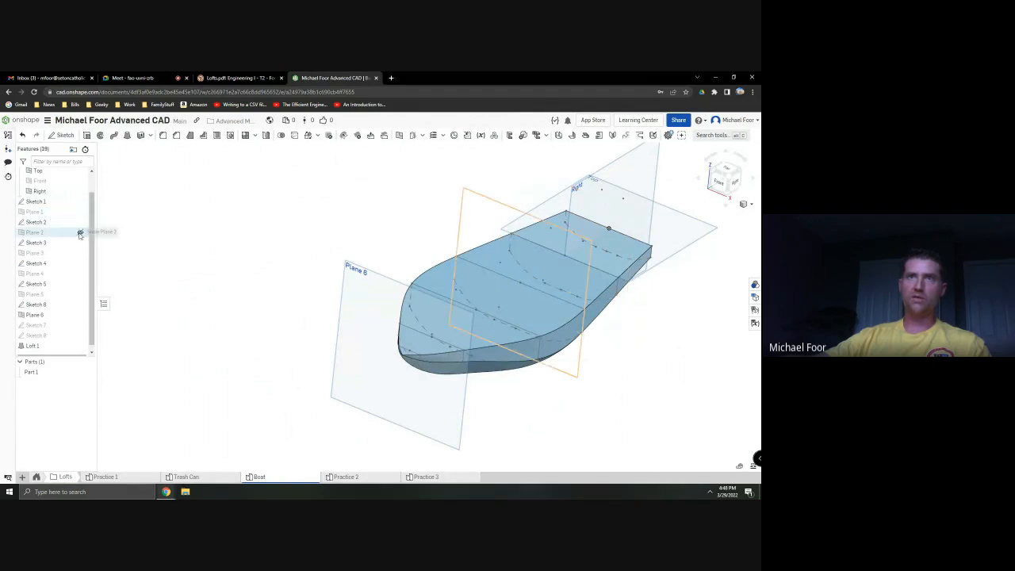
{"action": "left_click", "coordinate": [79, 242]}
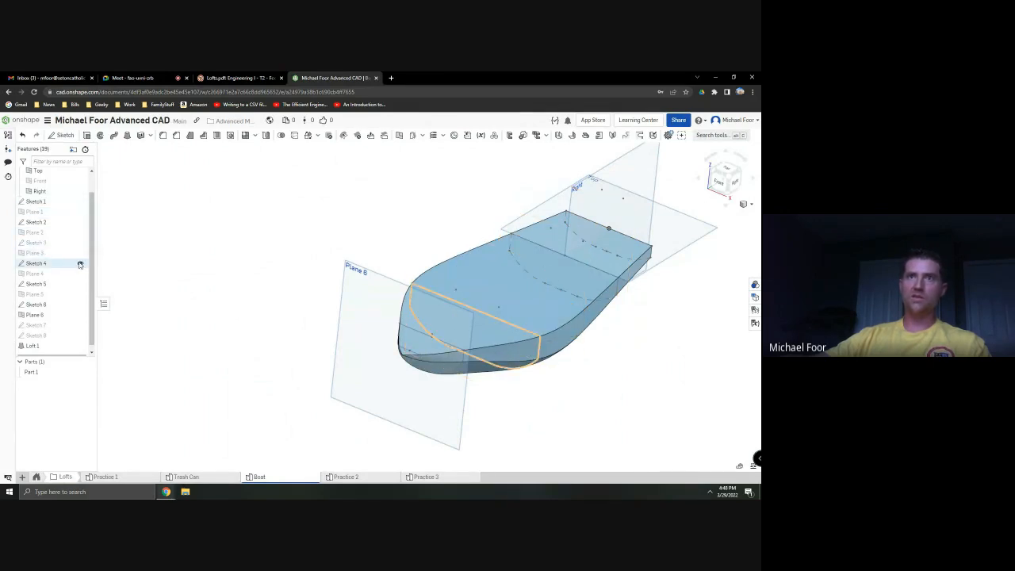
{"action": "left_click", "coordinate": [79, 263]}
{"action": "left_click", "coordinate": [79, 284]}
{"action": "left_click", "coordinate": [80, 306]}
{"action": "left_click", "coordinate": [79, 315]}
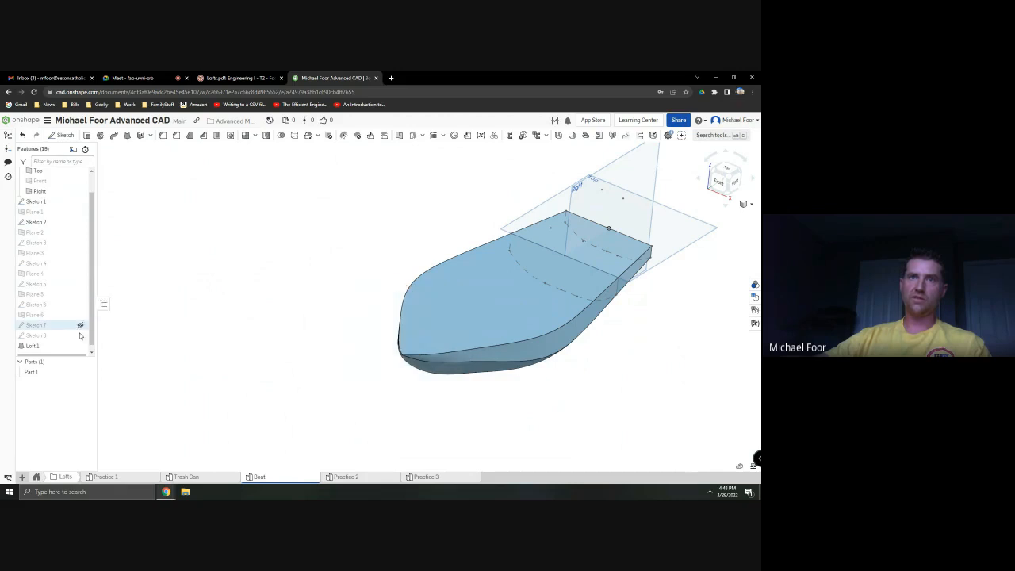
{"action": "left_click", "coordinate": [79, 222]}
{"action": "left_click", "coordinate": [81, 201]}
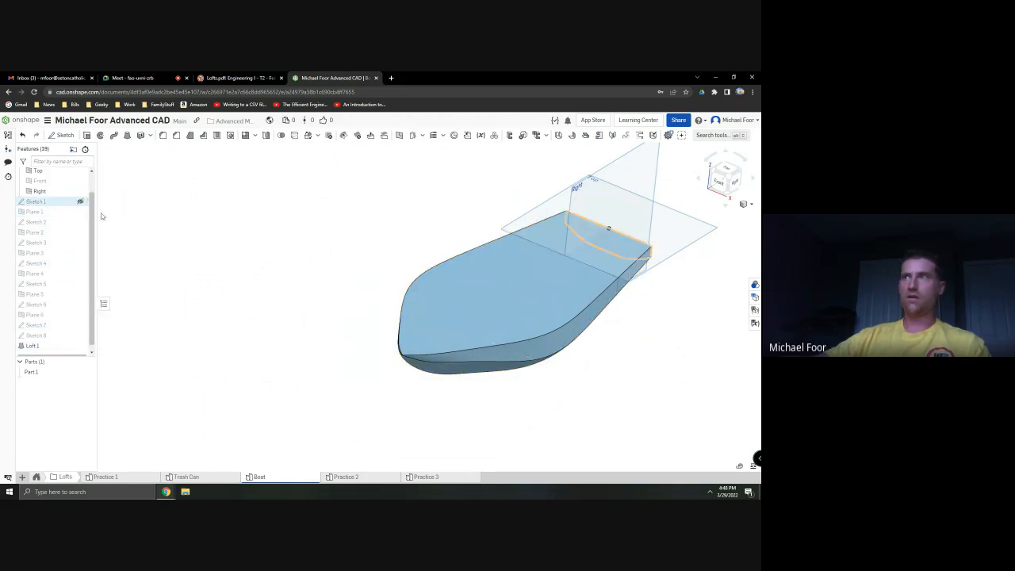
{"action": "scroll", "coordinate": [192, 232], "scroll_direction": "down", "scroll_amount": 5}
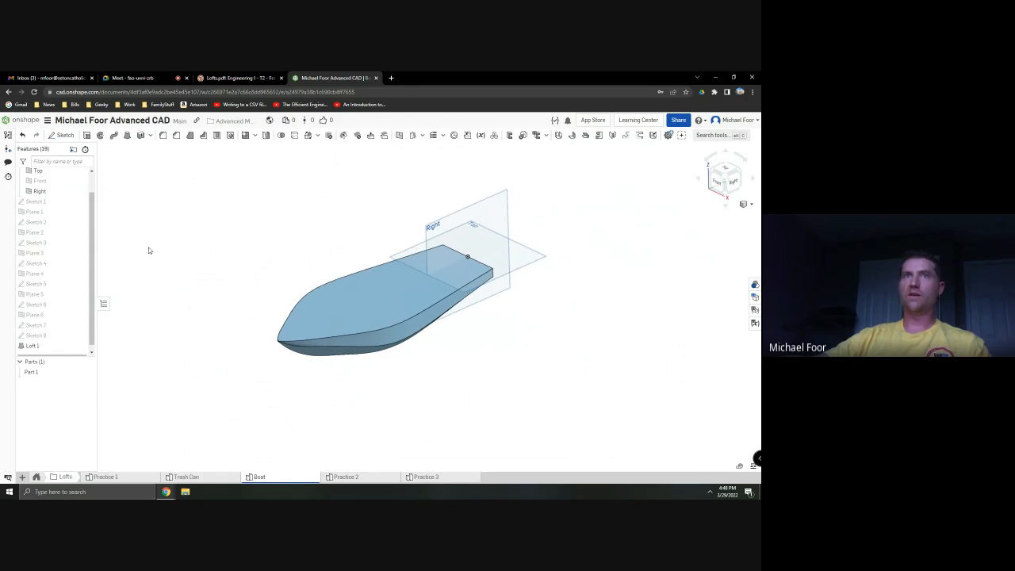
{"action": "scroll", "coordinate": [79, 212], "scroll_direction": "up", "scroll_amount": 1}
{"action": "left_click", "coordinate": [80, 213]}
{"action": "left_click", "coordinate": [80, 194]}
Check the PDF's page on hollowing the boat with the Shell feature and return to Onshape
{"action": "key", "text": "alt+Tab"}
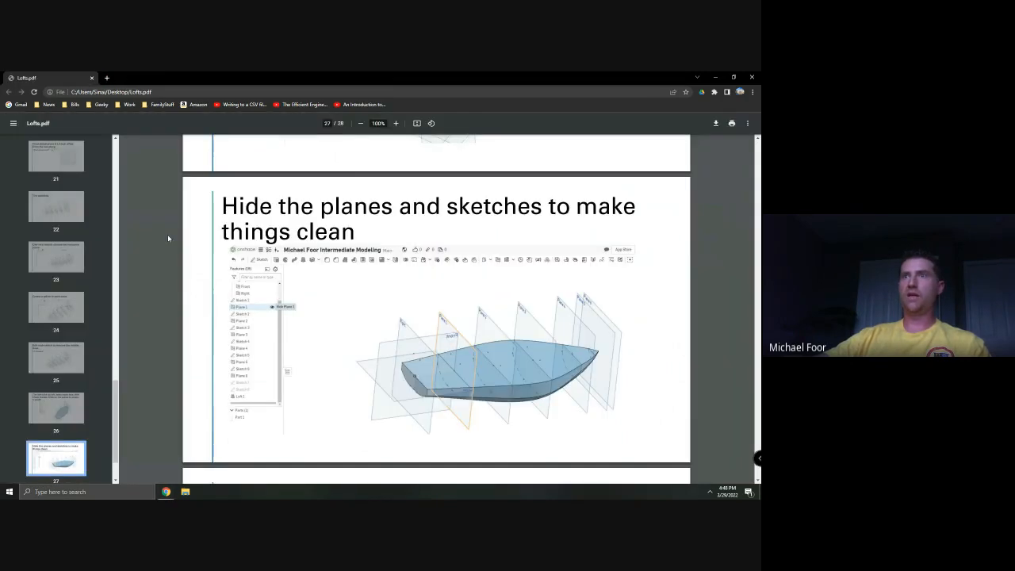
{"action": "scroll", "coordinate": [249, 267], "scroll_direction": "down", "scroll_amount": 3}
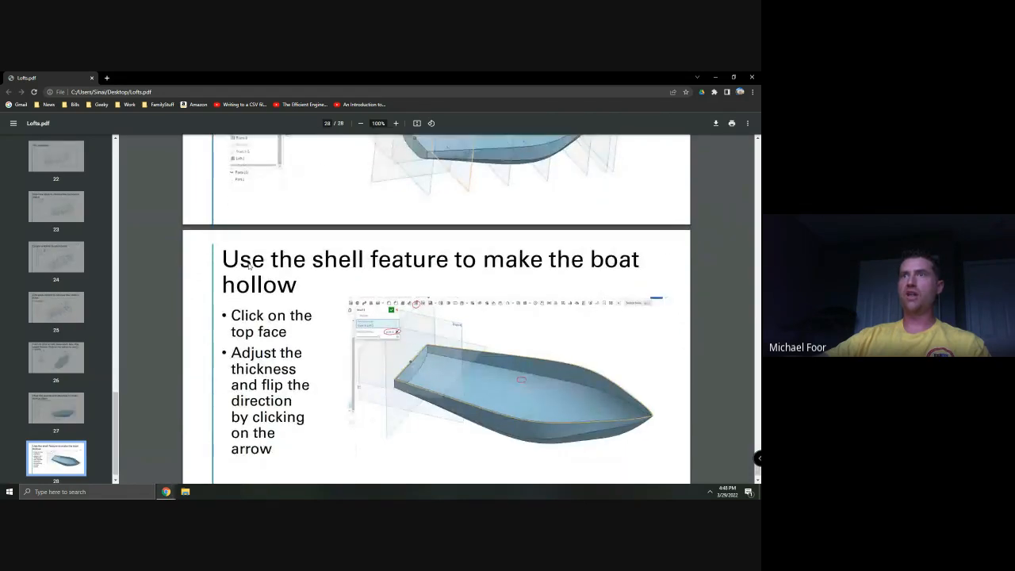
{"action": "scroll", "coordinate": [249, 267], "scroll_direction": "down", "scroll_amount": 1}
{"action": "key", "text": "alt+Tab"}
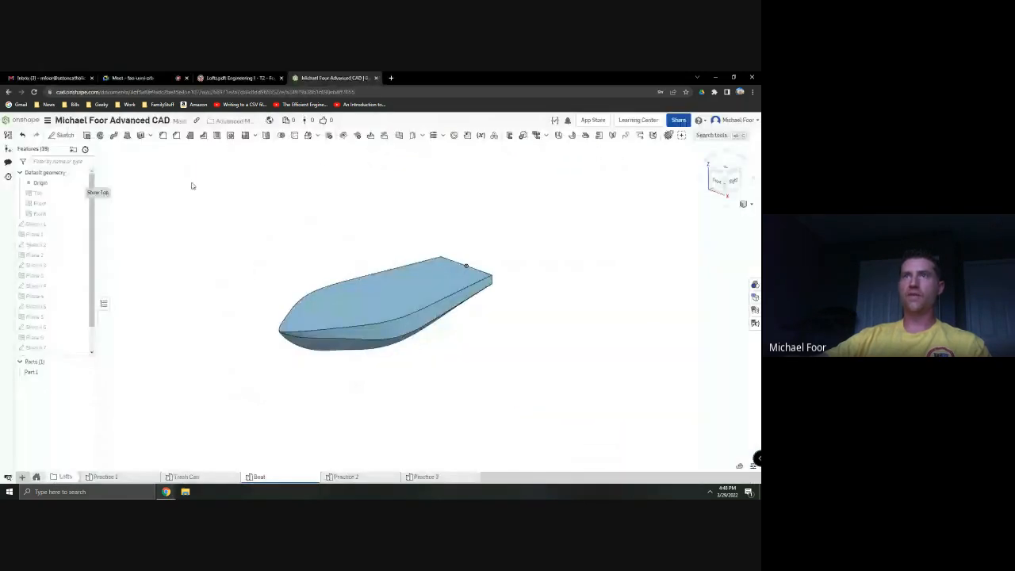
Try to shell the boat with its top face removed, testing the opposite direction and a 0.2 in thickness
{"action": "left_click", "coordinate": [216, 136]}
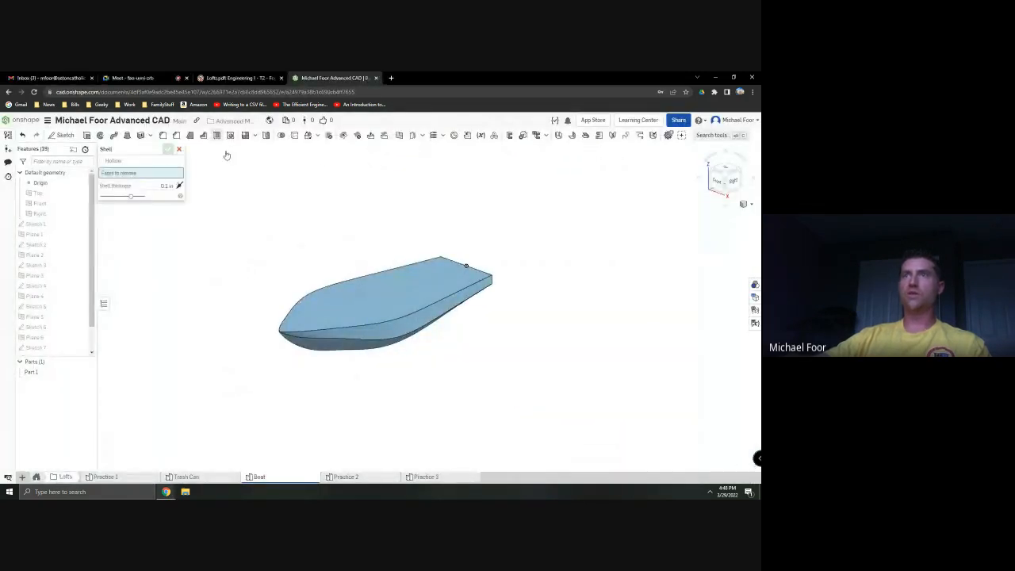
{"action": "right_click_drag", "start_coordinate": [341, 270], "coordinate": [346, 240]}
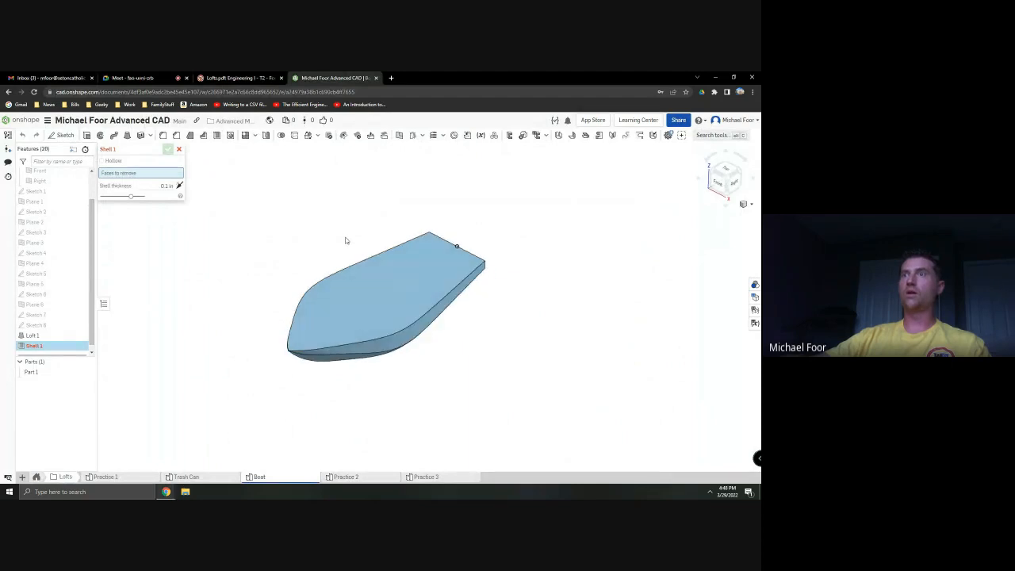
{"action": "left_click", "coordinate": [362, 293]}
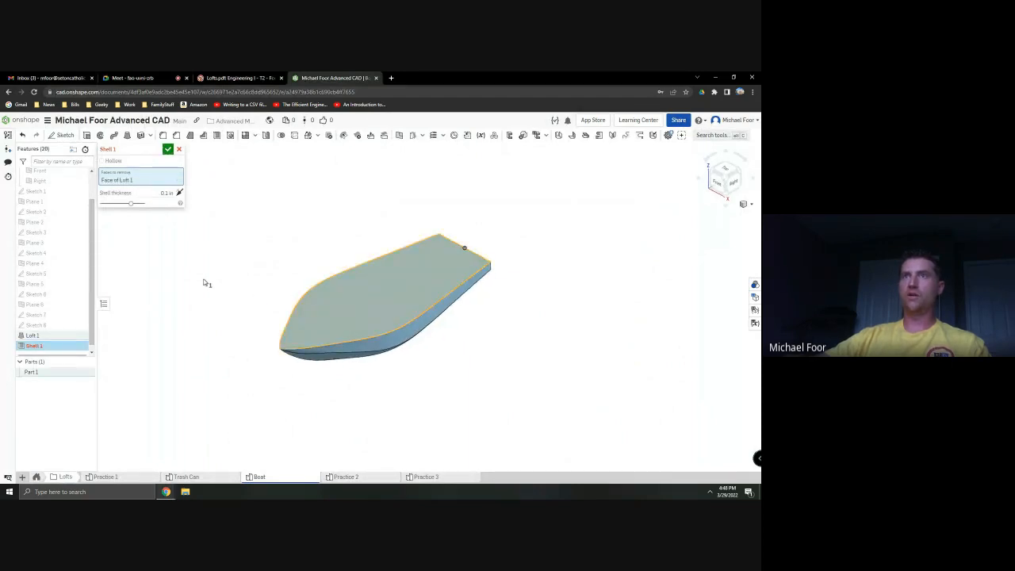
{"action": "left_click", "coordinate": [165, 193]}
{"action": "left_click", "coordinate": [180, 194]}
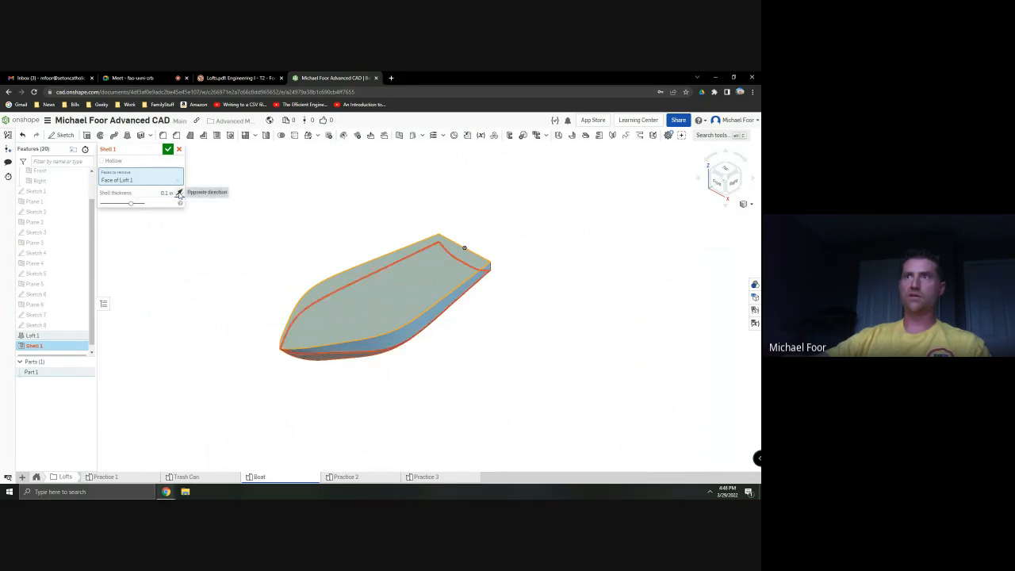
{"action": "left_click", "coordinate": [179, 194]}
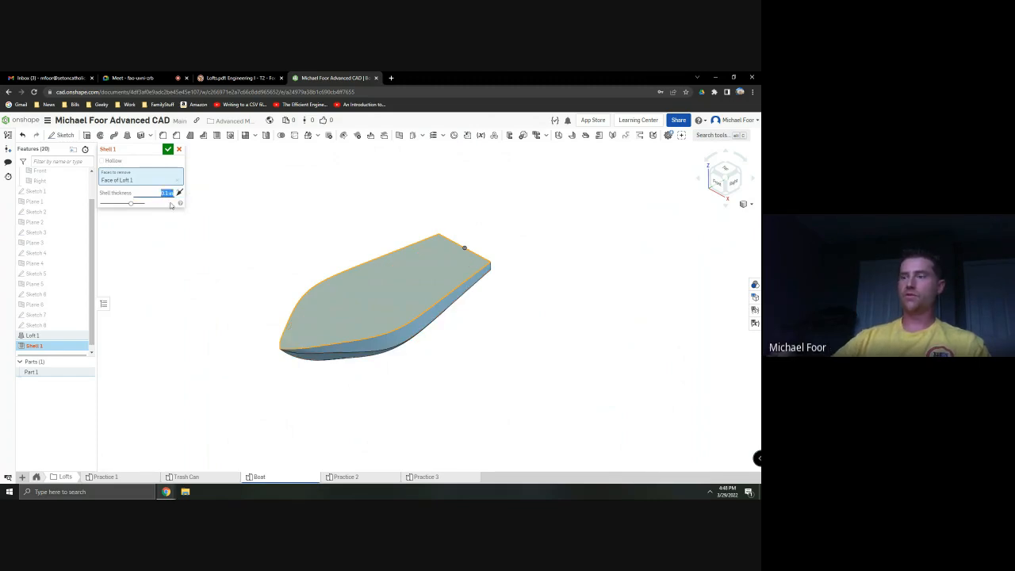
{"action": "left_click", "coordinate": [152, 206]}
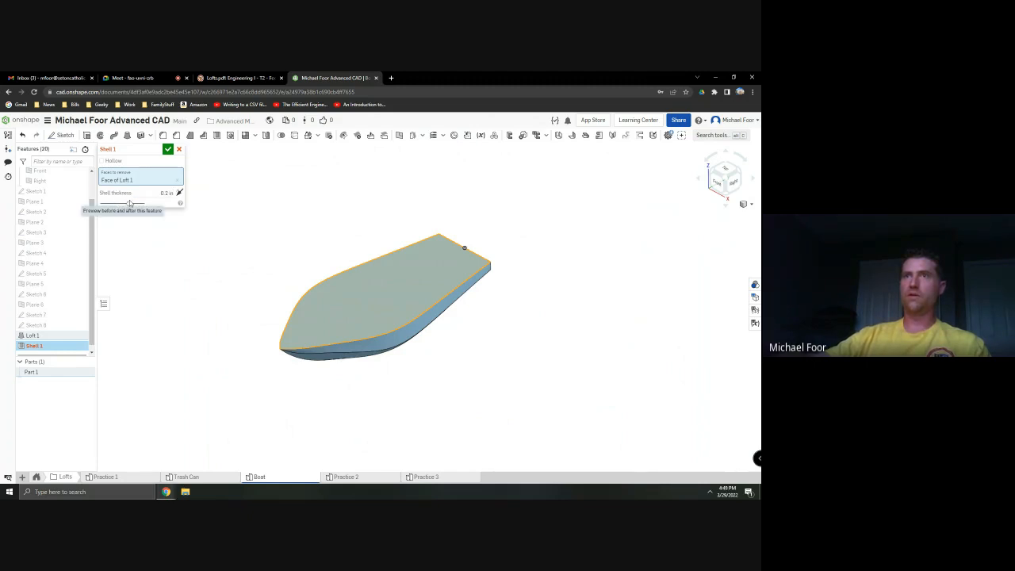
{"action": "left_click", "coordinate": [166, 192]}
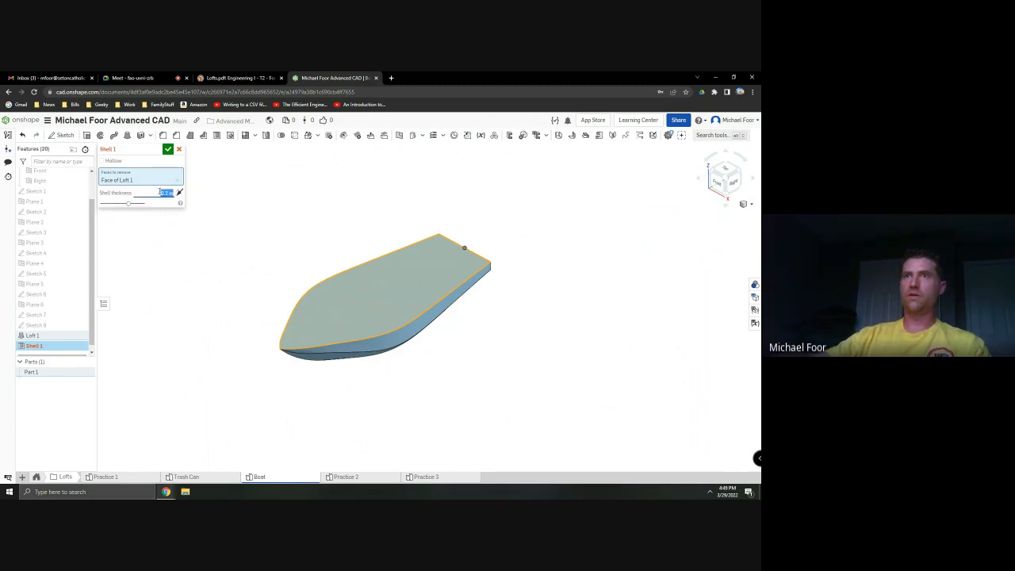
{"action": "left_click", "coordinate": [167, 150]}
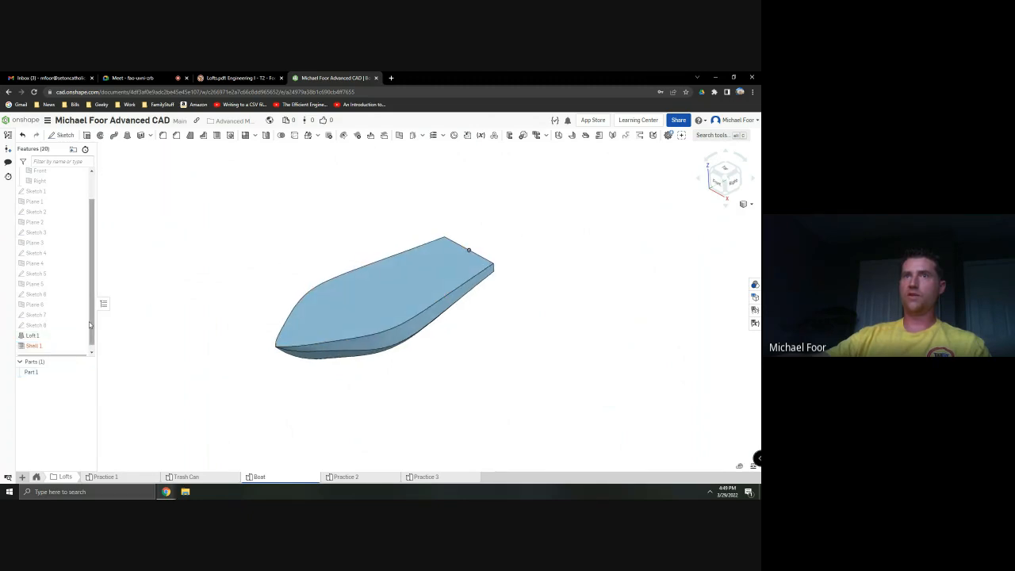
Reopen the Shell feature for editing and try a shell thickness of 0.05 in
{"action": "double_click", "coordinate": [34, 345]}
{"action": "scroll", "coordinate": [273, 269], "scroll_direction": "up", "scroll_amount": 1}
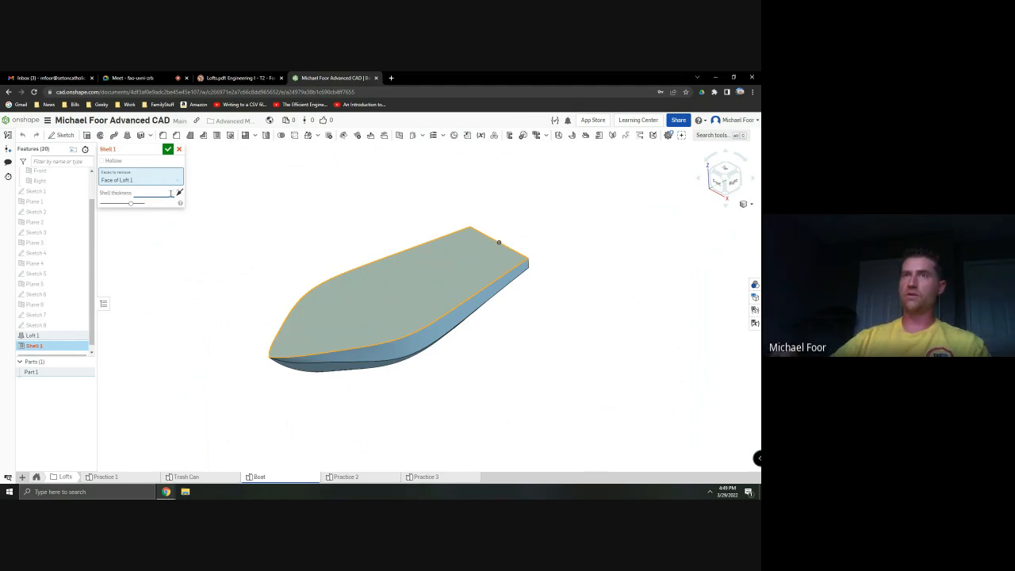
{"action": "type", "text": ".05"}
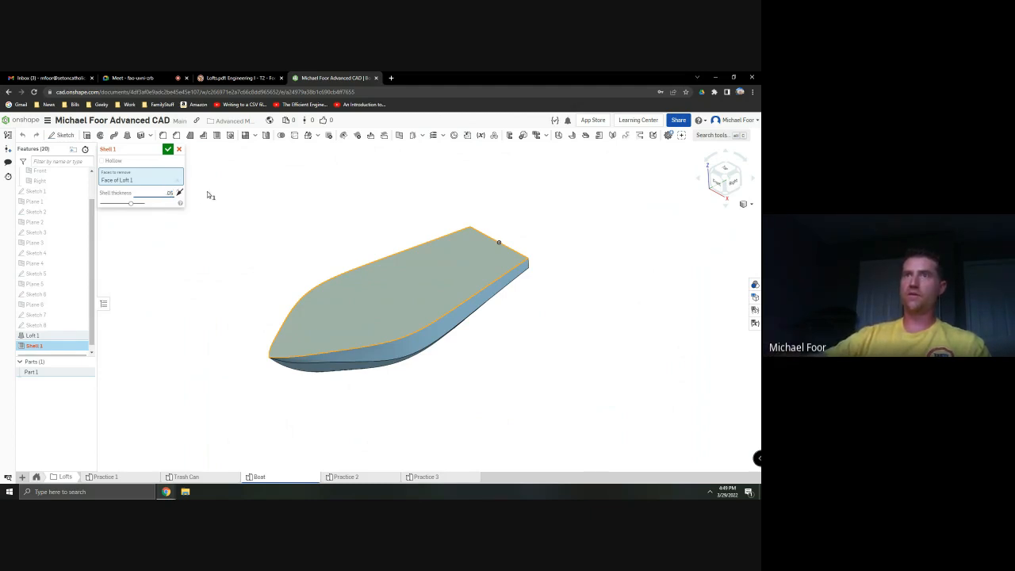
{"action": "key", "text": "Return"}
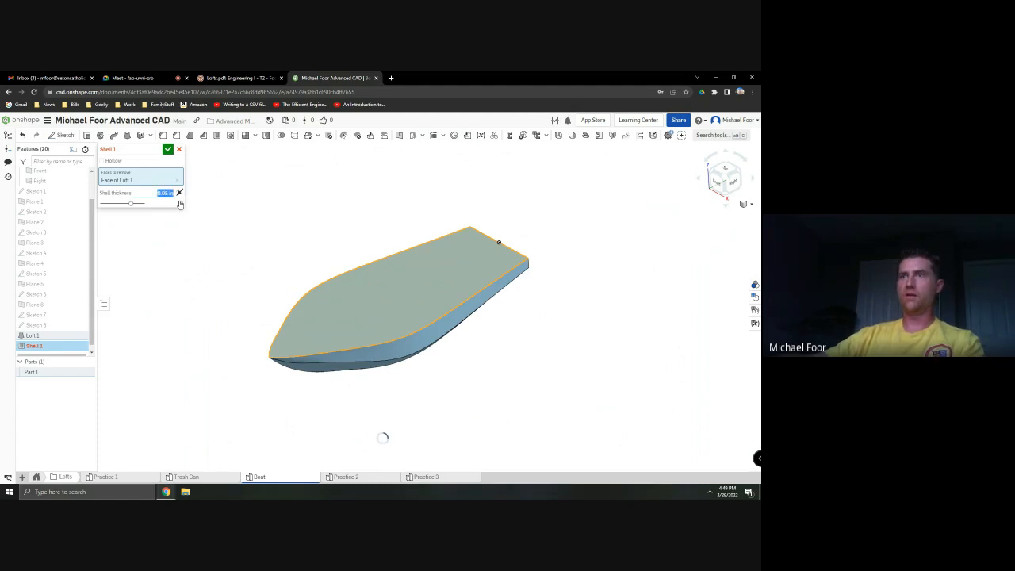
{"action": "right_click_drag", "start_coordinate": [226, 235], "coordinate": [240, 251]}
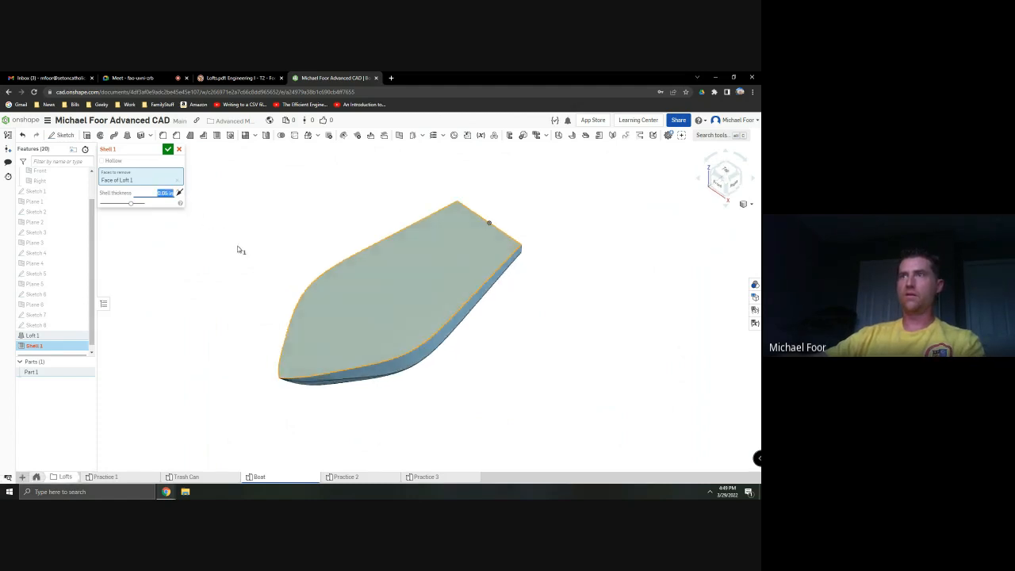
Try a shell thickness of 0.1 in
{"action": "left_click", "coordinate": [168, 192]}
{"action": "type", "text": ".1"}
{"action": "key", "text": "Return"}
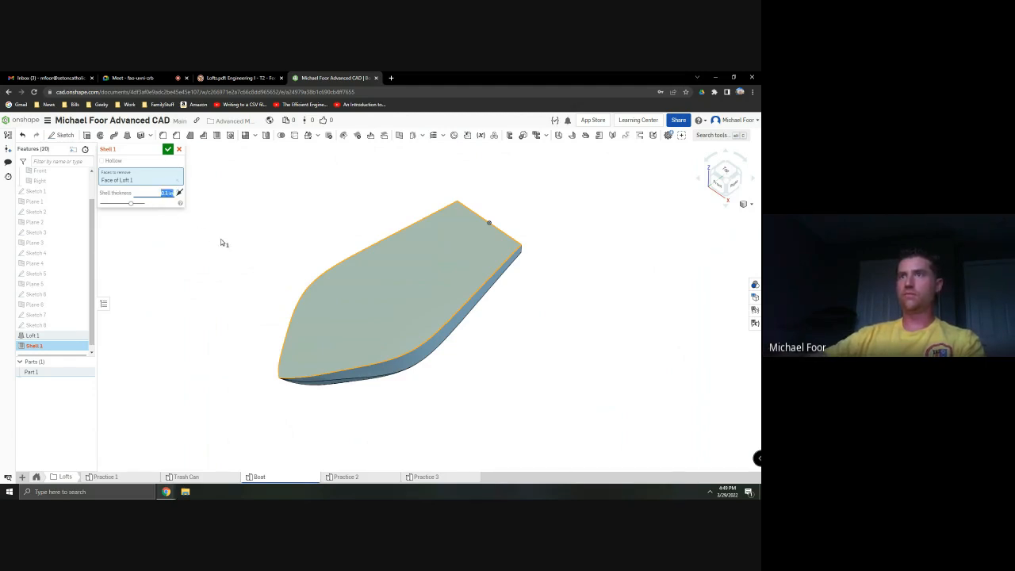
{"action": "right_click_drag", "start_coordinate": [222, 242], "coordinate": [212, 231]}
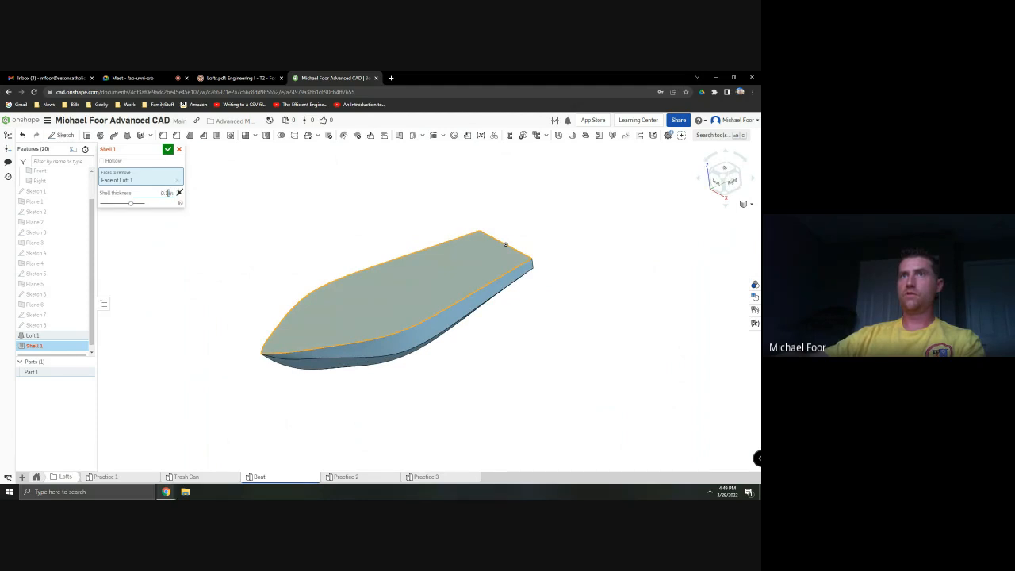
Set the shell thickness to 0.01 in, accept the Shell and inspect the hollow hull
{"action": "key", "text": "BackSpace"}
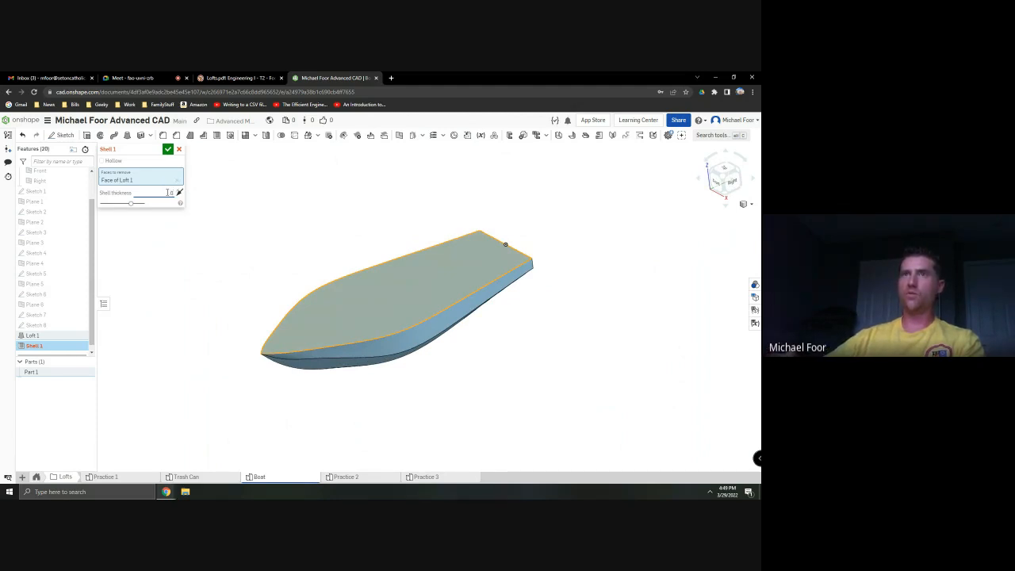
{"action": "type", "text": "0.01"}
{"action": "key", "text": "Return"}
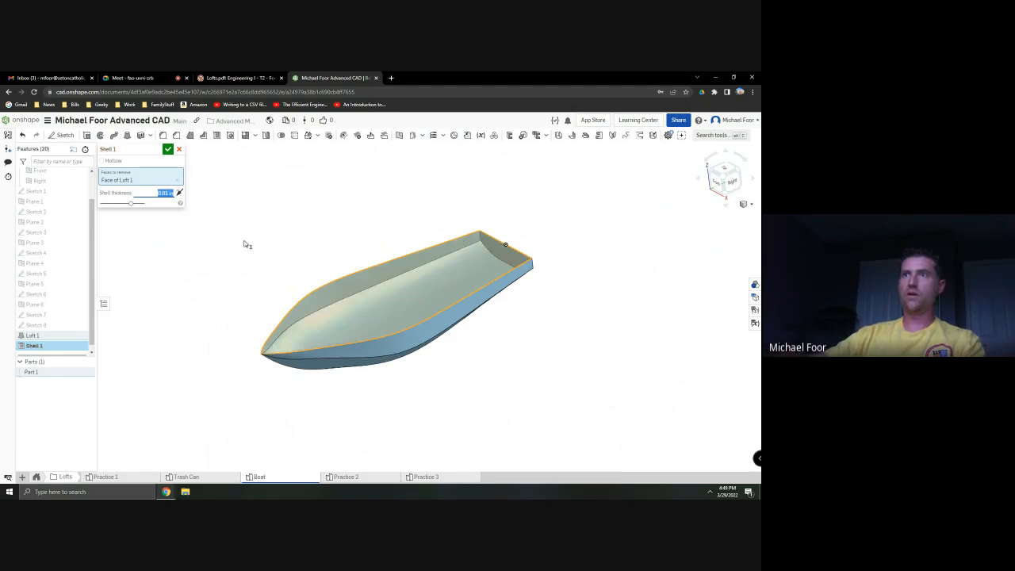
{"action": "right_click_drag", "start_coordinate": [282, 259], "coordinate": [249, 233]}
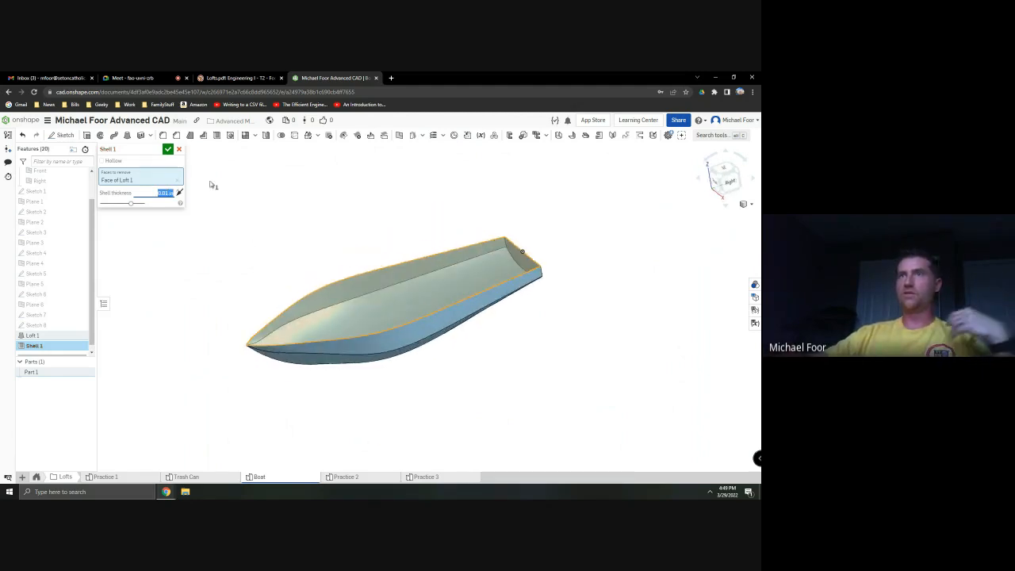
{"action": "scroll", "coordinate": [288, 260], "scroll_direction": "up", "scroll_amount": 3}
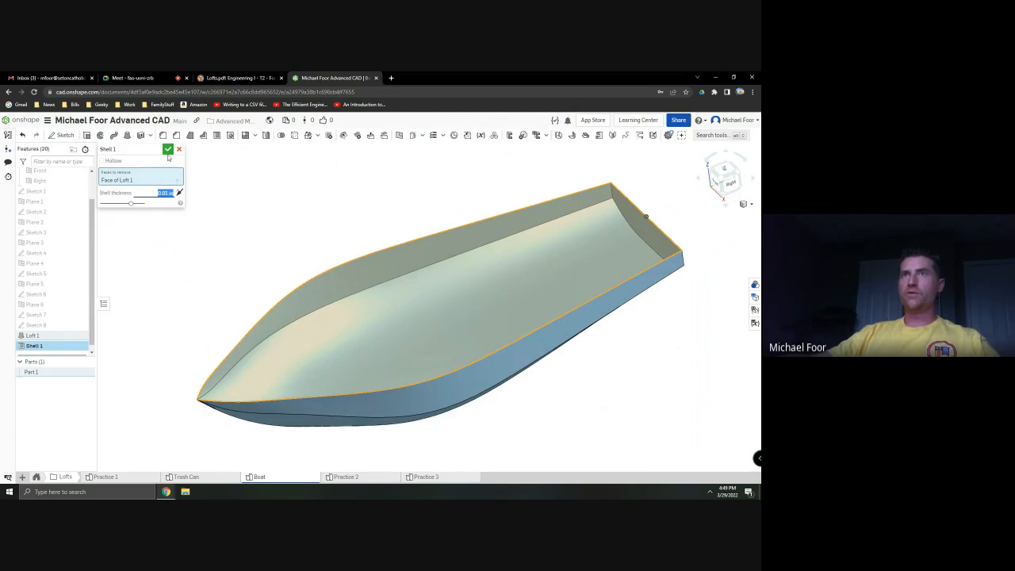
{"action": "key", "text": "Return"}
{"action": "right_click_drag", "start_coordinate": [220, 242], "coordinate": [345, 274]}
{"action": "scroll", "coordinate": [341, 277], "scroll_direction": "up", "scroll_amount": 5}
{"action": "scroll", "coordinate": [292, 298], "scroll_direction": "down", "scroll_amount": 8}
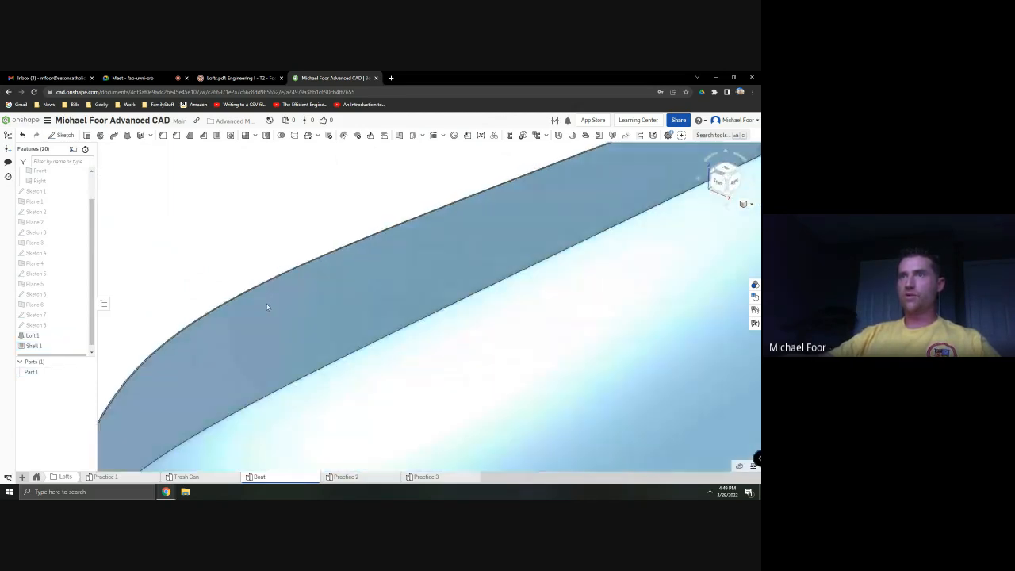
{"action": "right_click_drag", "start_coordinate": [446, 309], "coordinate": [194, 368]}
Change the appearance of Part 1 to the light gray palette colour B3B3B3
{"action": "right_click", "coordinate": [42, 379]}
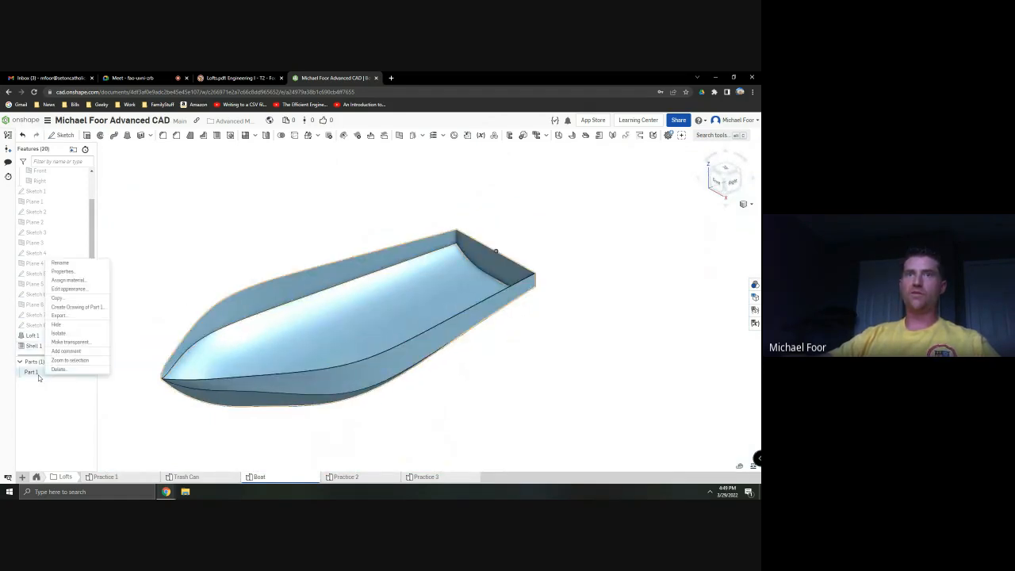
{"action": "left_click", "coordinate": [77, 295]}
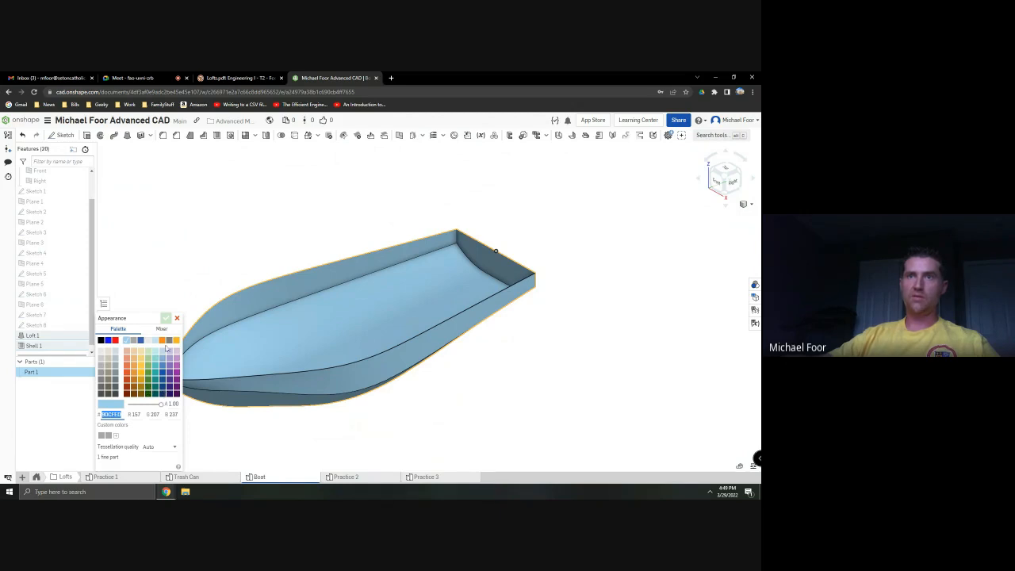
{"action": "left_click", "coordinate": [109, 388]}
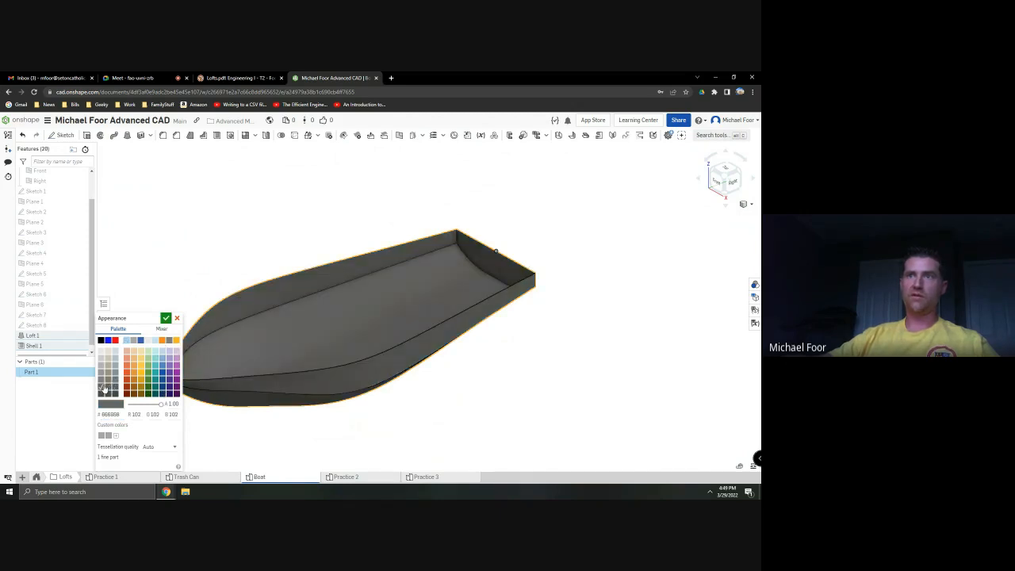
{"action": "left_click", "coordinate": [101, 370]}
{"action": "left_click", "coordinate": [101, 364]}
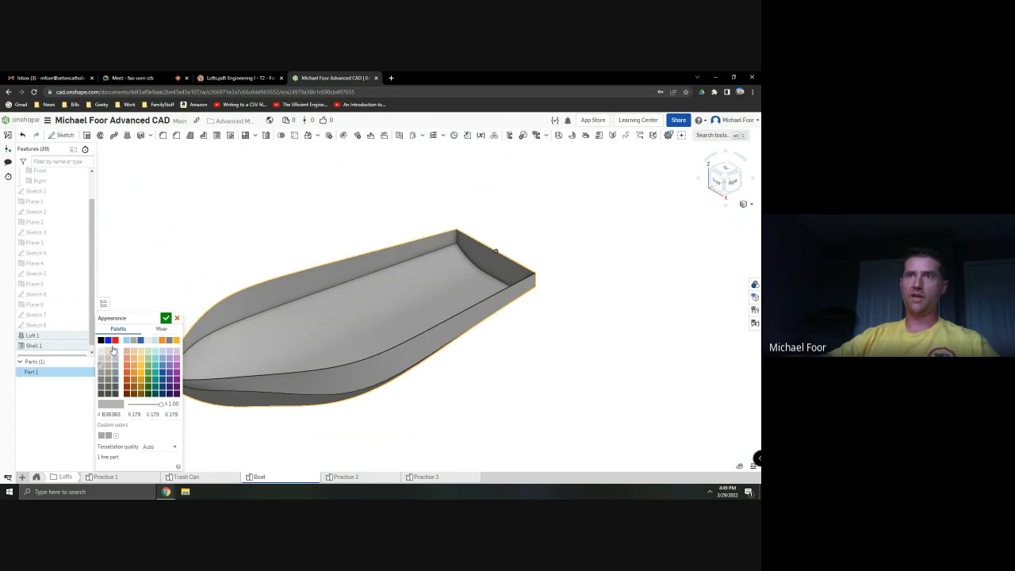
{"action": "left_click", "coordinate": [166, 318]}
{"action": "right_click_drag", "start_coordinate": [168, 328], "coordinate": [244, 339]}
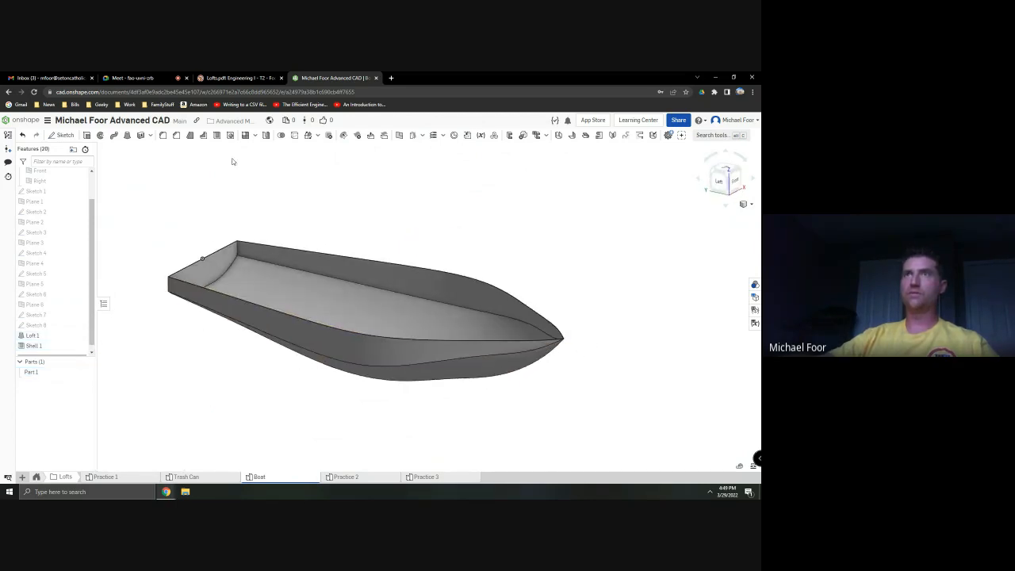
{"action": "left_click", "coordinate": [184, 76]}
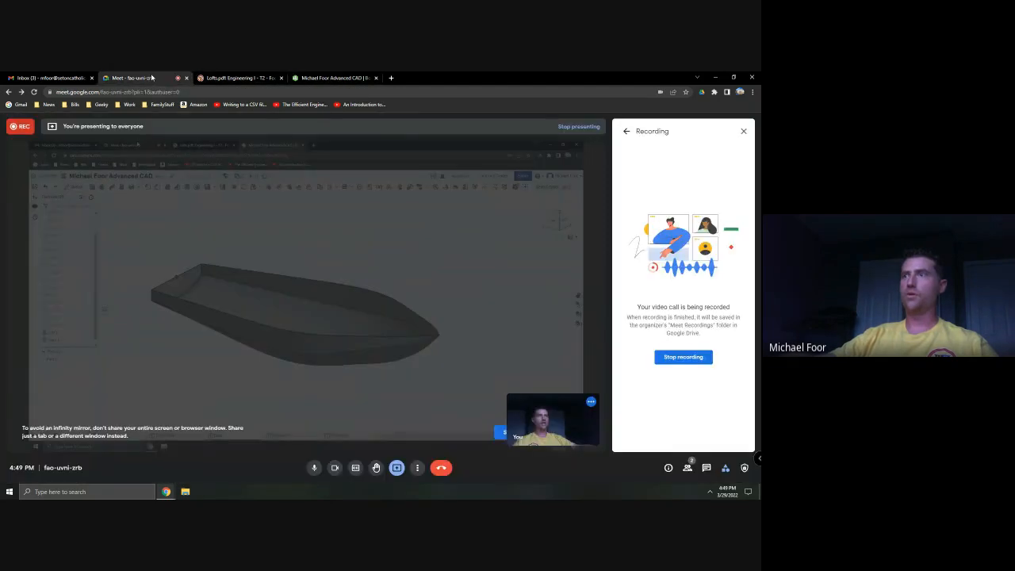